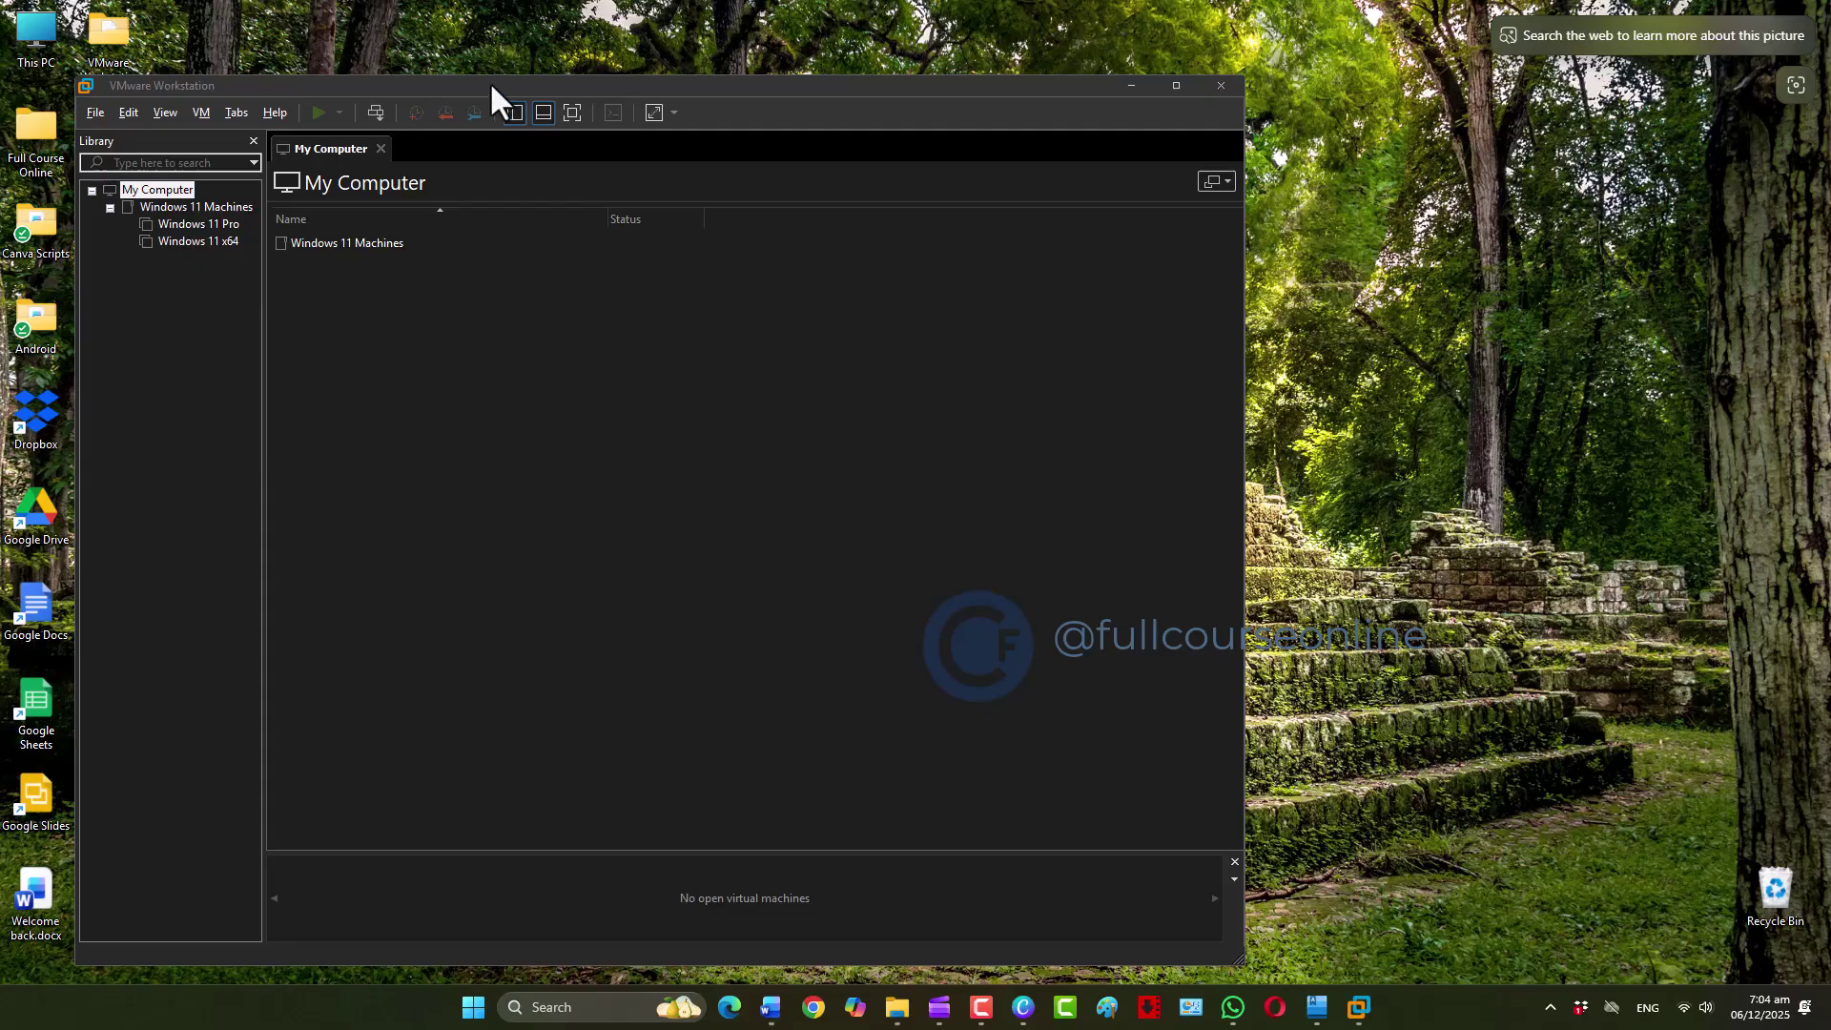
# Power on the Windows 11 x64 virtual machine from the library and hide the thumbnail bar
pyautogui.moveTo(492, 82); pyautogui.dragTo(734, 67)
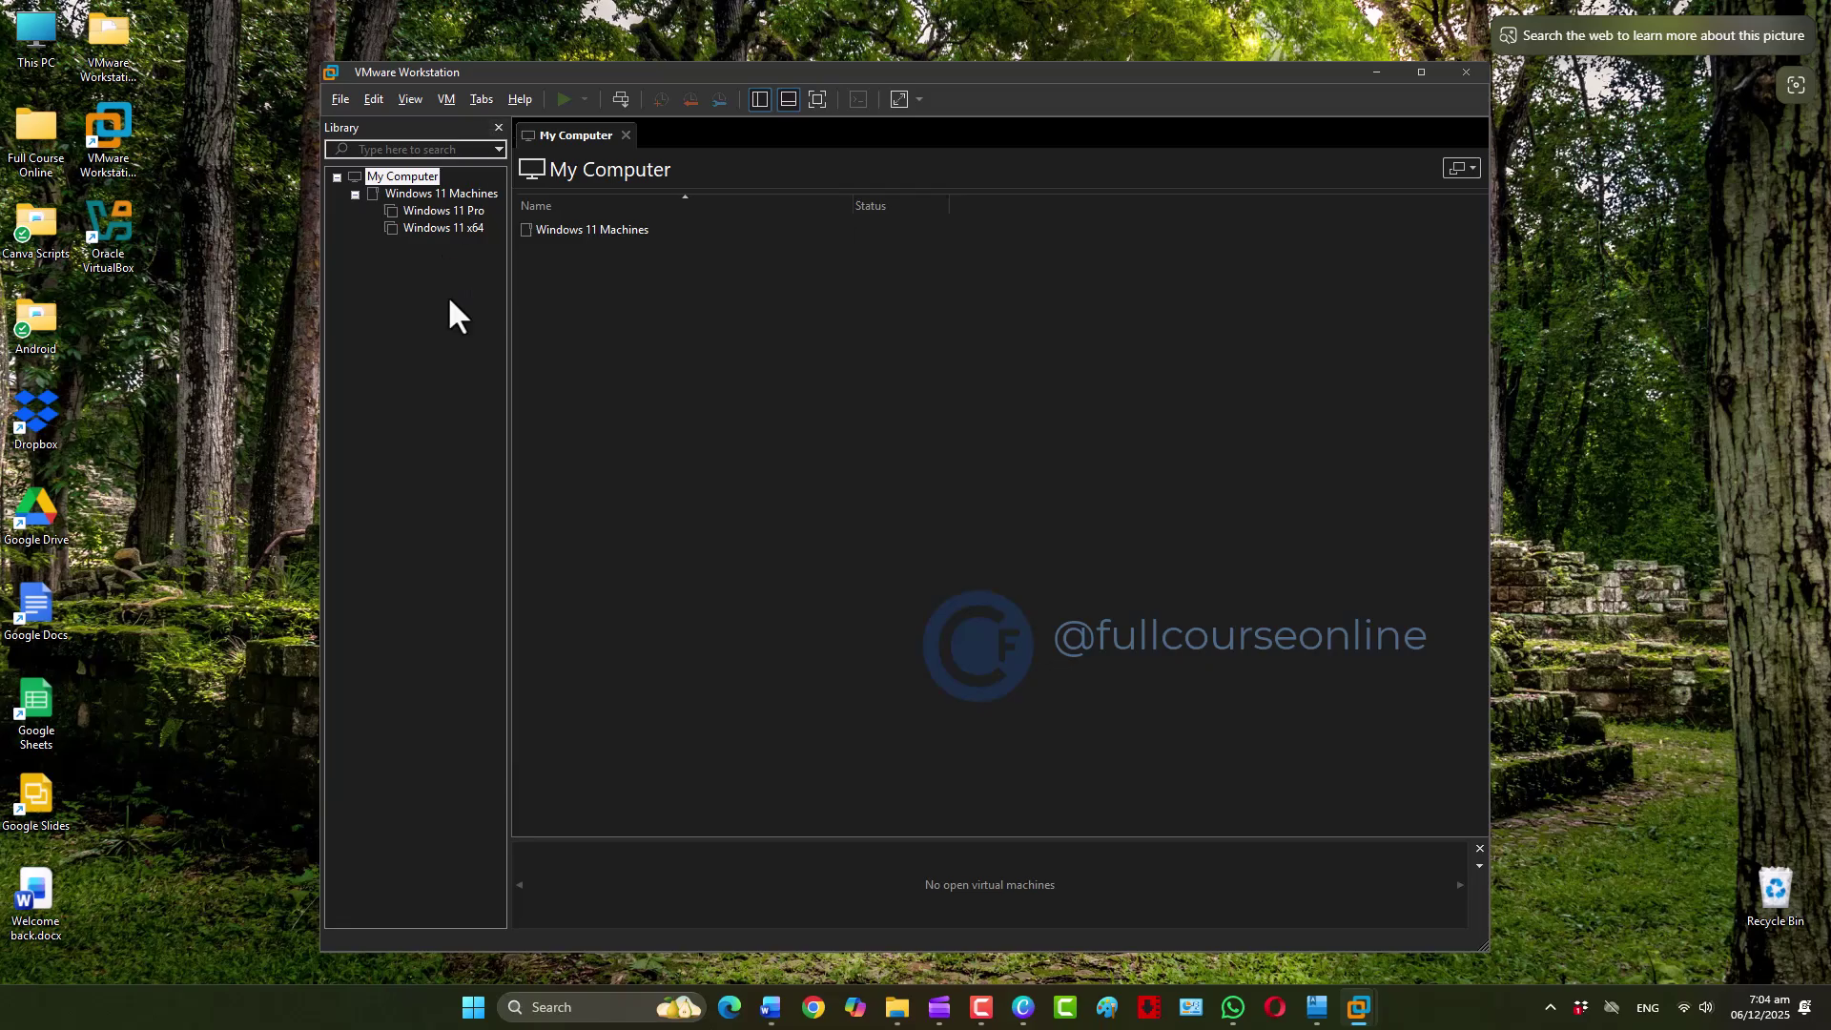
pyautogui.click(444, 214)
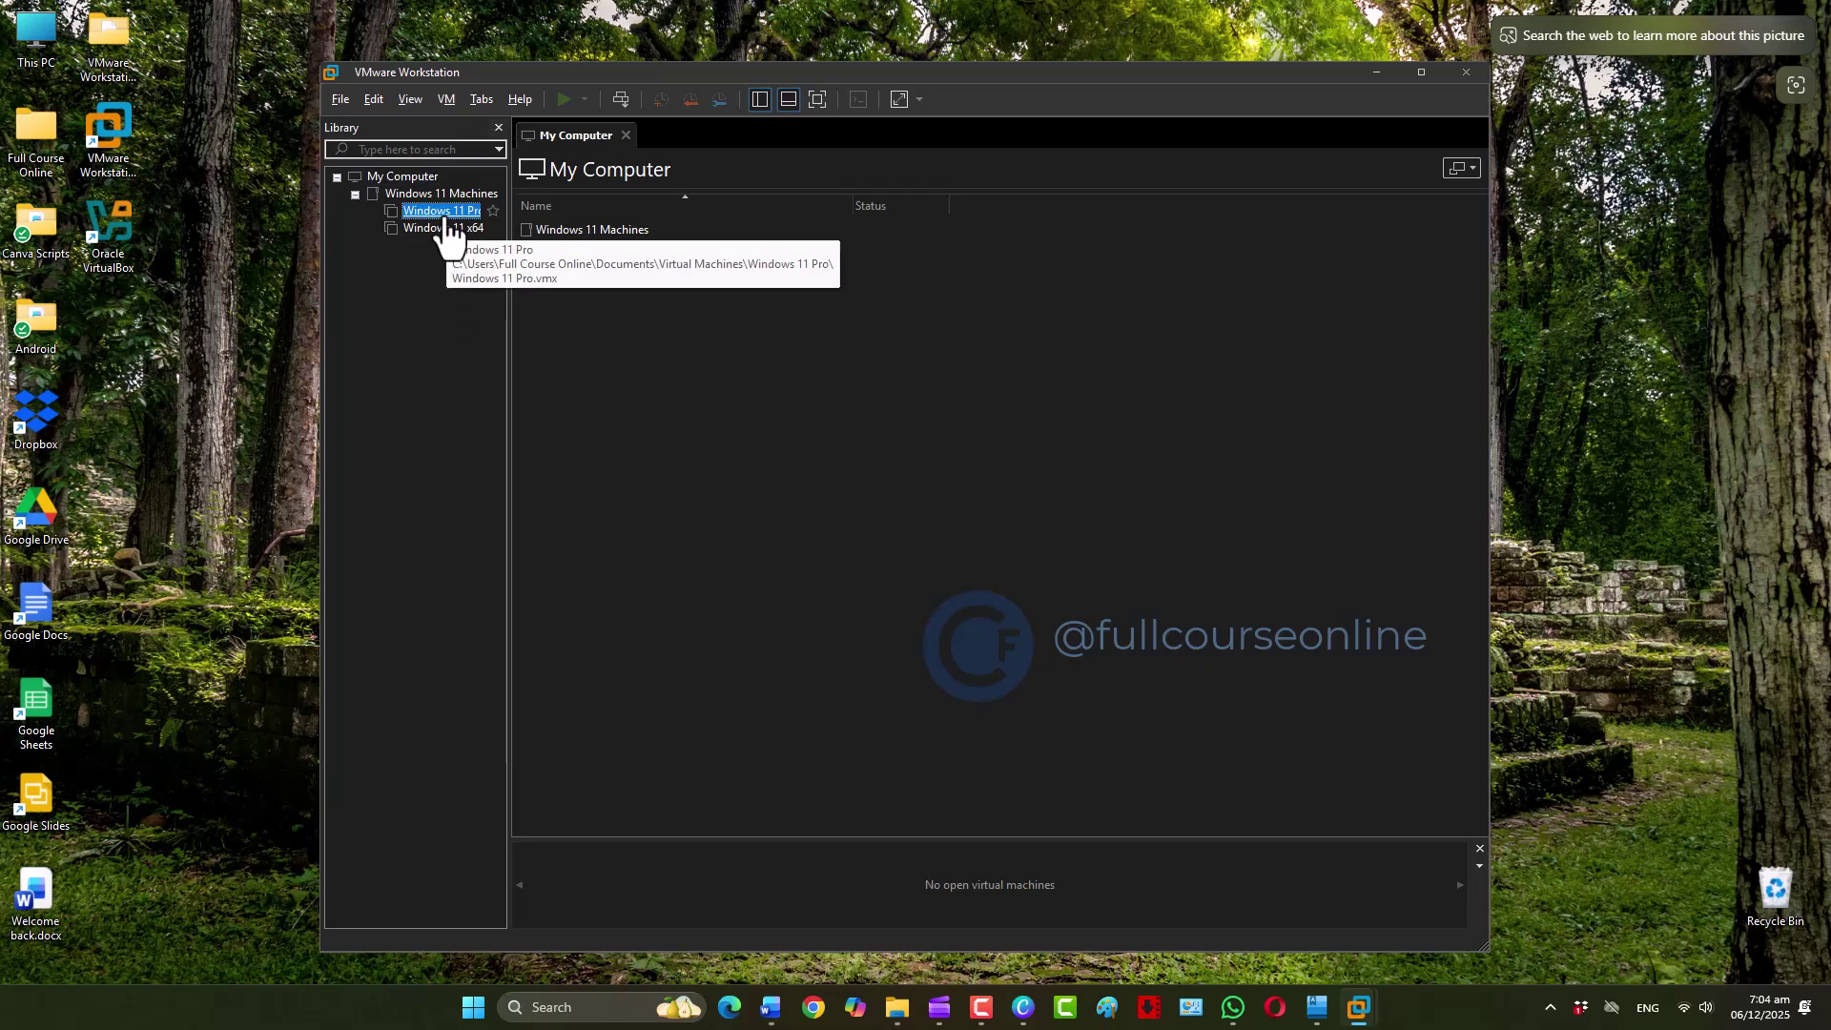
pyautogui.click(444, 231)
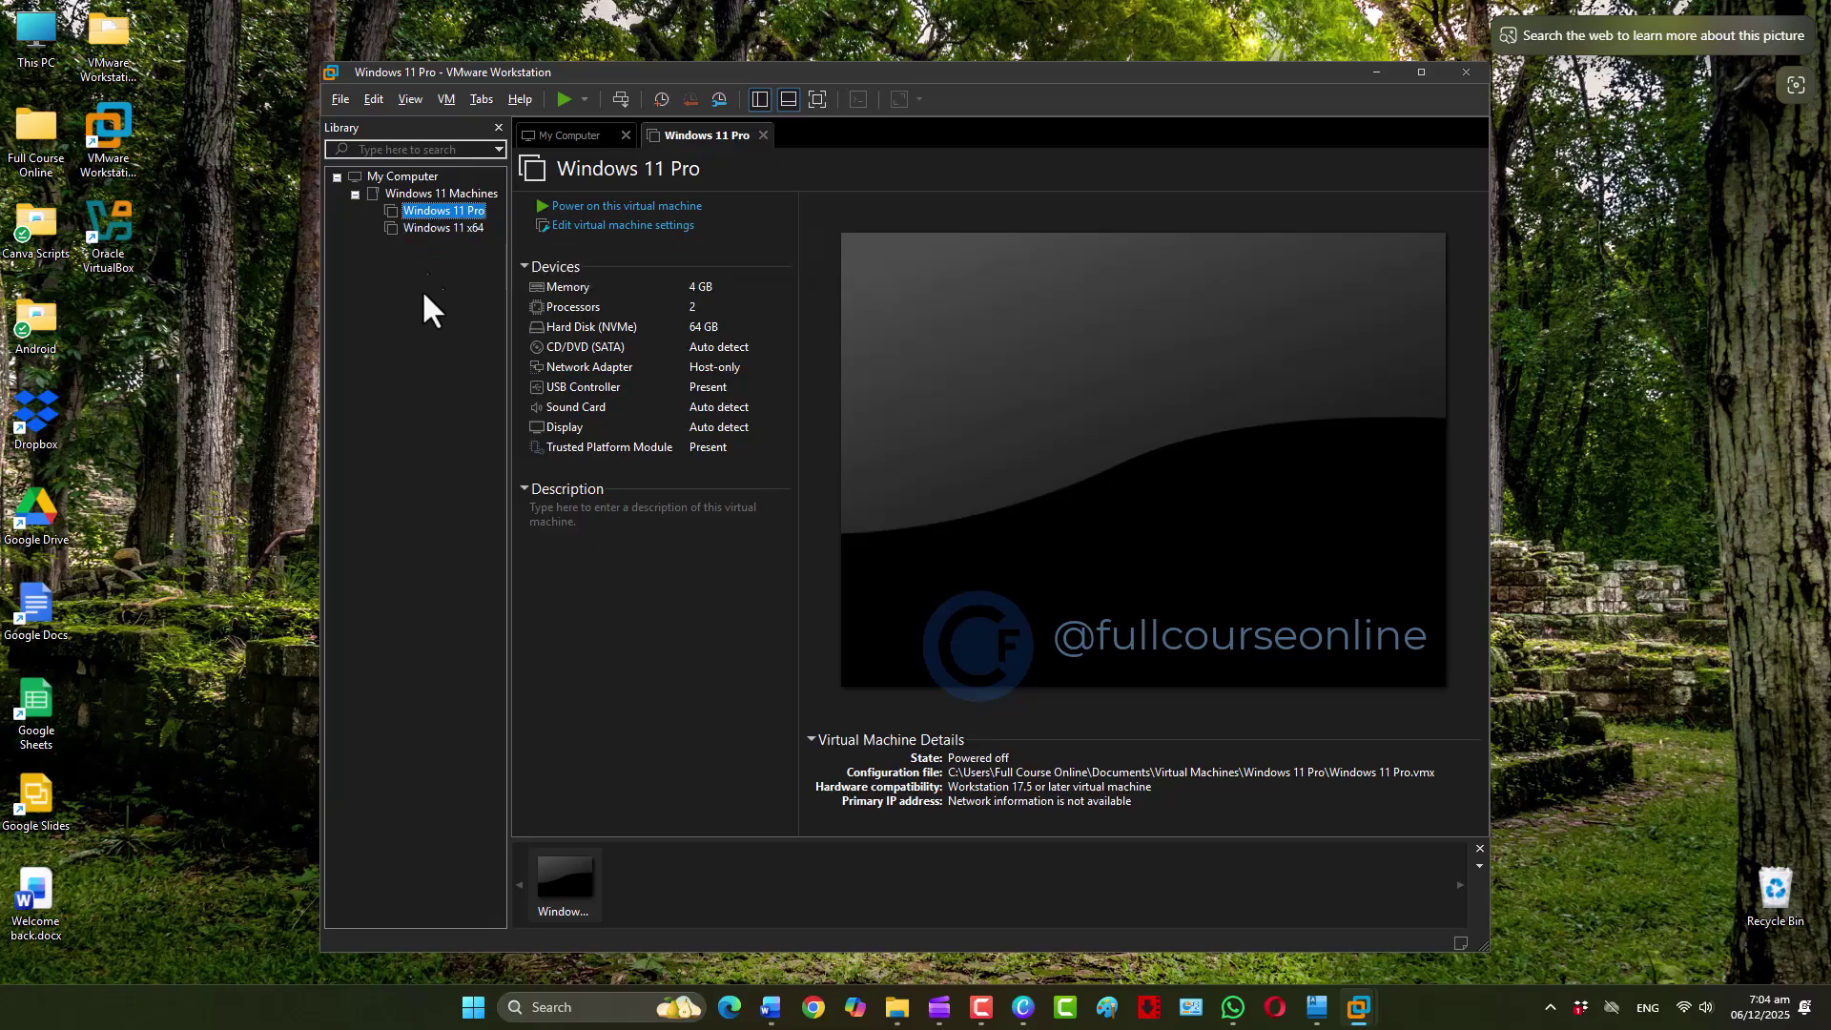
pyautogui.click(444, 229)
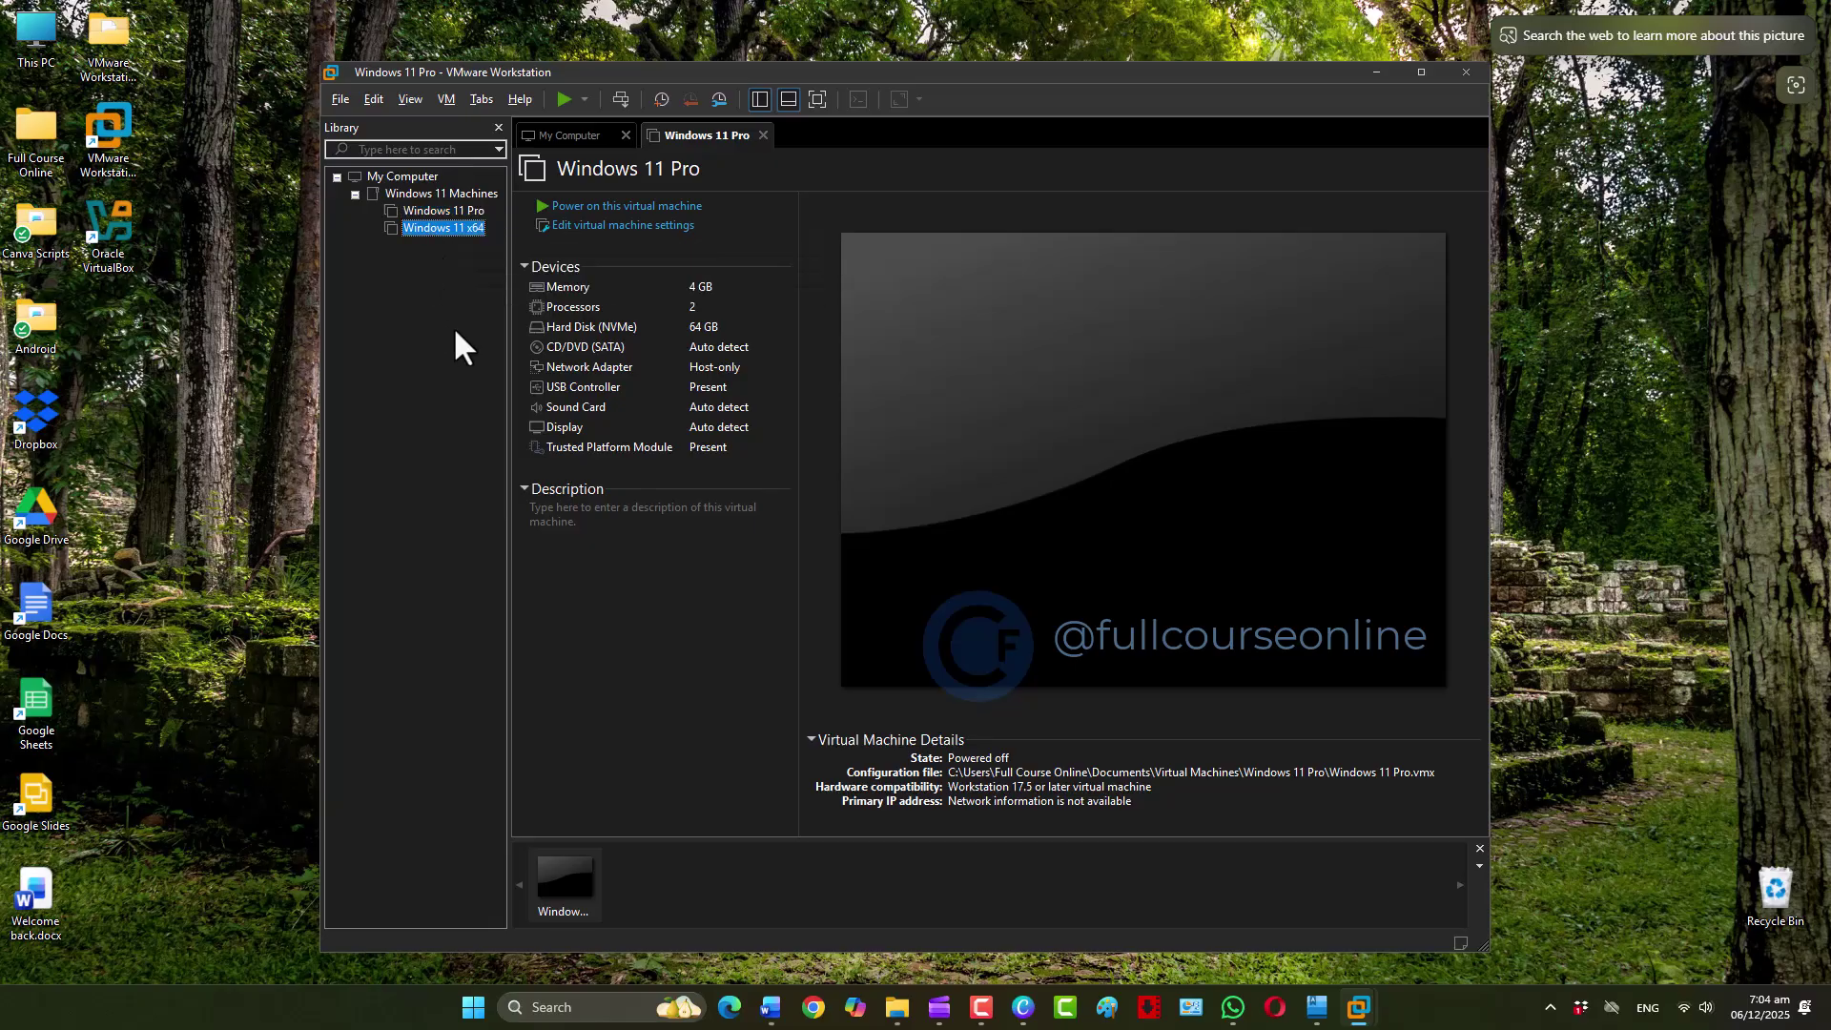
pyautogui.click(630, 207)
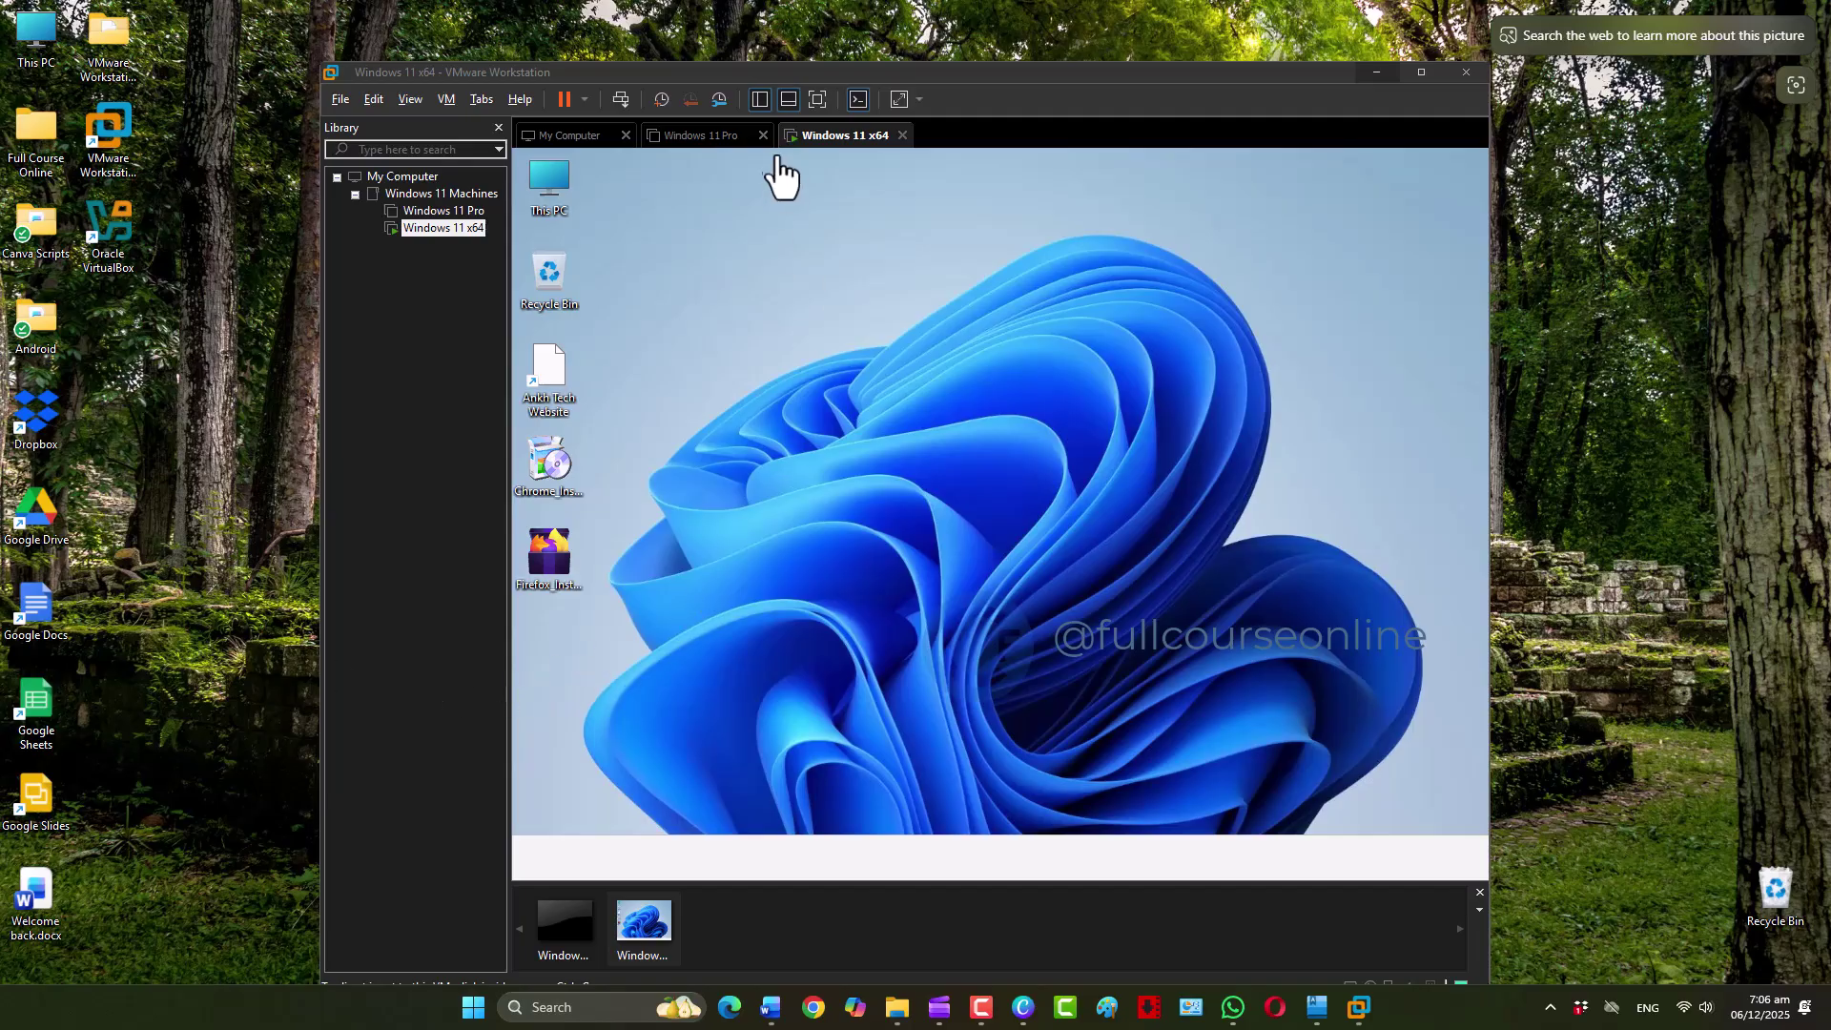
pyautogui.click(786, 99)
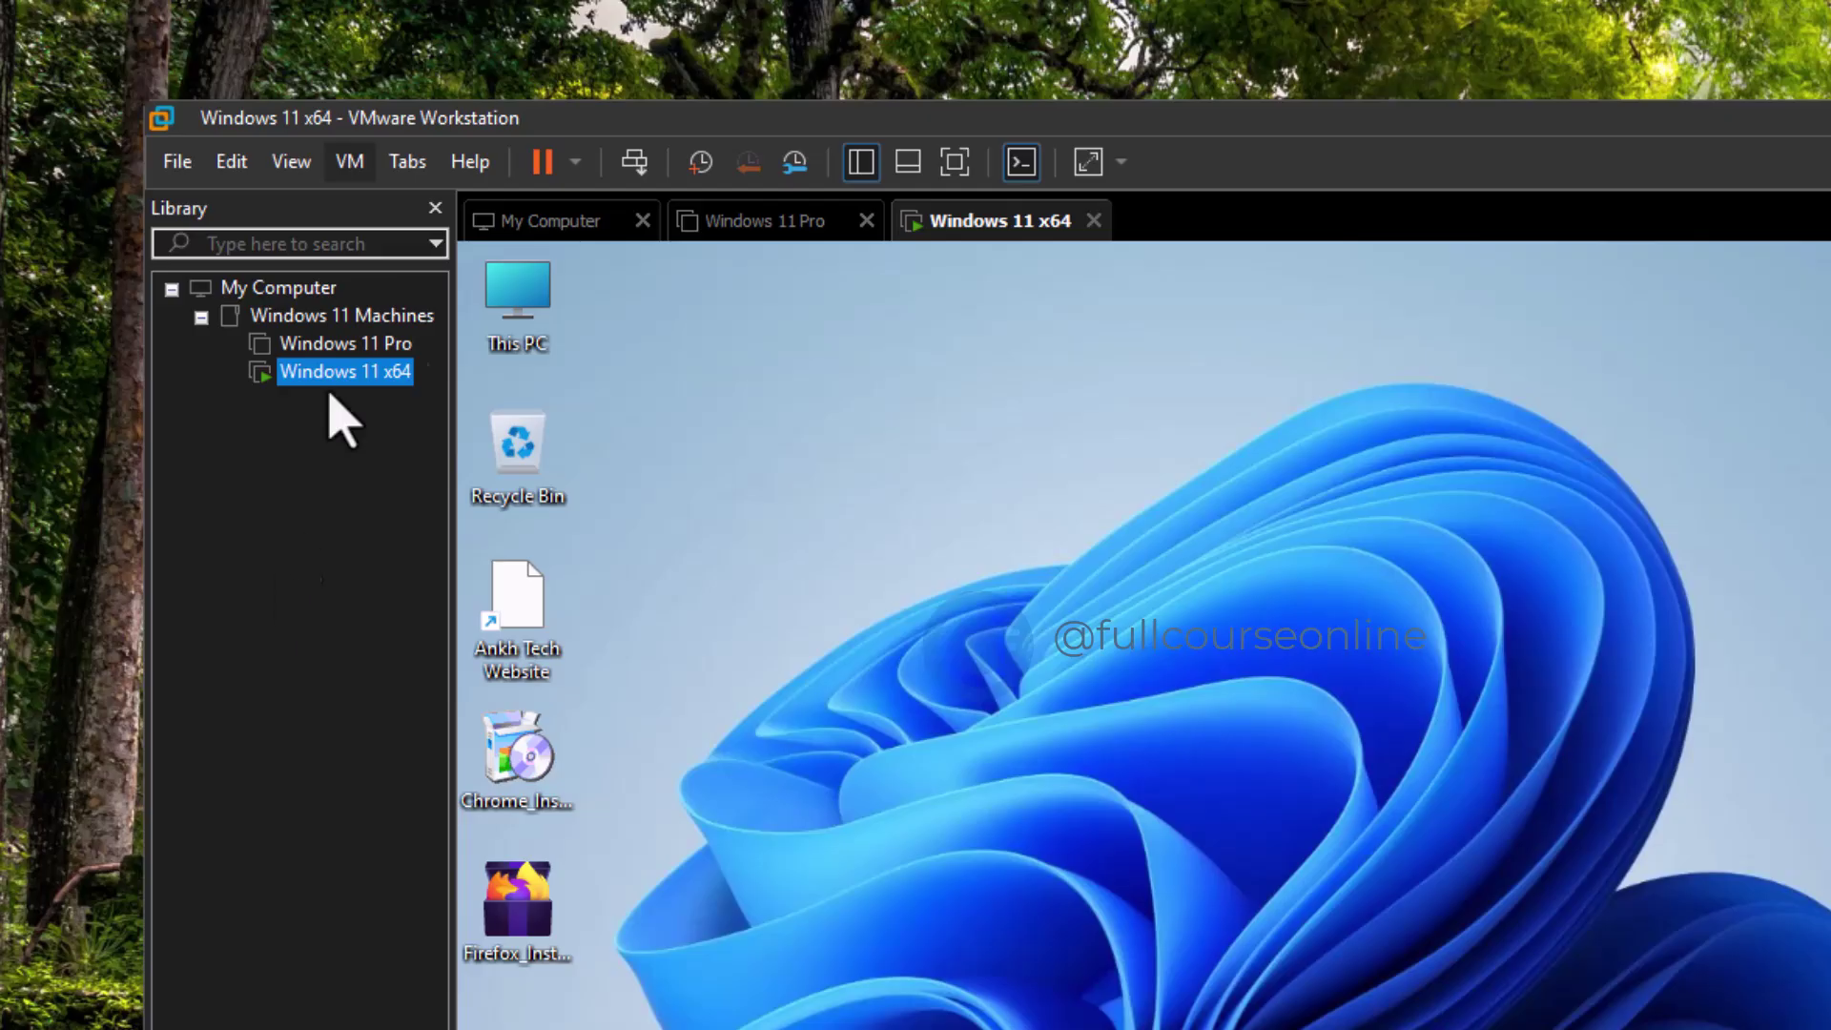
pyautogui.click(351, 157)
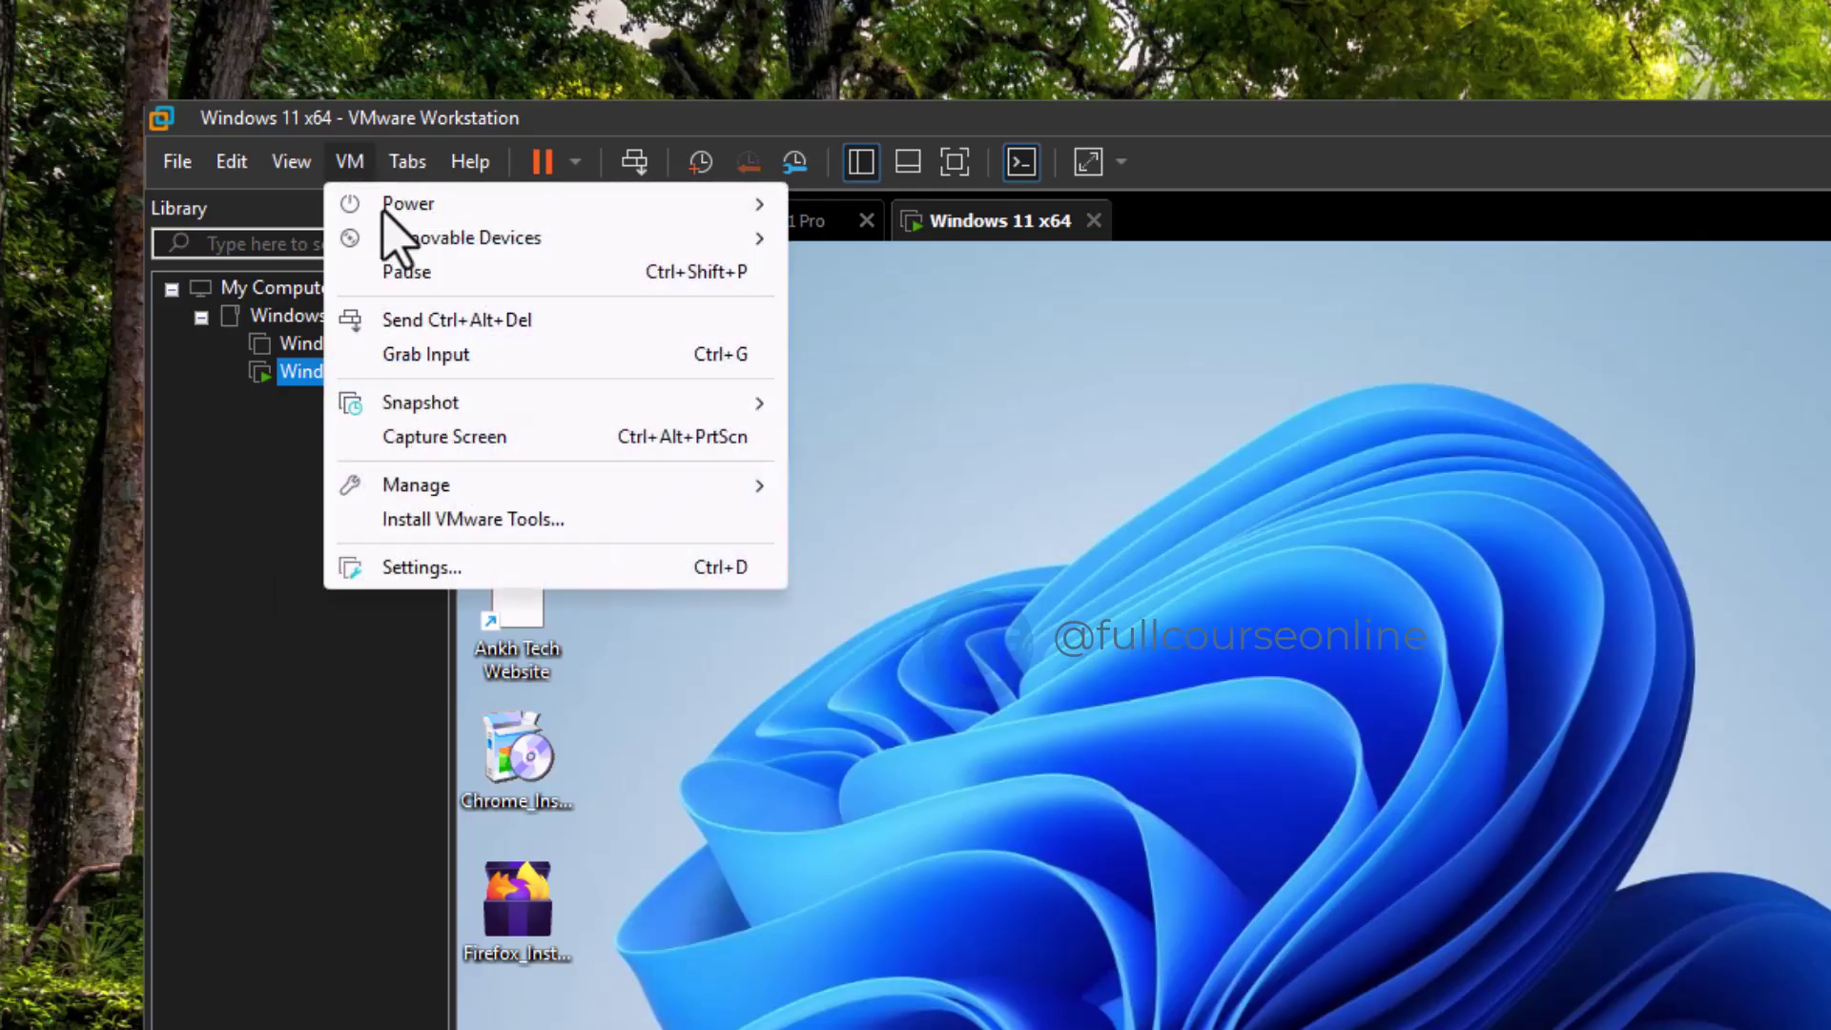
pyautogui.moveTo(558, 410)
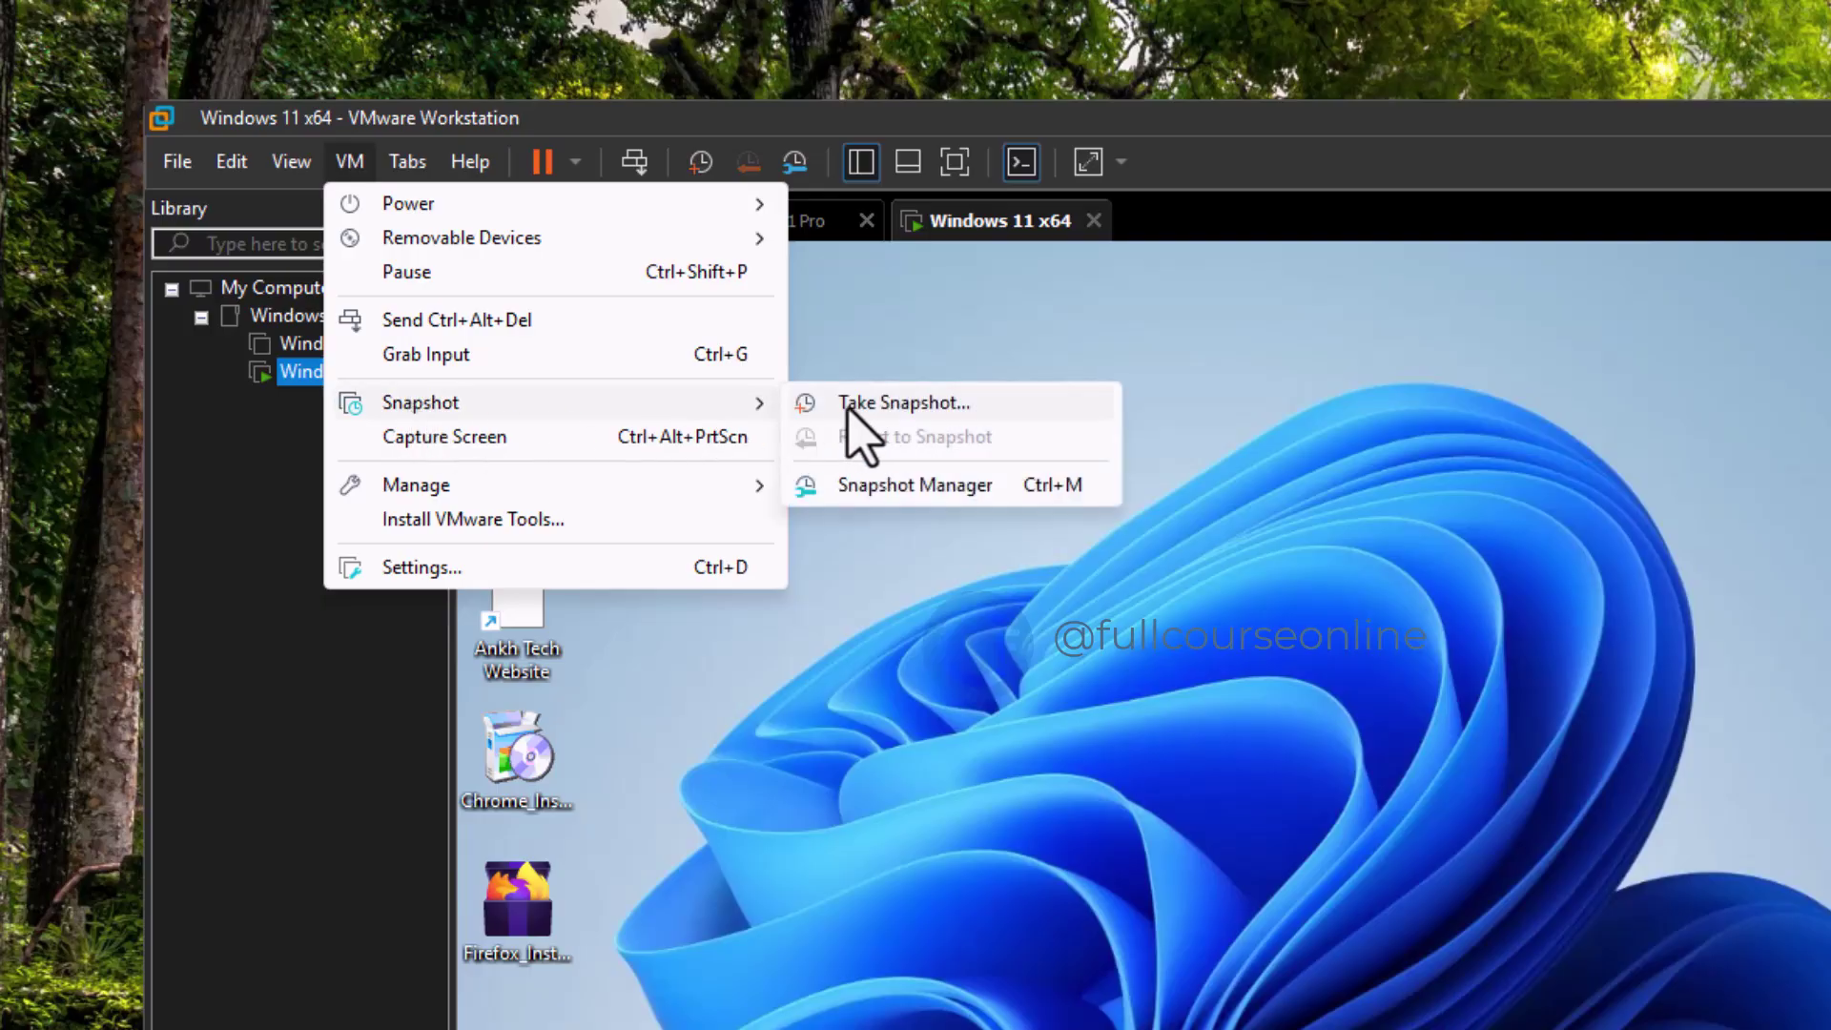
pyautogui.click(280, 721)
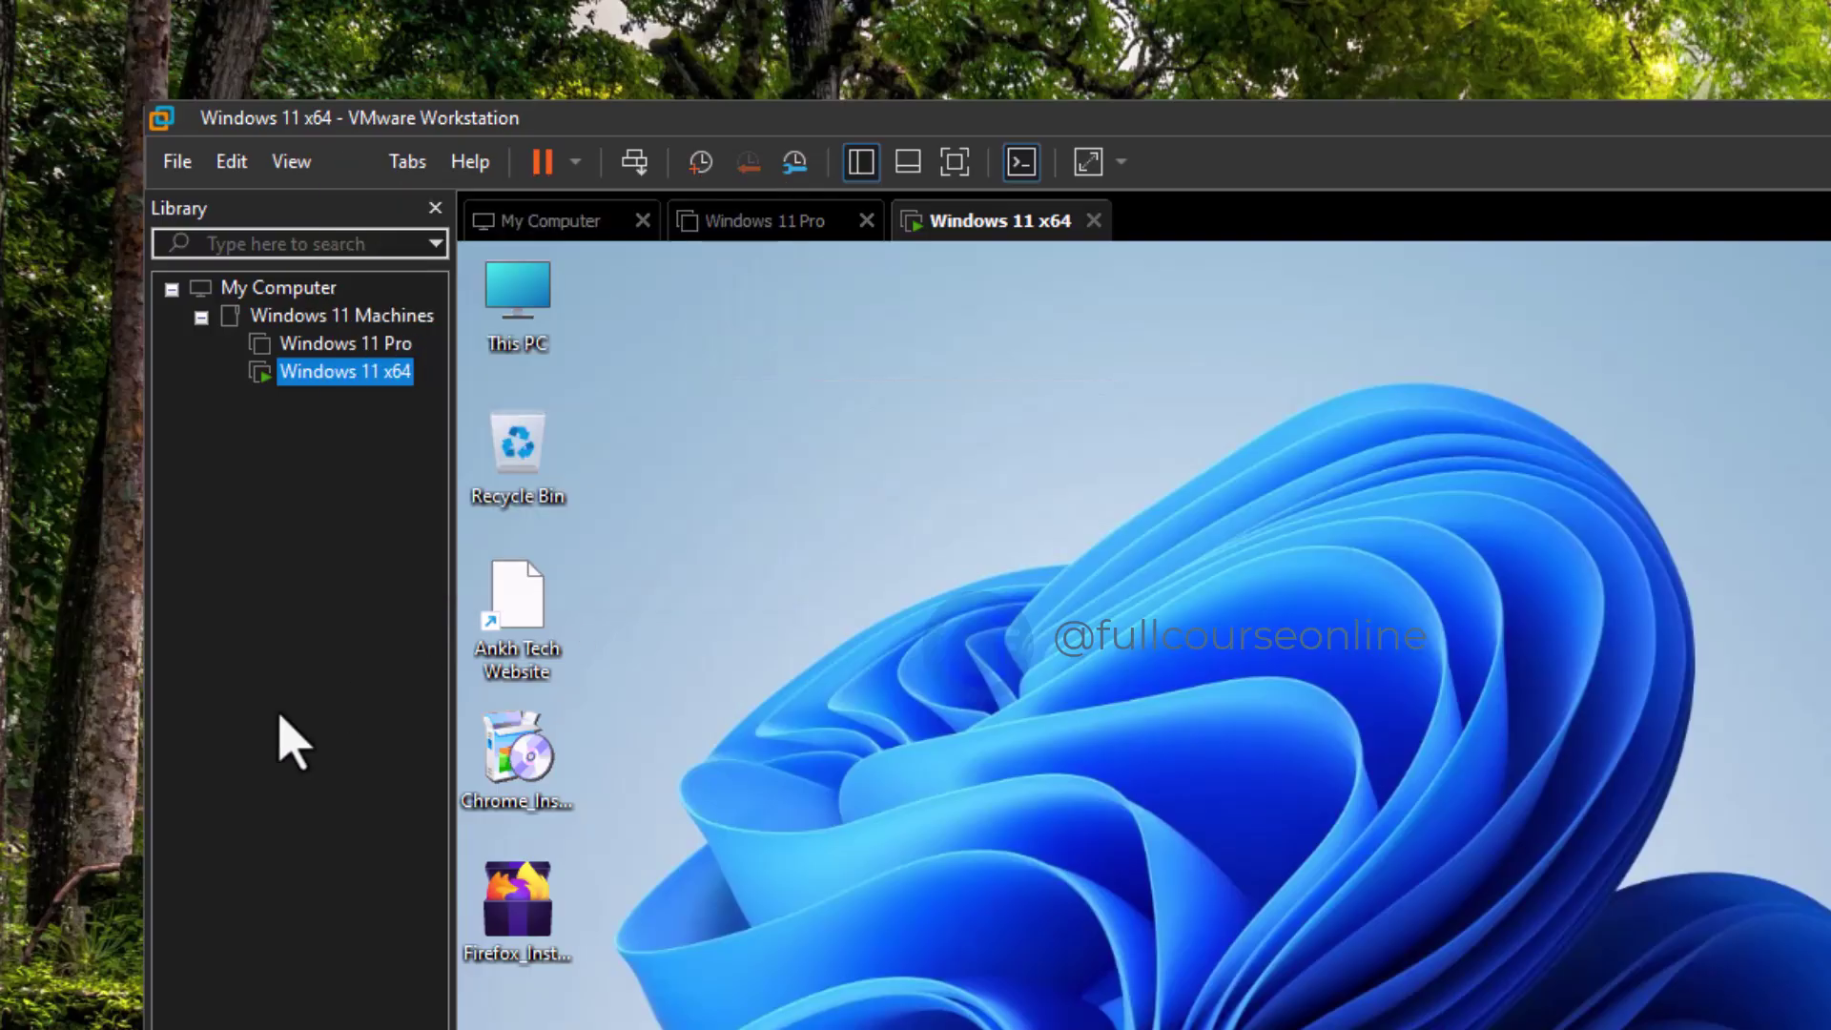
# Start a new snapshot of the Windows 11 x64 machine and name it "Before Installation of Firefox 06-12-2025"
pyautogui.rightClick(327, 386)
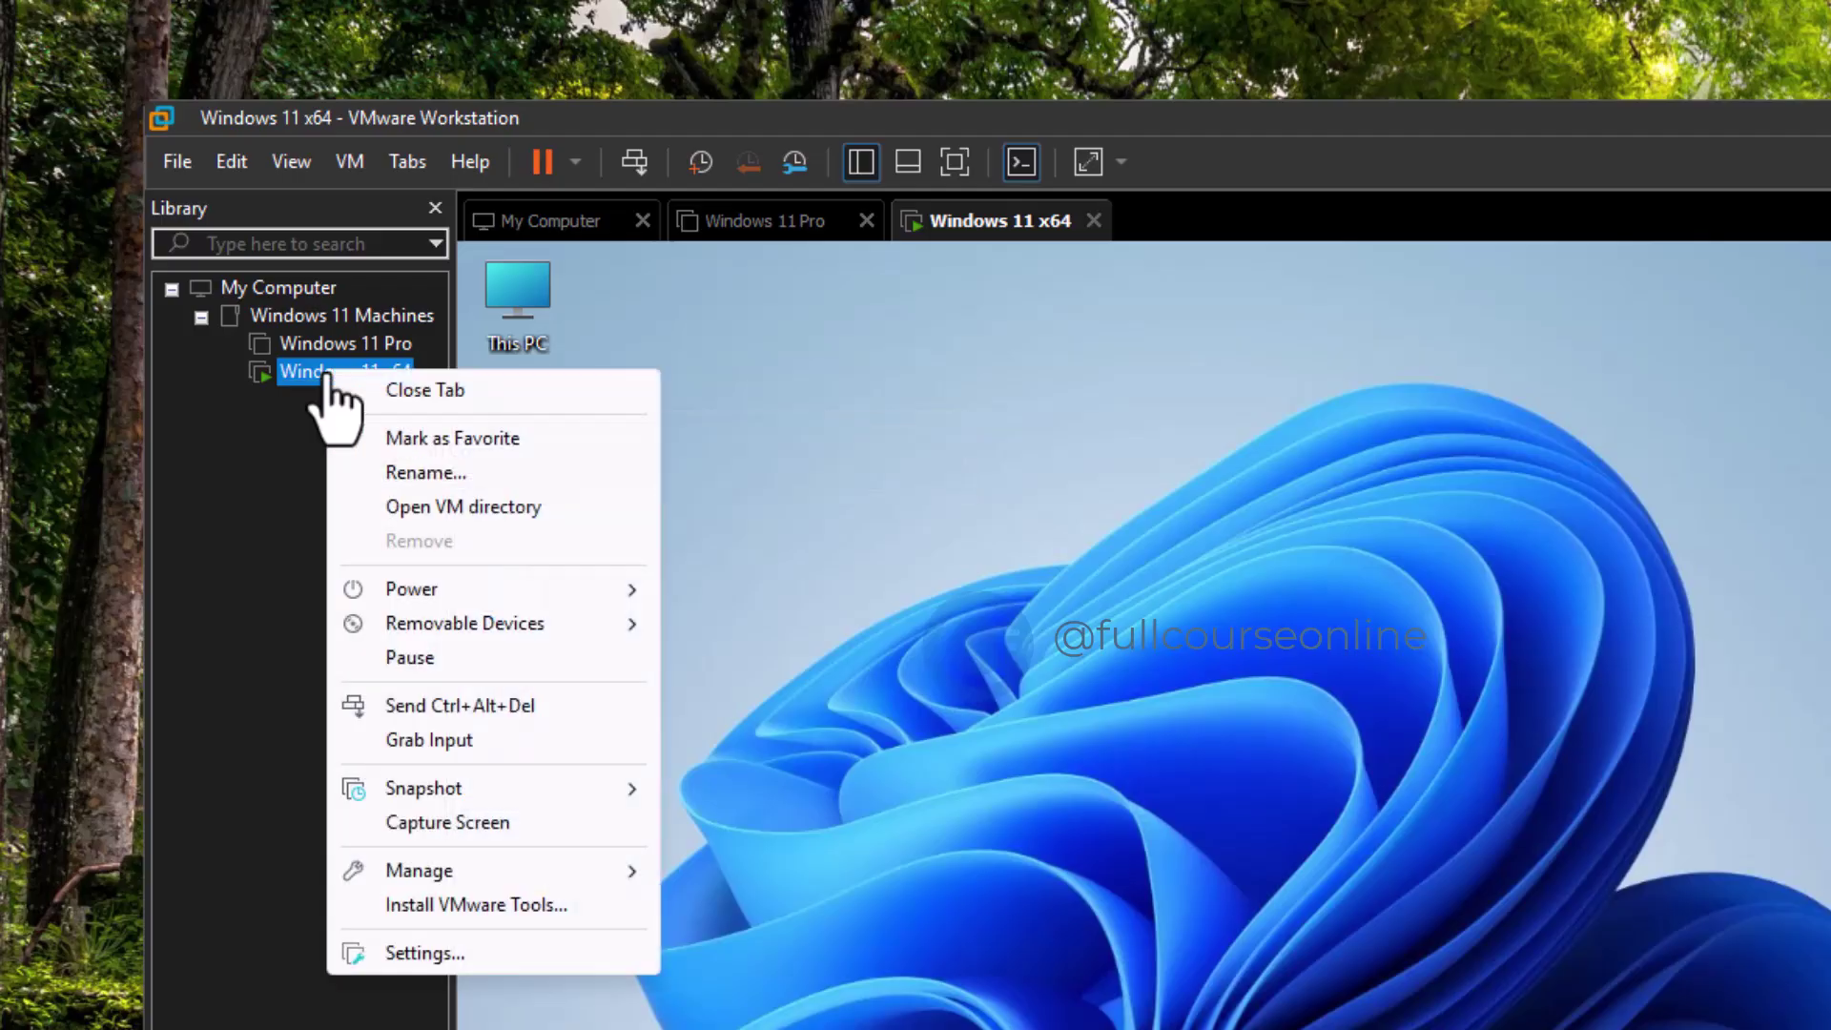
pyautogui.moveTo(394, 789)
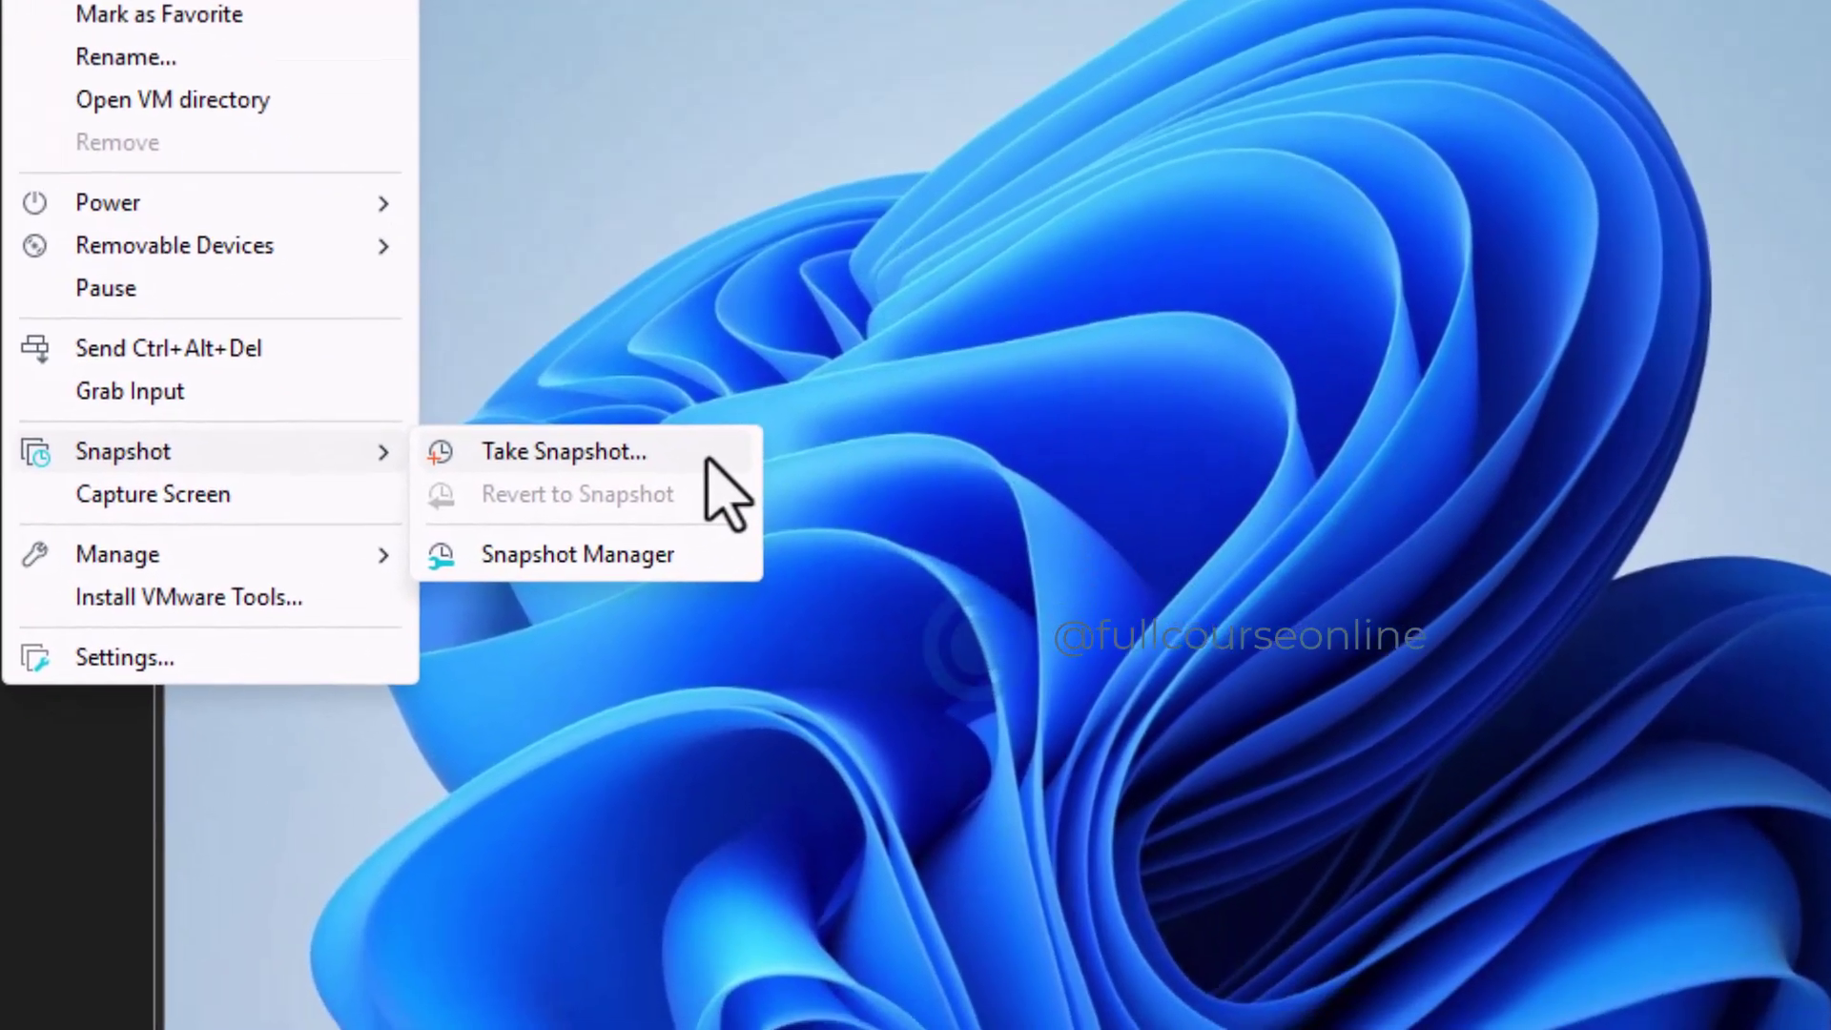
pyautogui.click(839, 790)
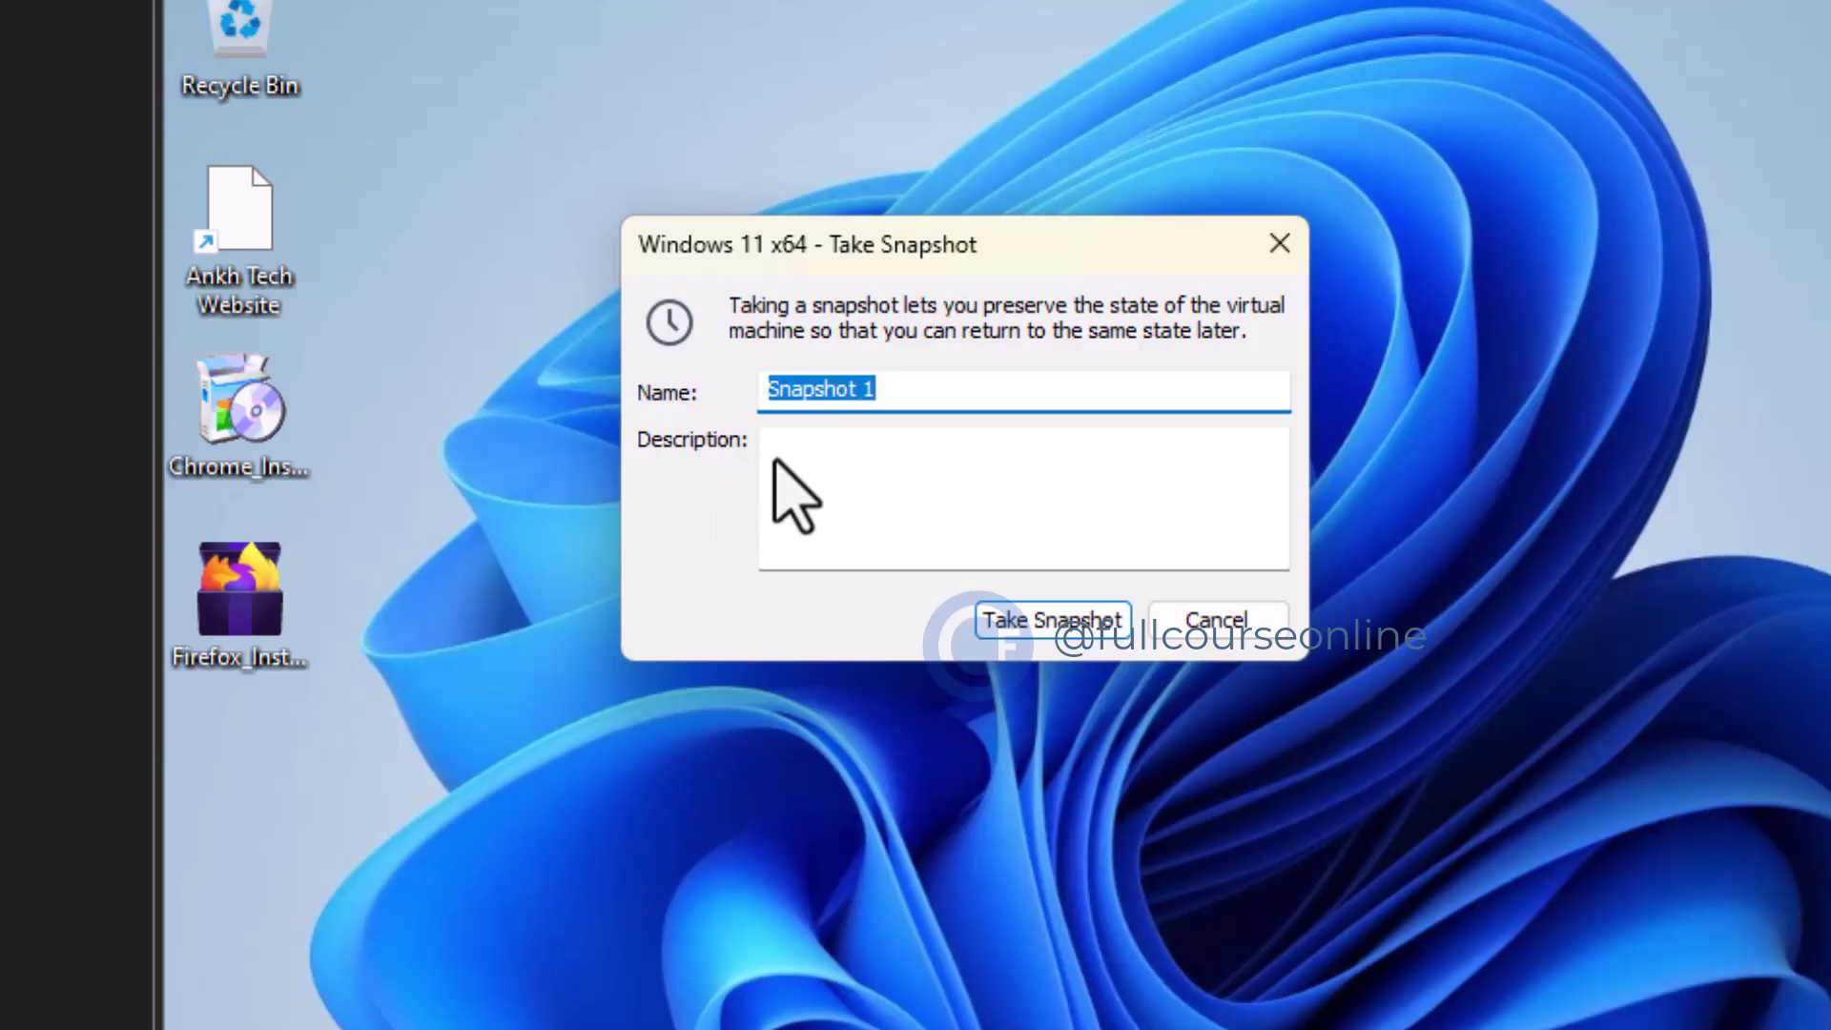
pyautogui.write('Befor e Installation of Fi')
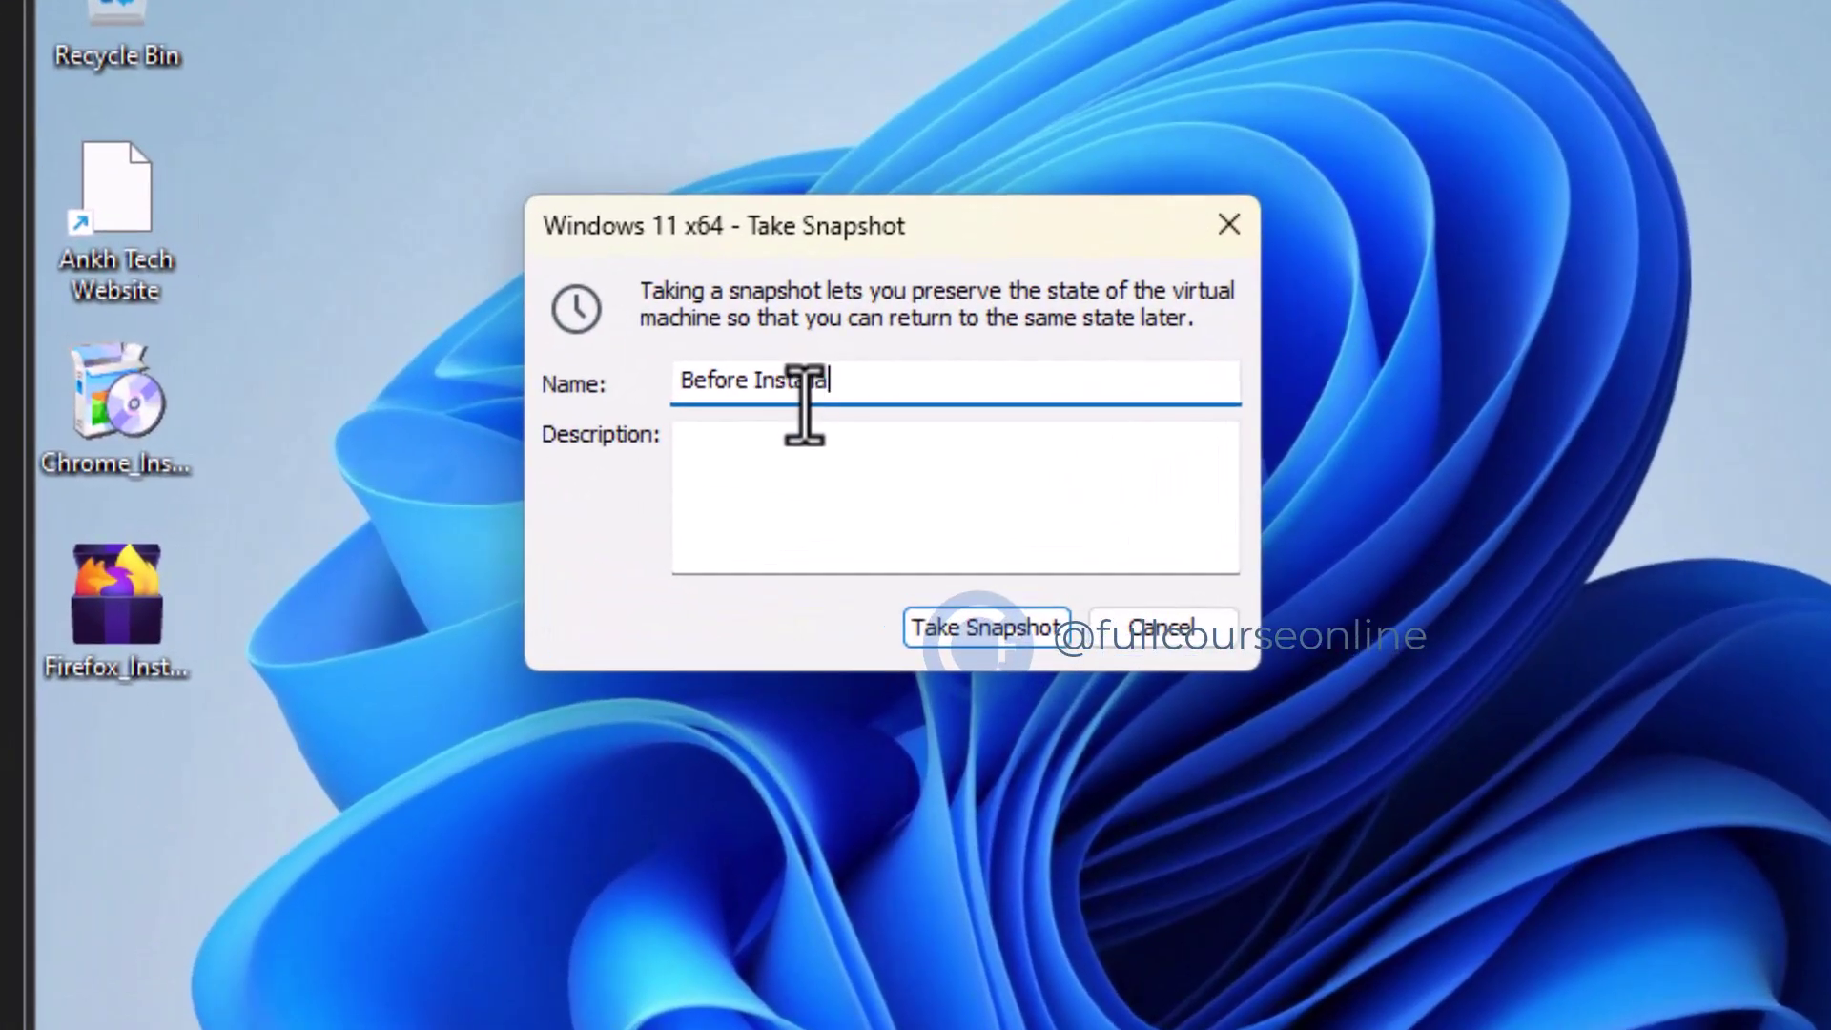
pyautogui.write('refo')
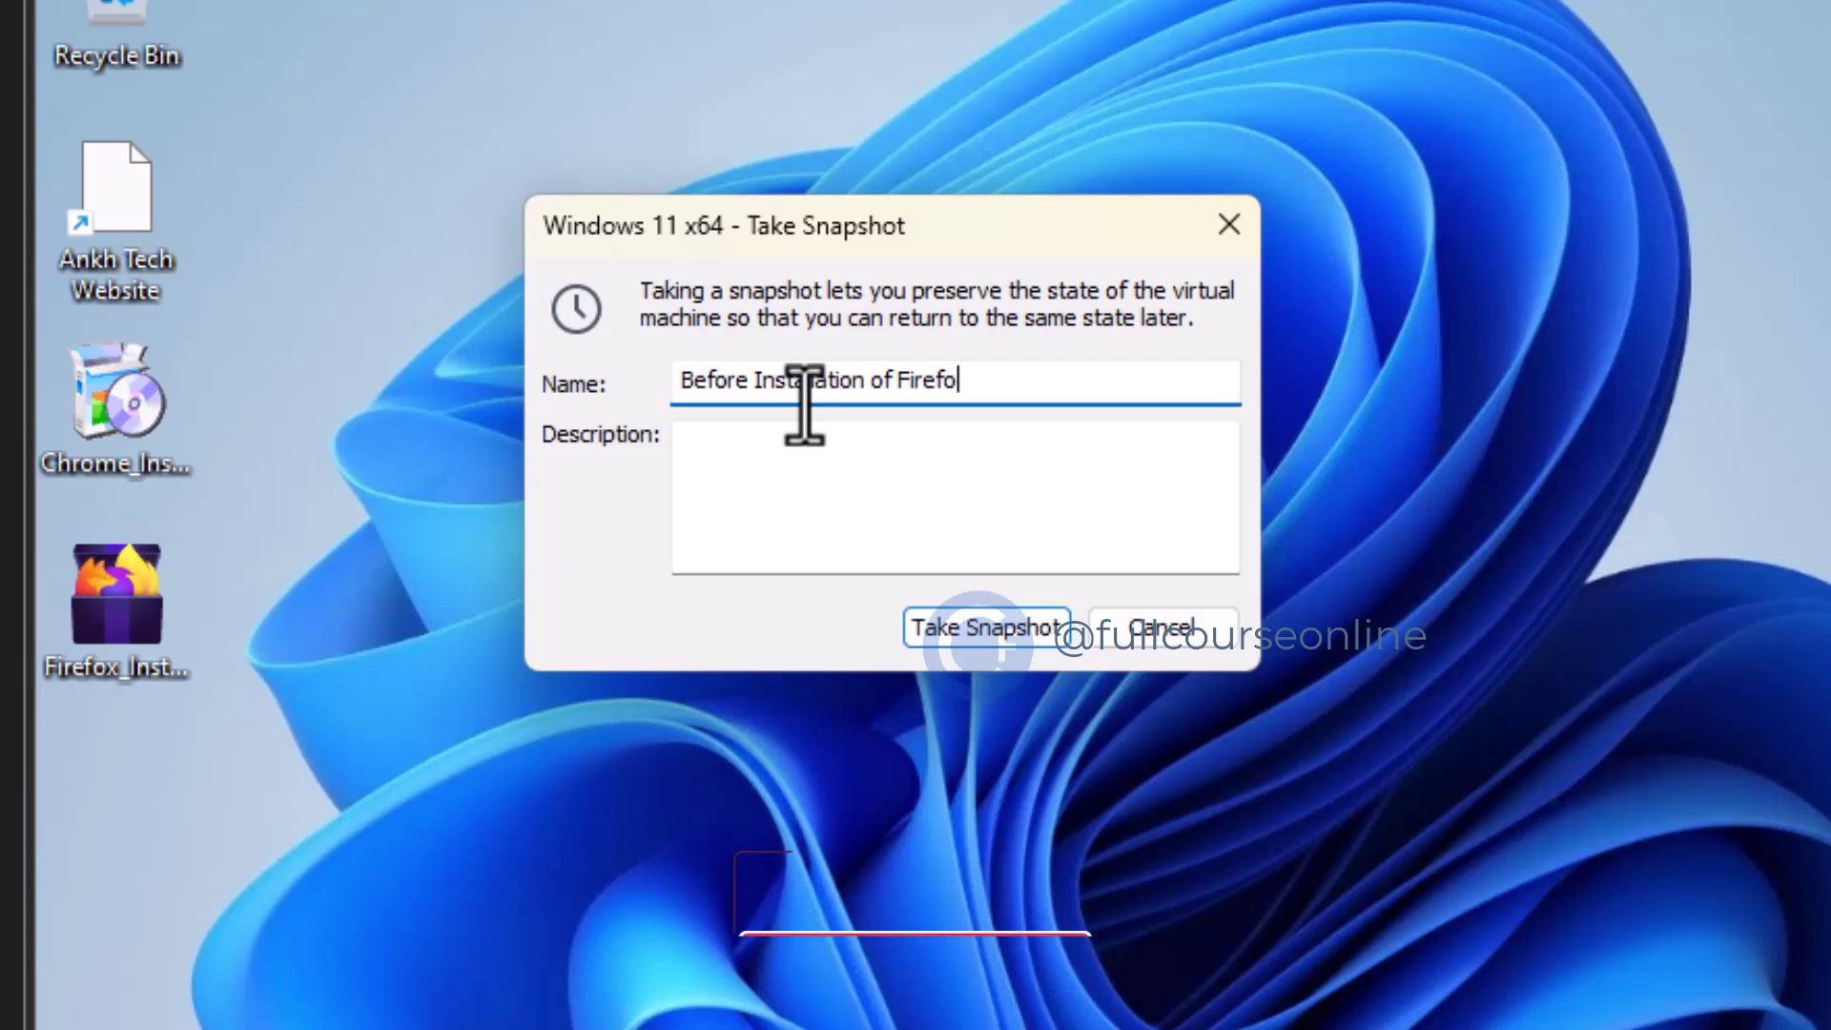
pyautogui.write('x 06-12-2025')
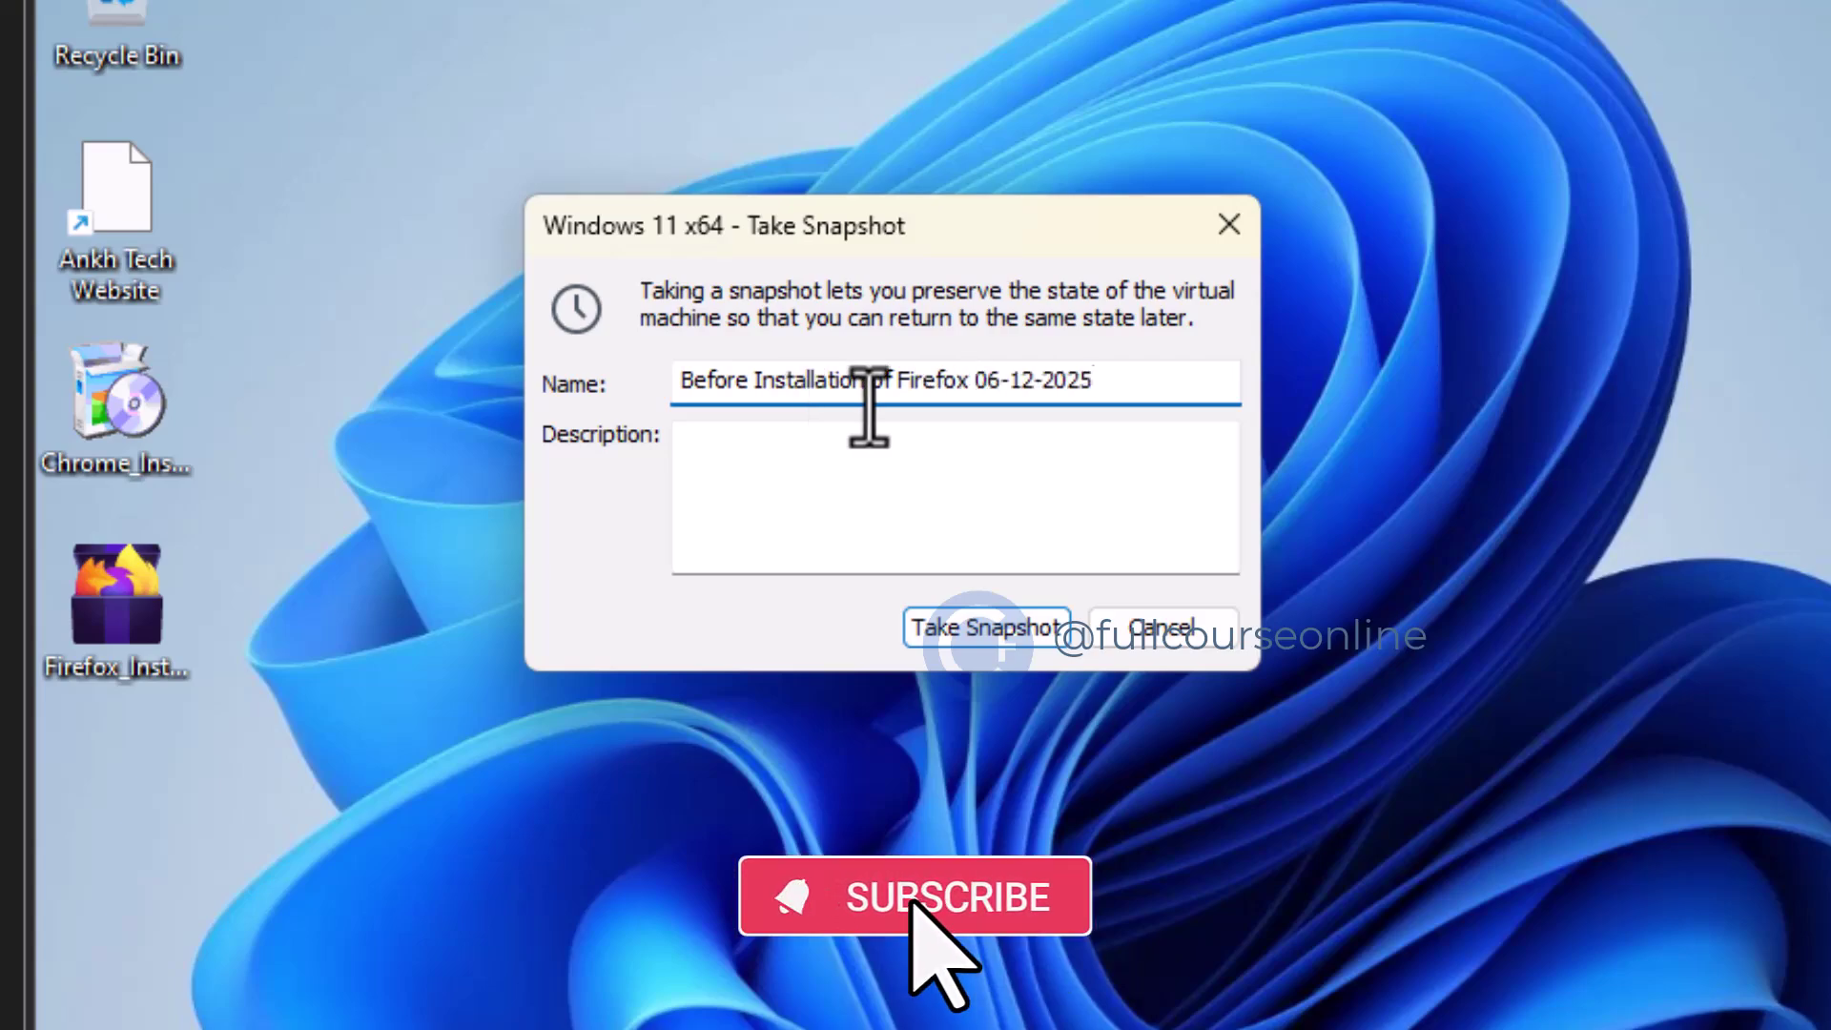
# Describe the snapshot as "Installing Firefox Web Browser" and take it
pyautogui.click(880, 495)
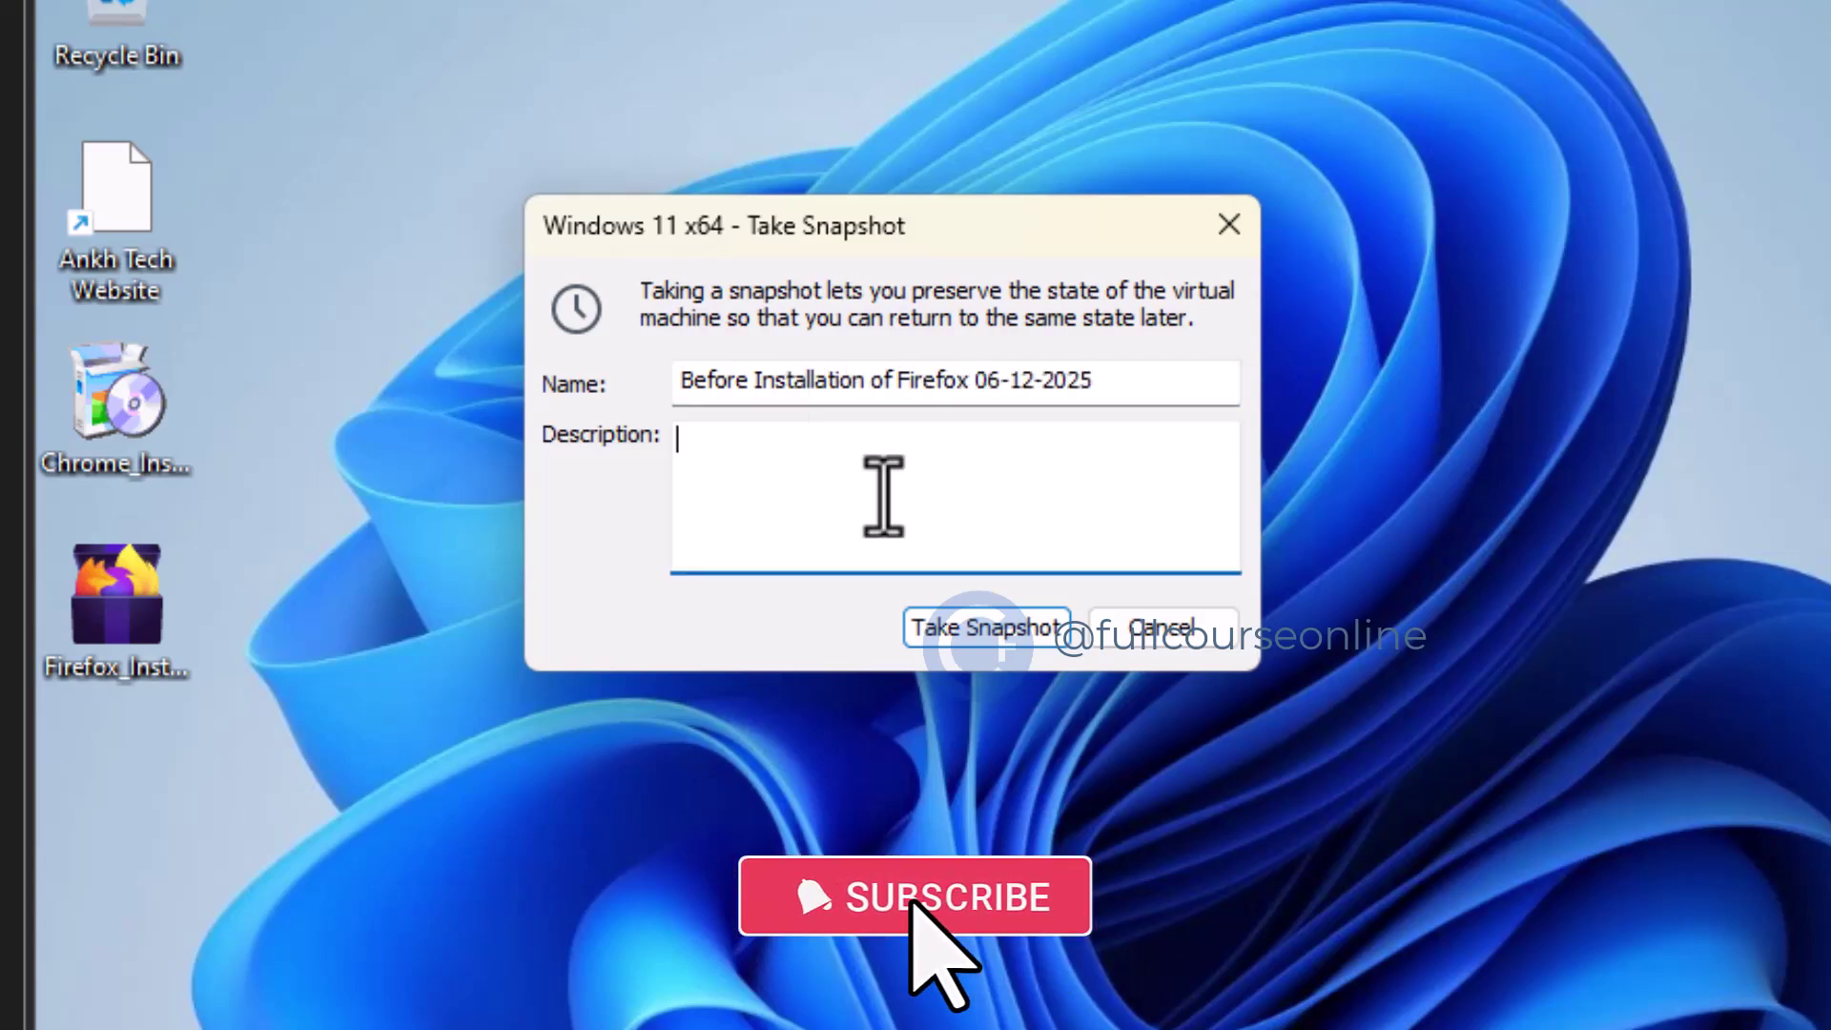
pyautogui.write('Installin')
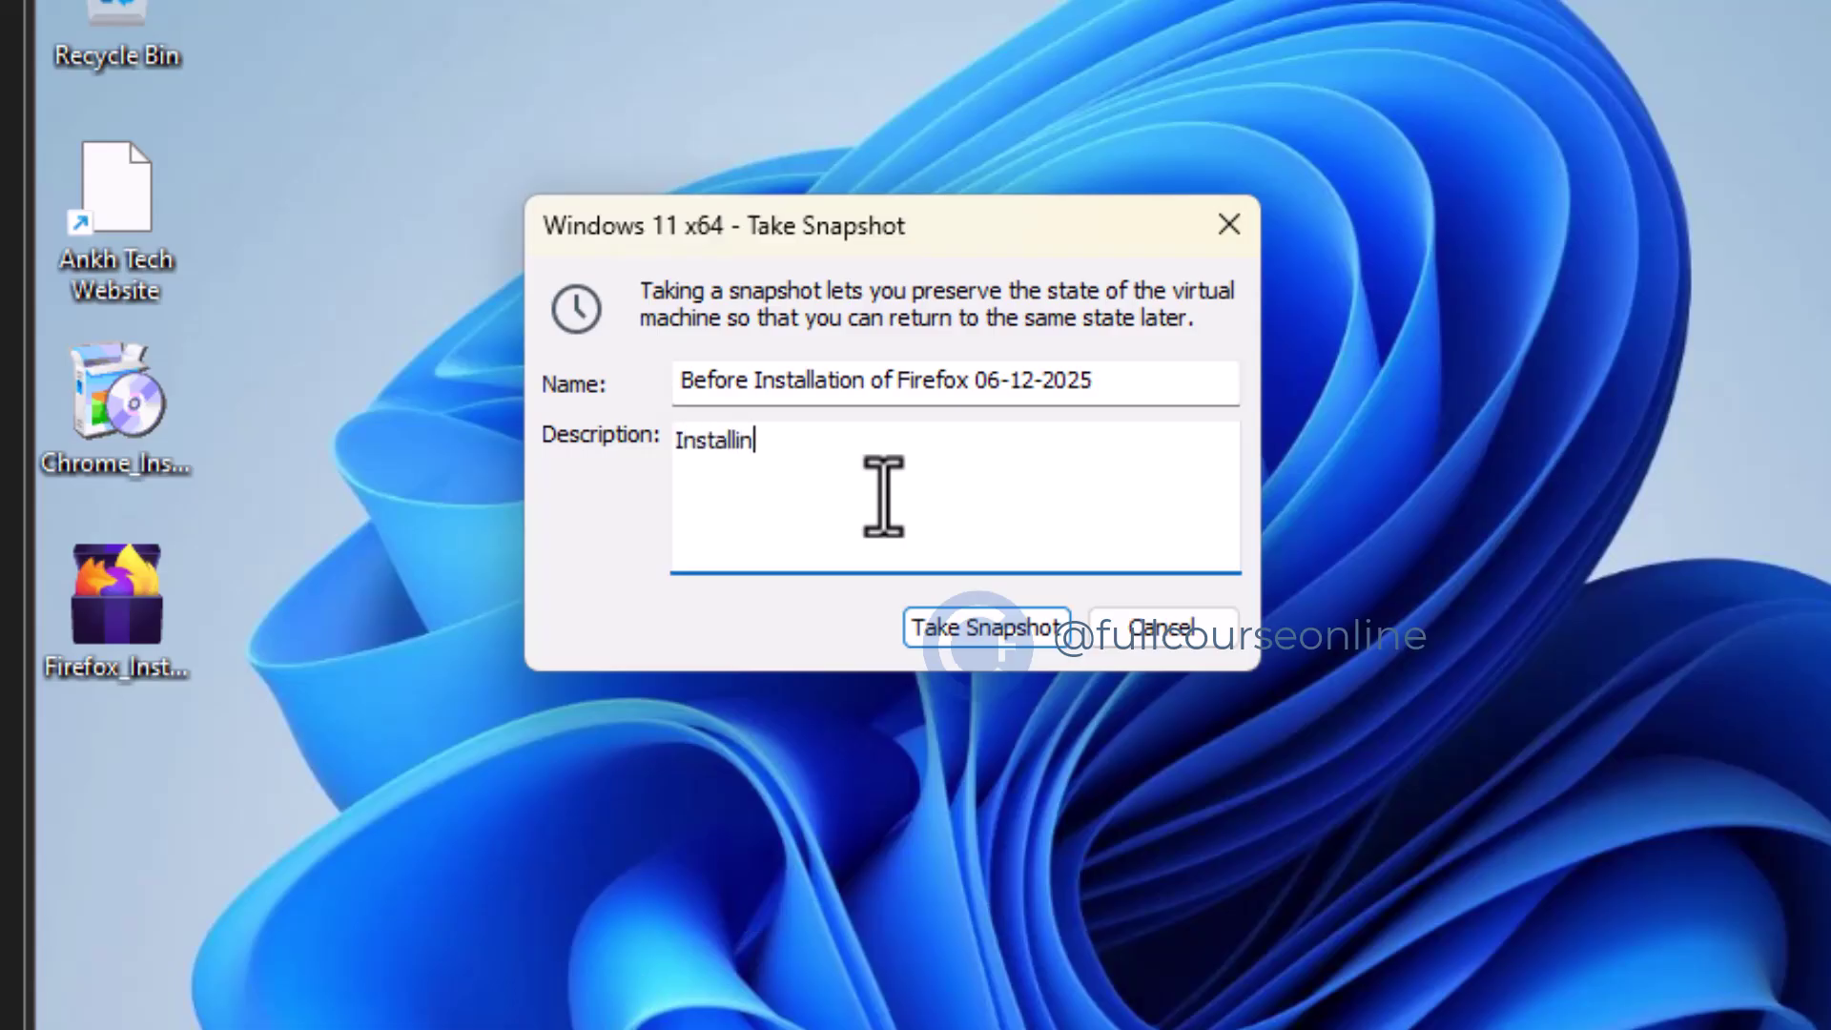
pyautogui.write('g Firefox Web')
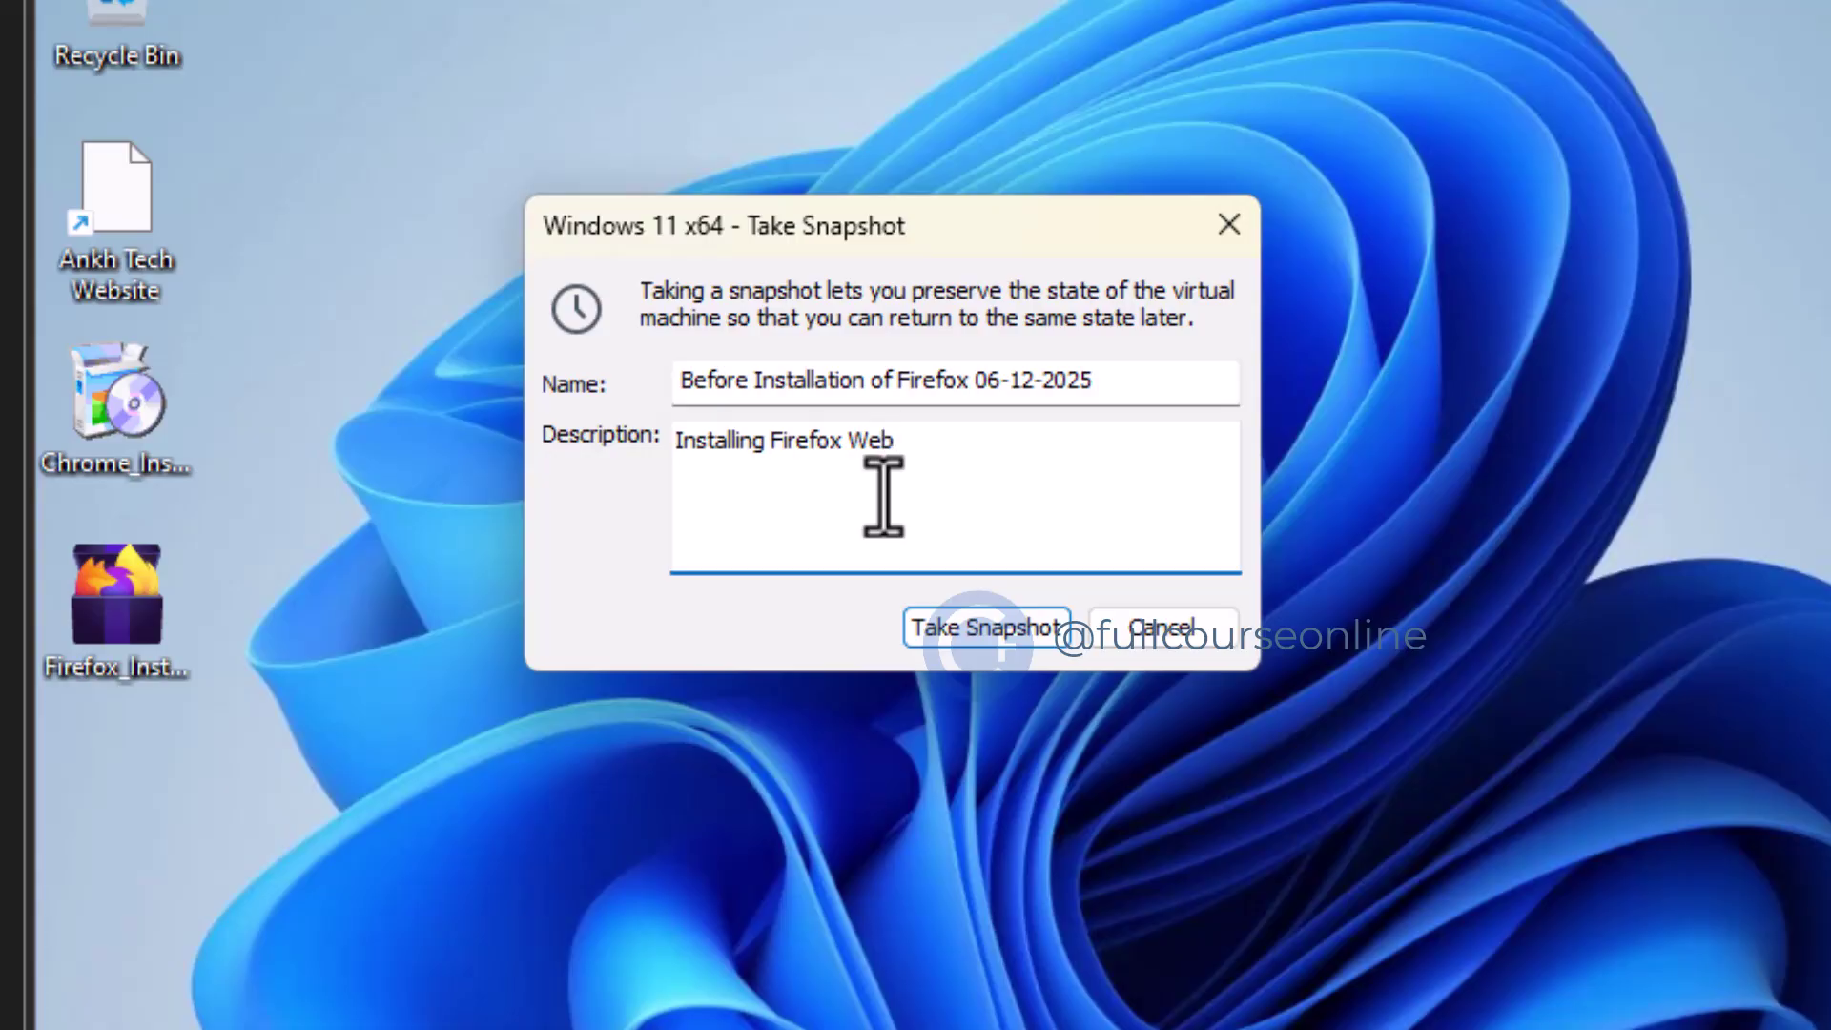
pyautogui.write(' Browser.')
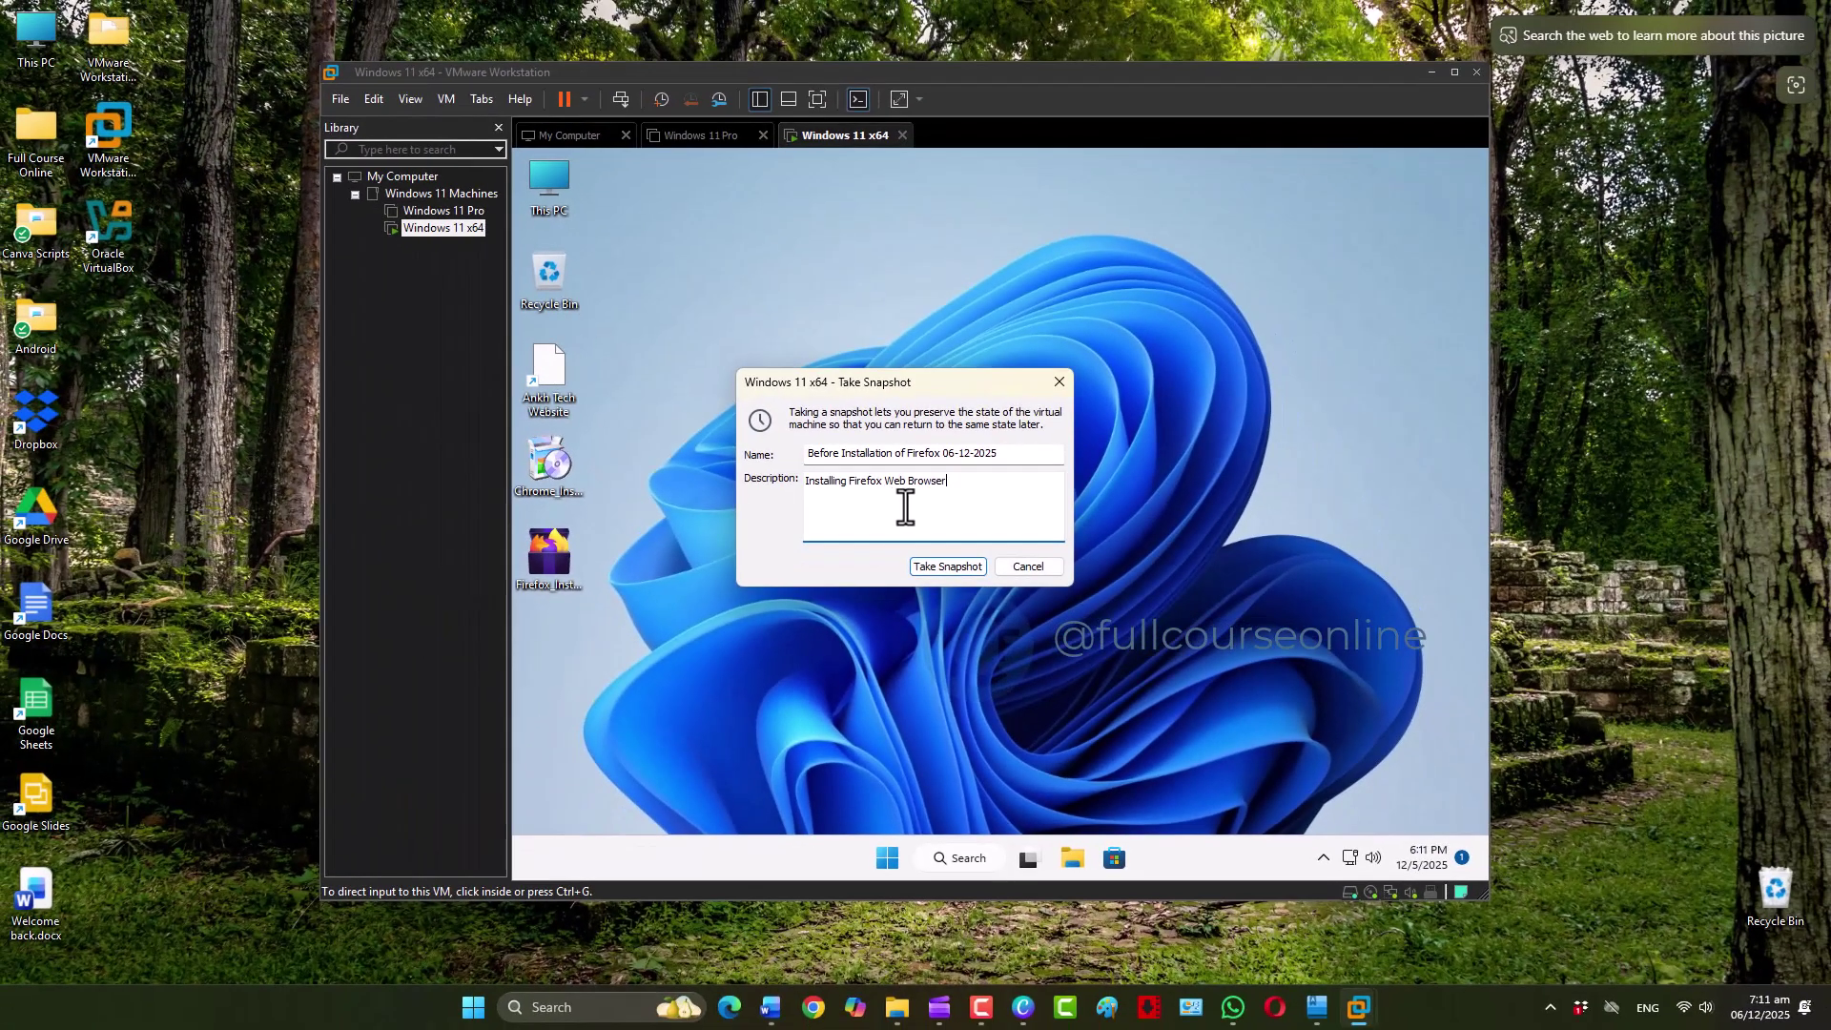
pyautogui.click(933, 564)
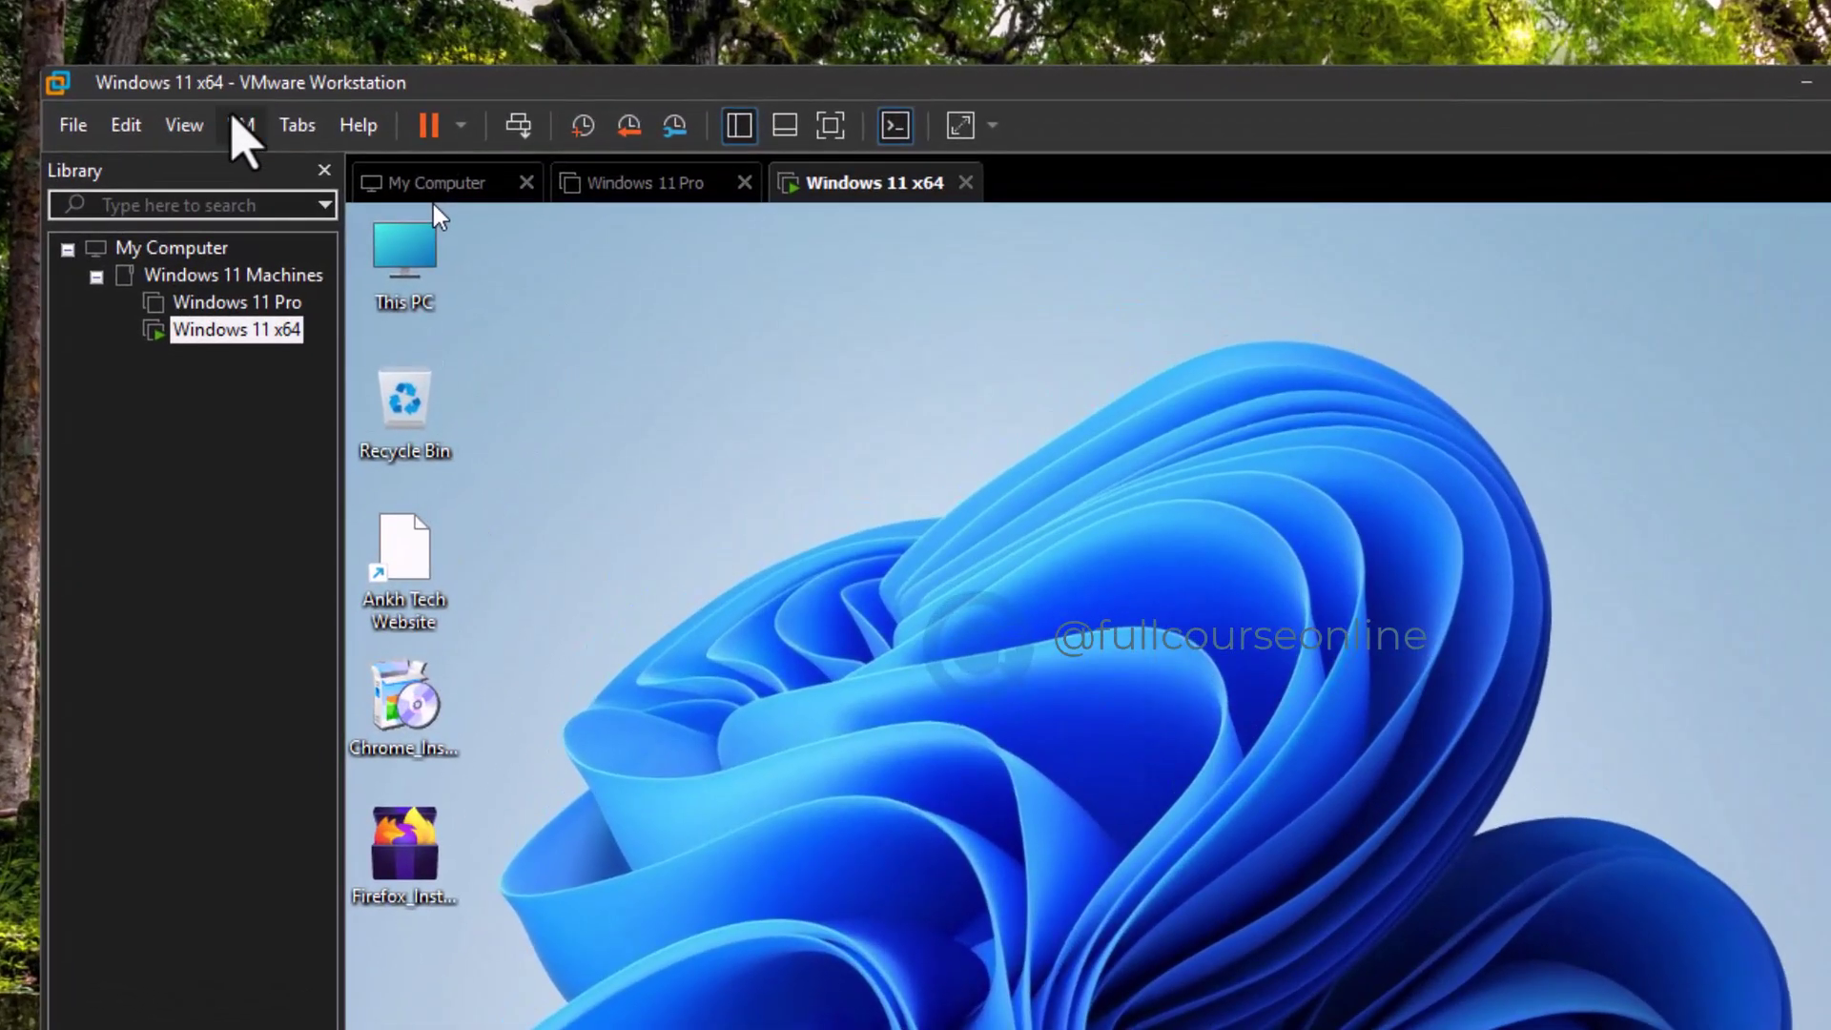
# Review the Windows 11 x64 machine's snapshot tree in the Snapshot Manager and close it
pyautogui.click(234, 118)
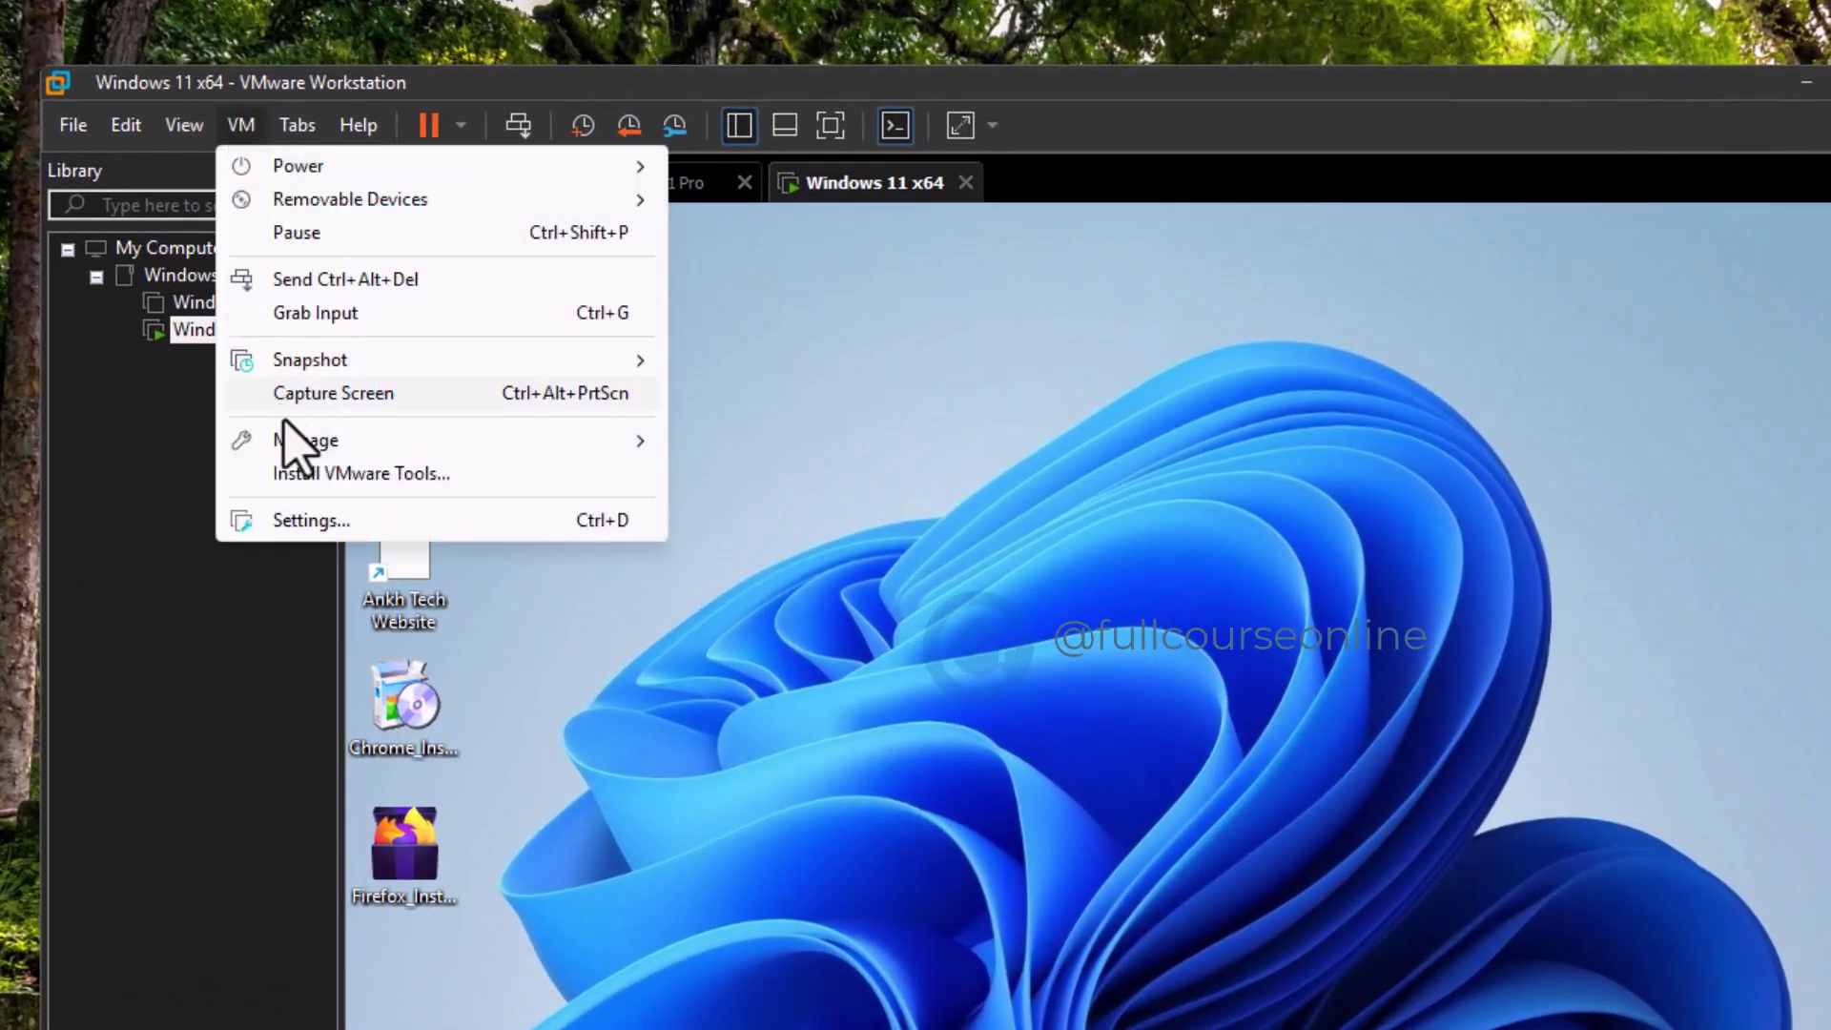
pyautogui.moveTo(296, 362)
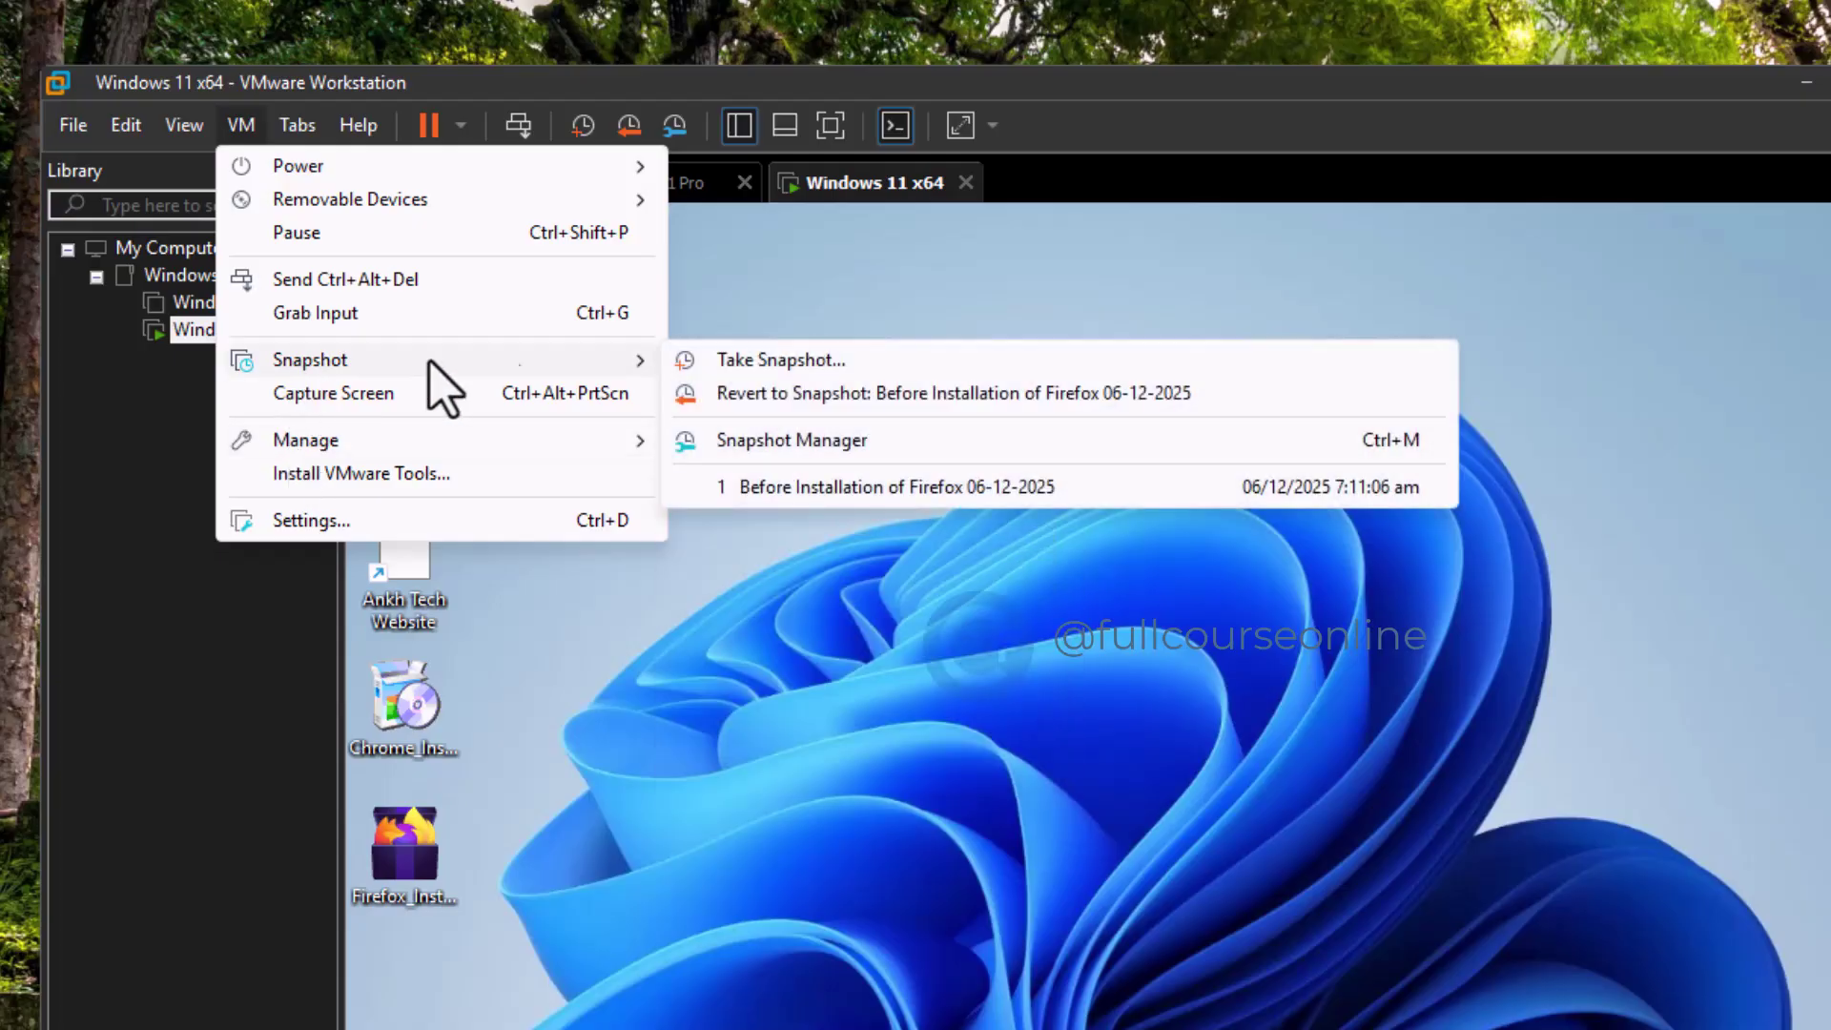
pyautogui.click(806, 442)
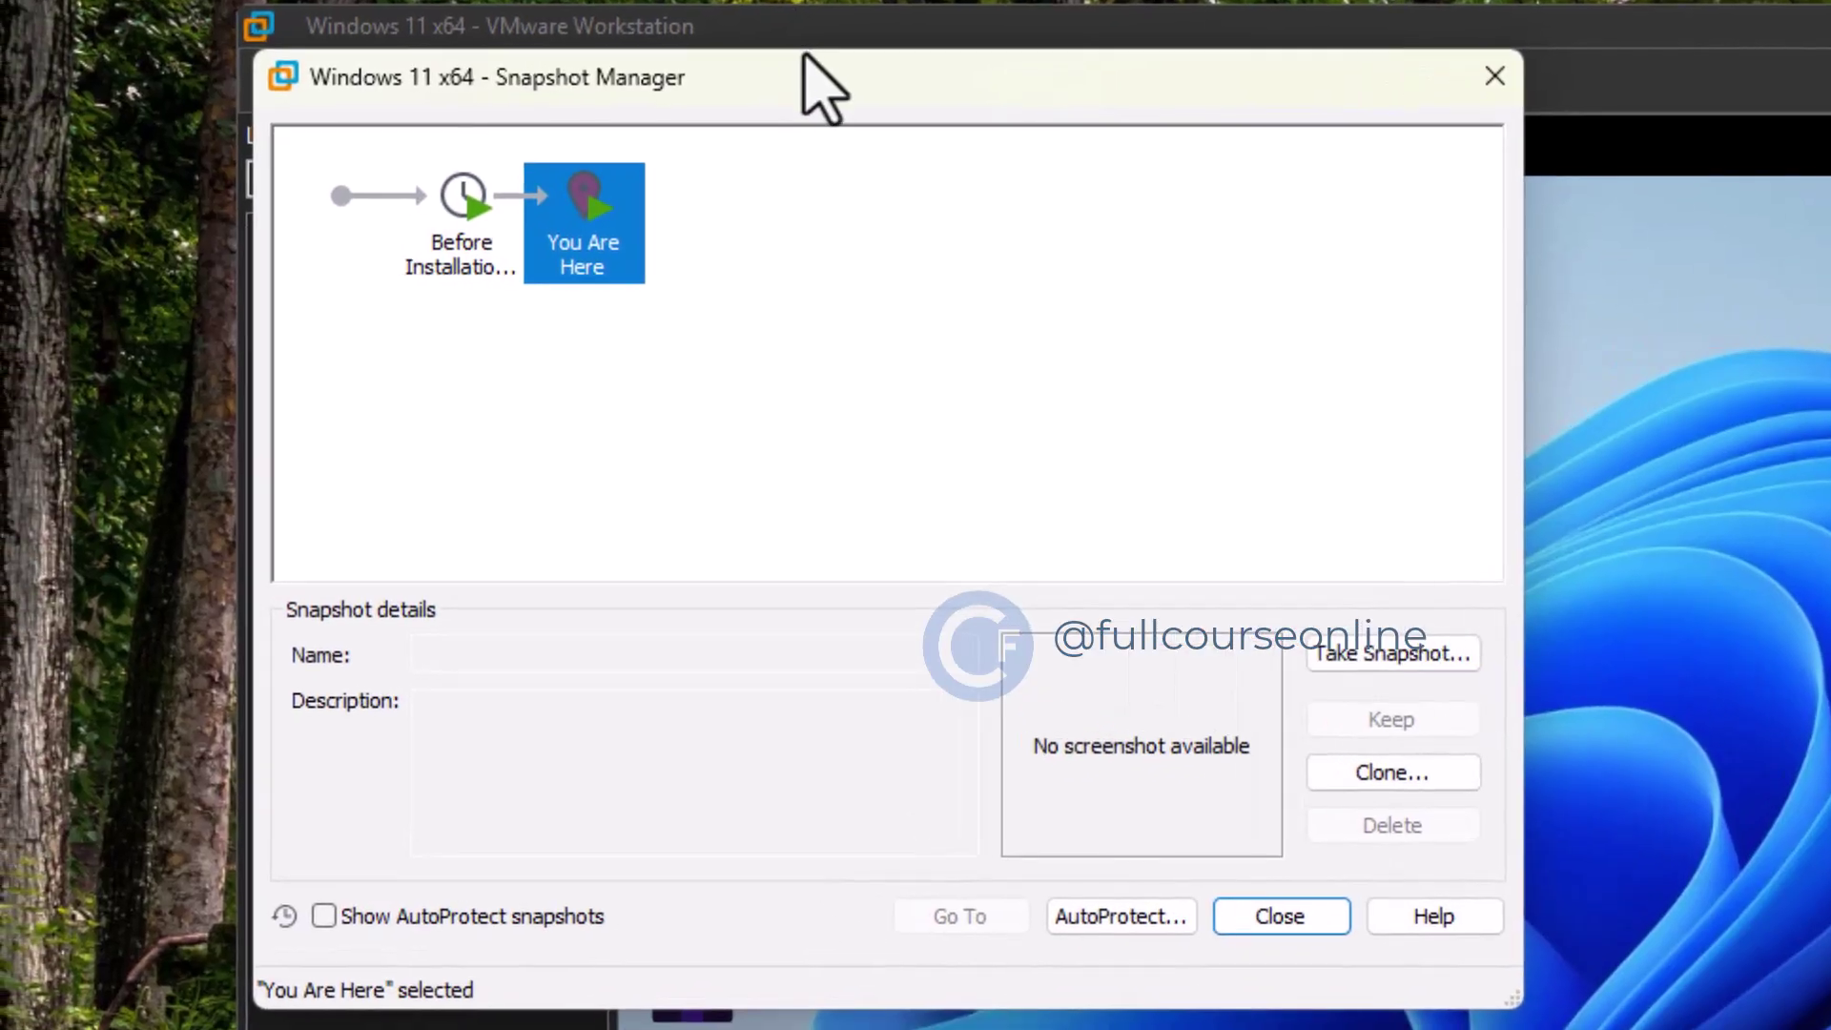
pyautogui.click(801, 372)
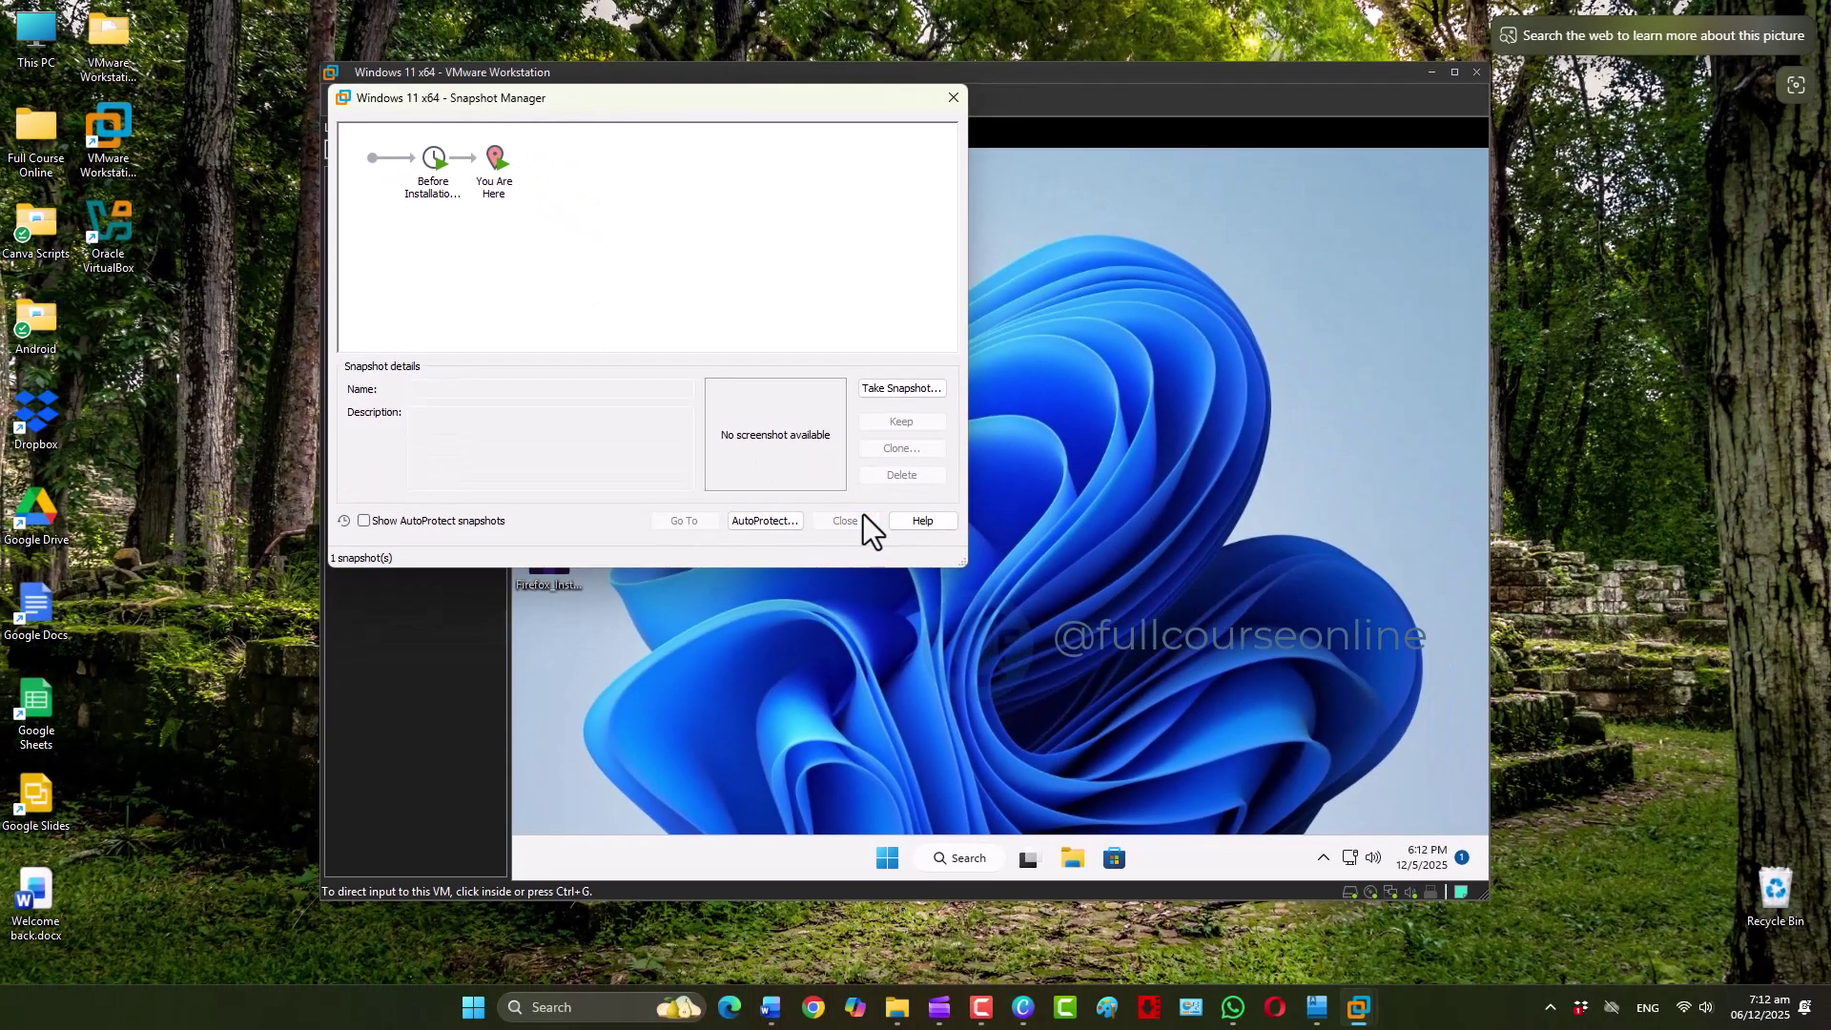
pyautogui.click(1280, 915)
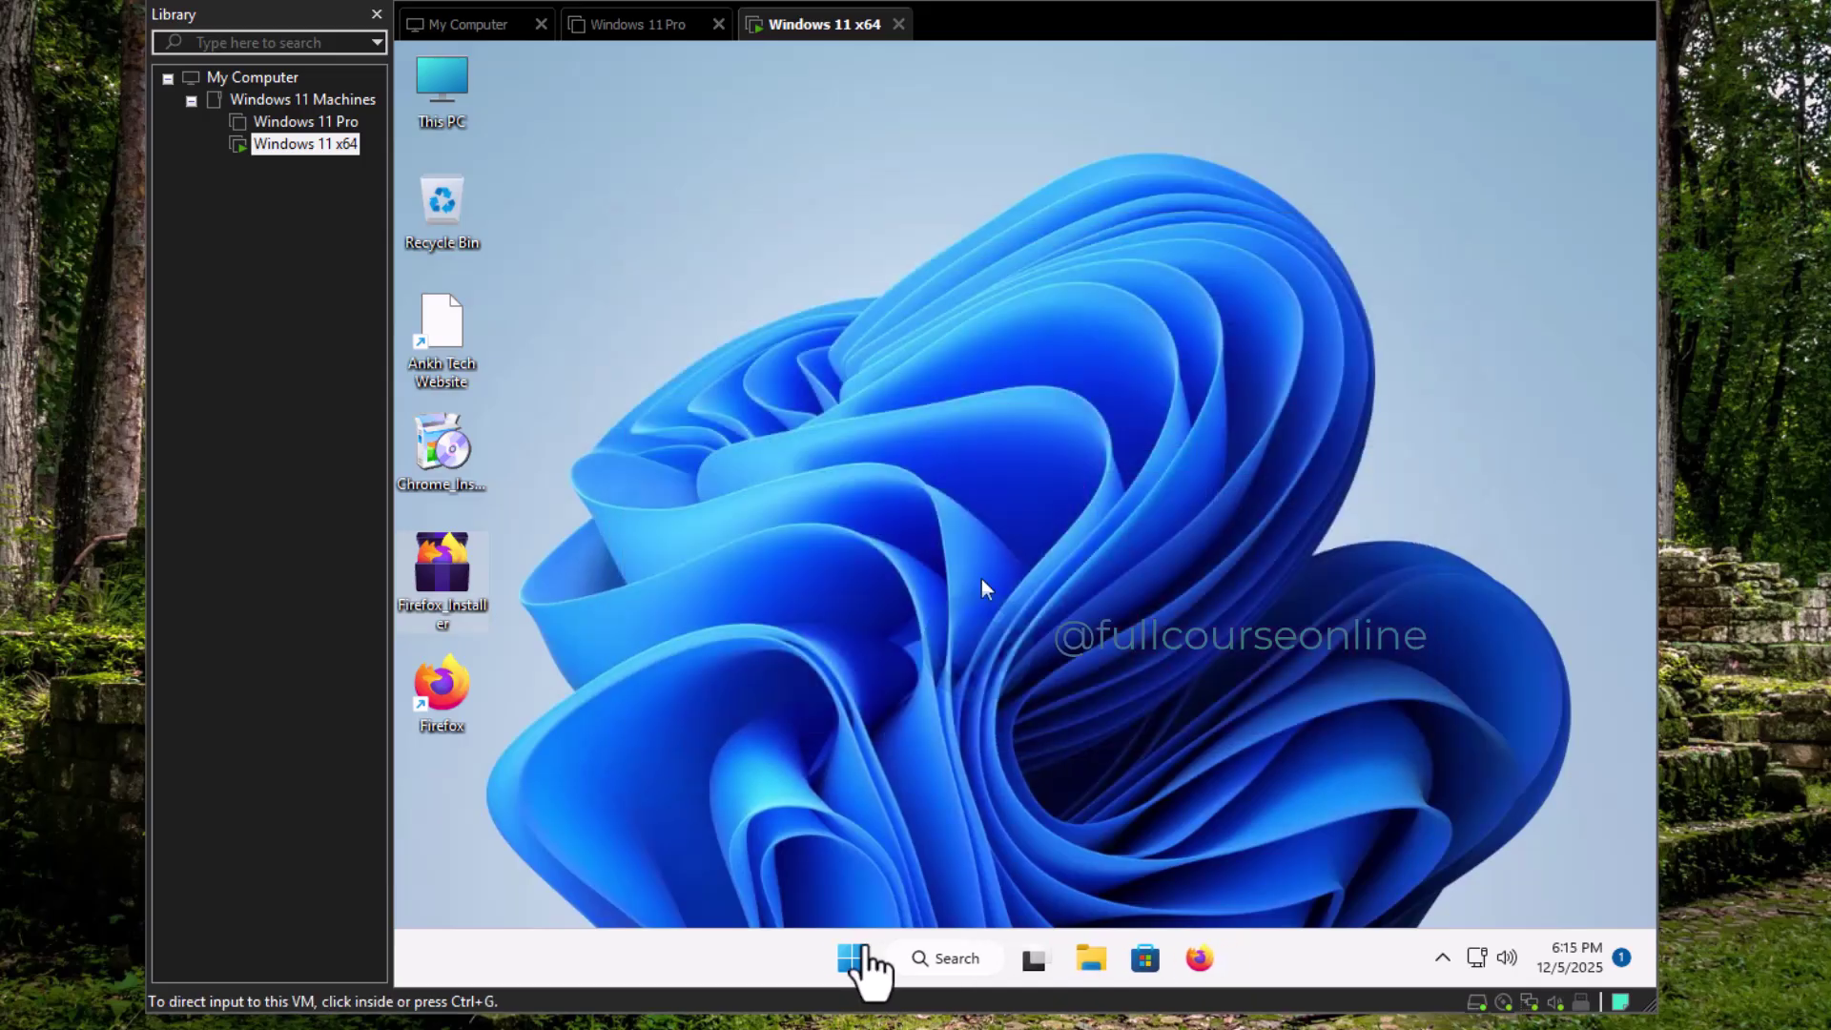
# Check the guest system's installed apps list for Mozilla Firefox and close Settings
pyautogui.click(858, 953)
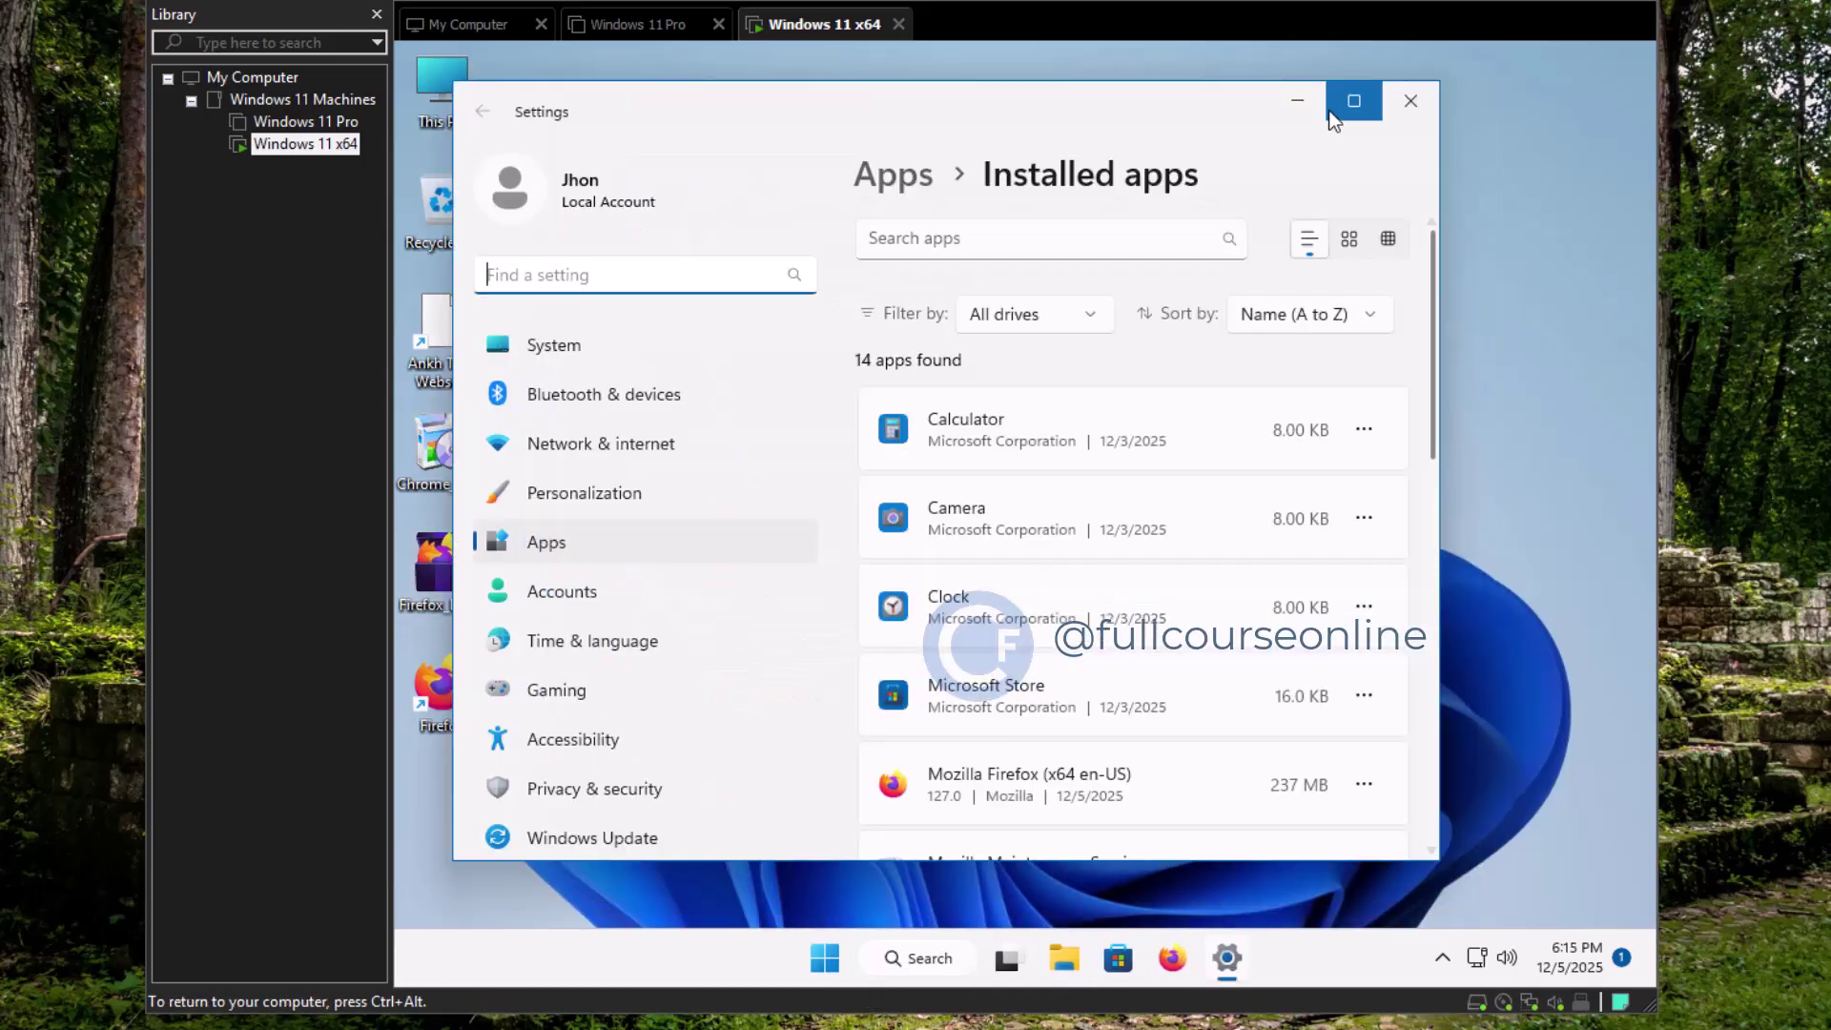
pyautogui.click(1332, 113)
pyautogui.scroll(-4, 1392, 515)
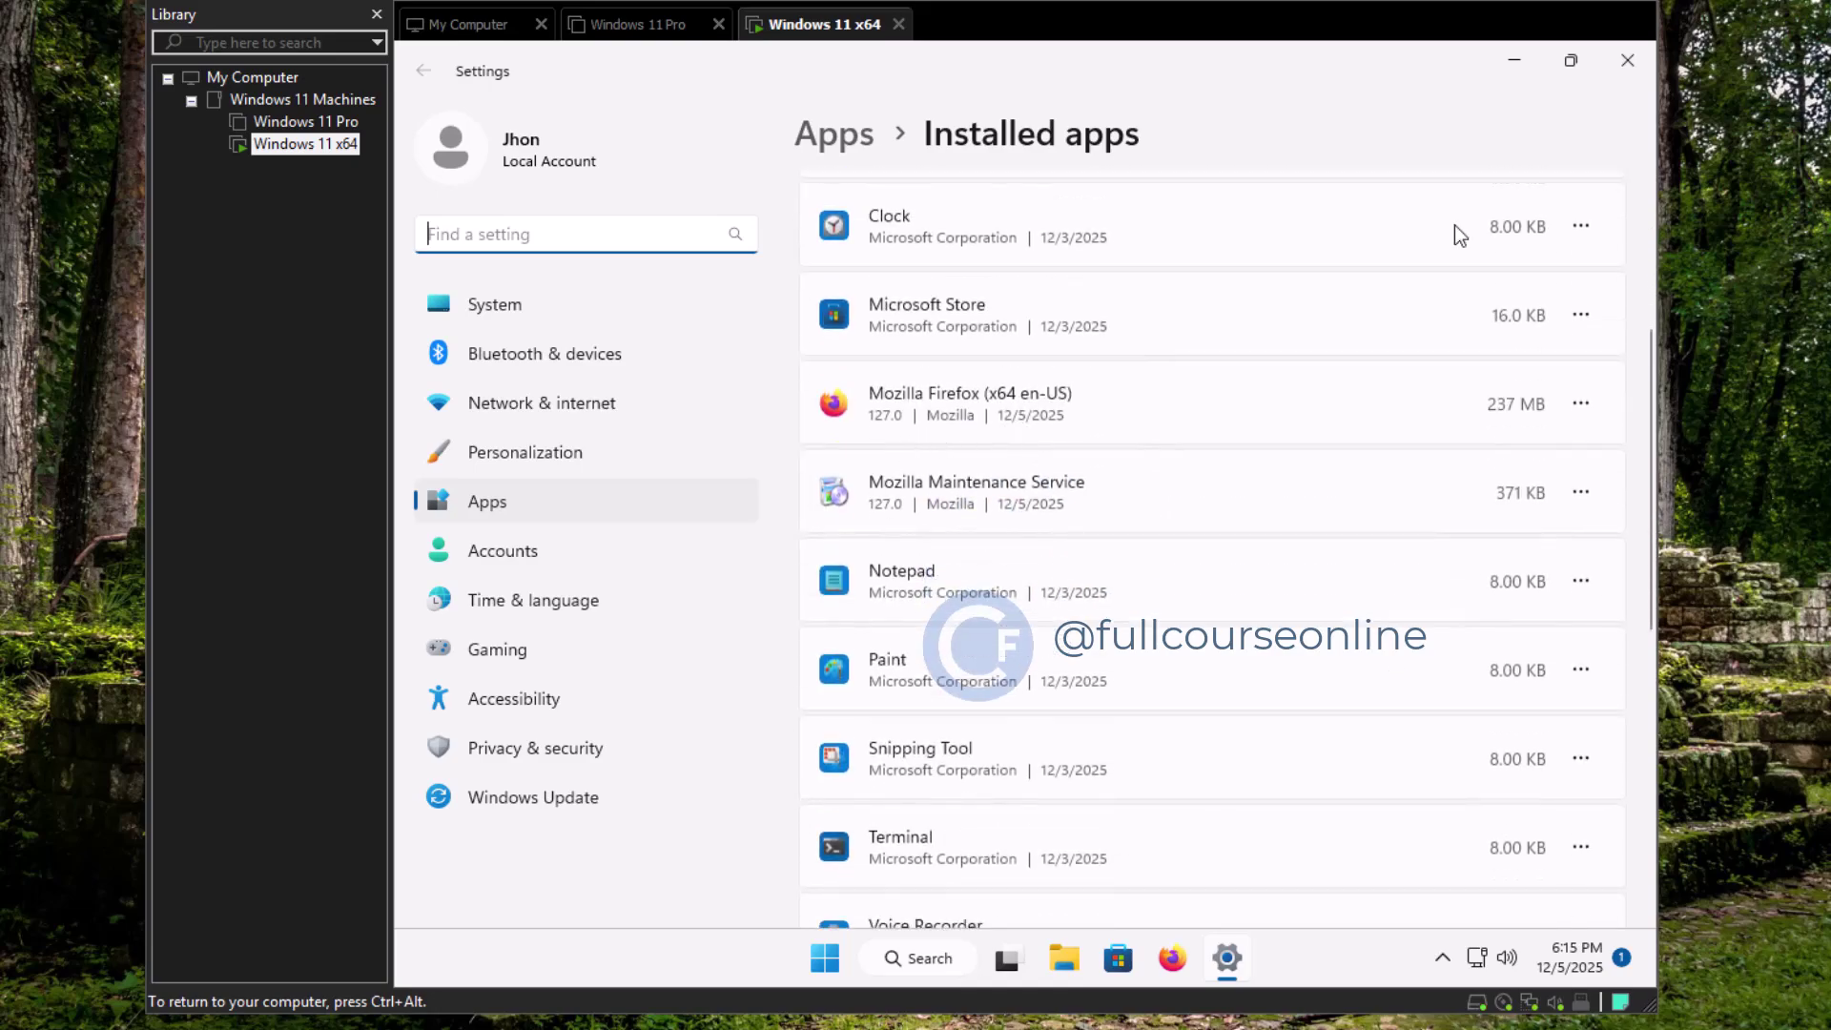
pyautogui.click(1625, 61)
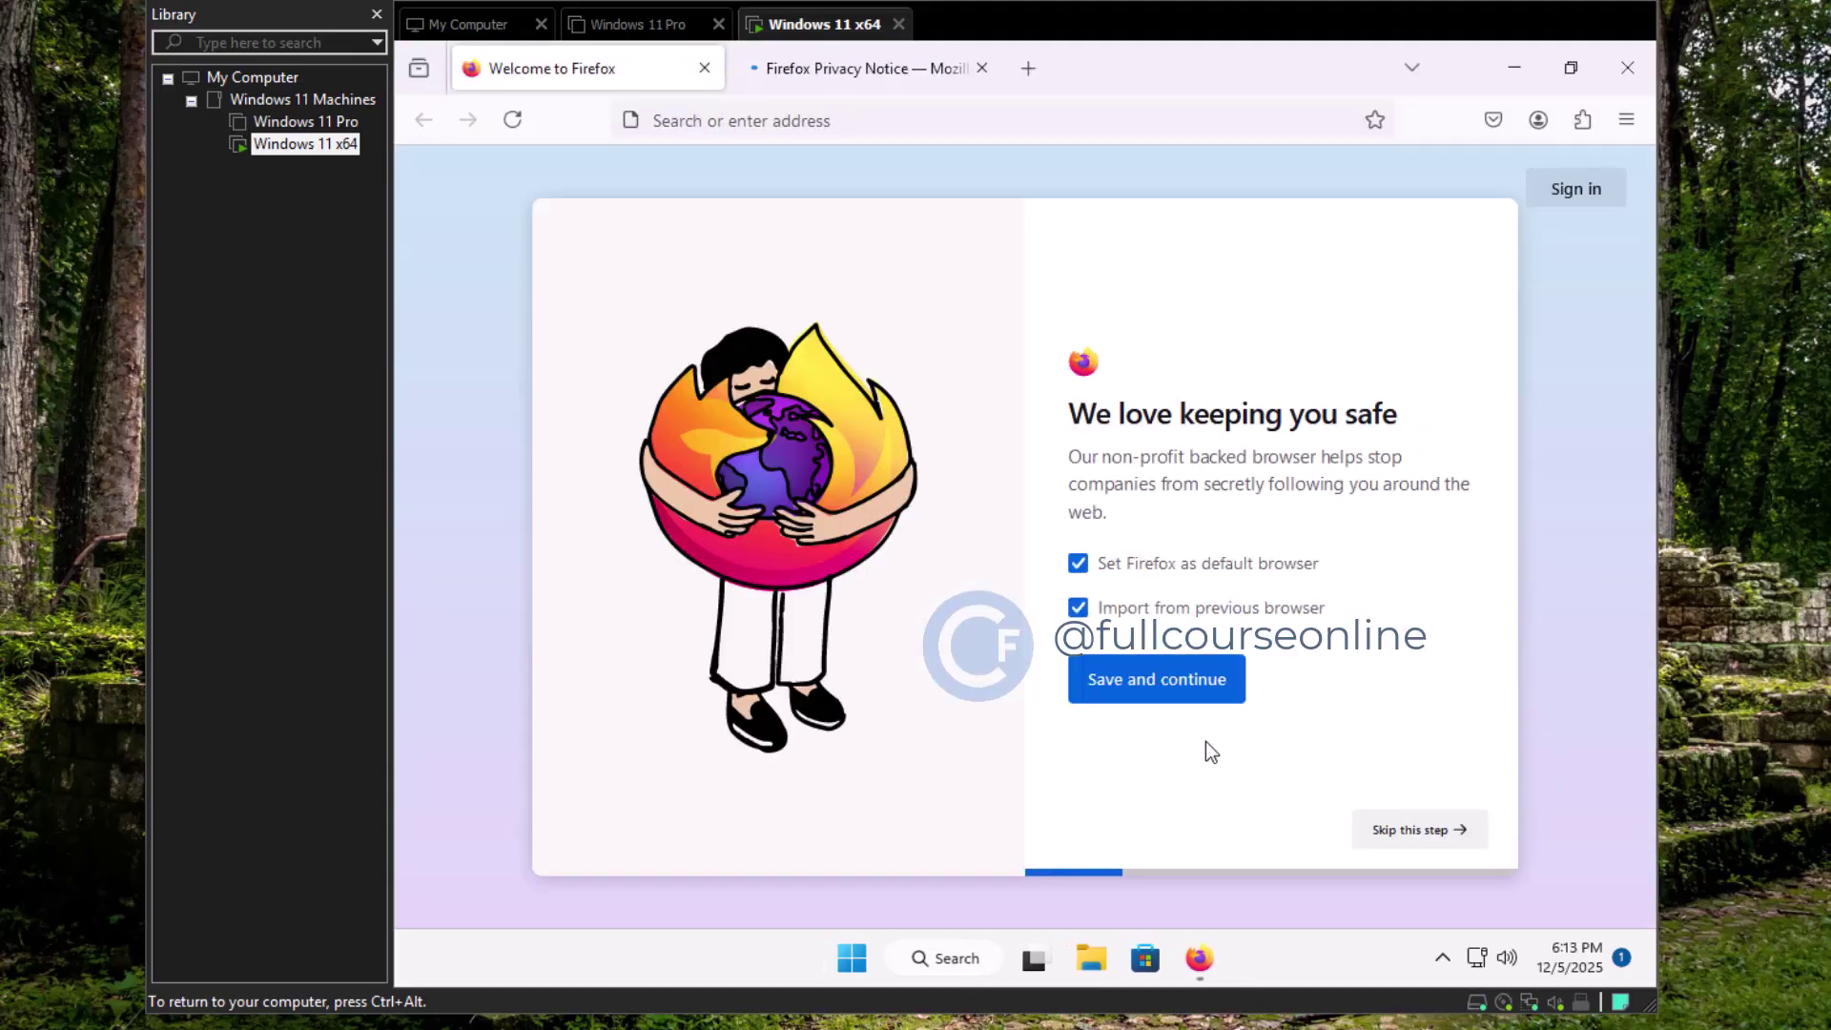
# Close the Firefox welcome window in the guest and take a snapshot named "After Firefox Installation 06-12-2025"
pyautogui.click(1628, 68)
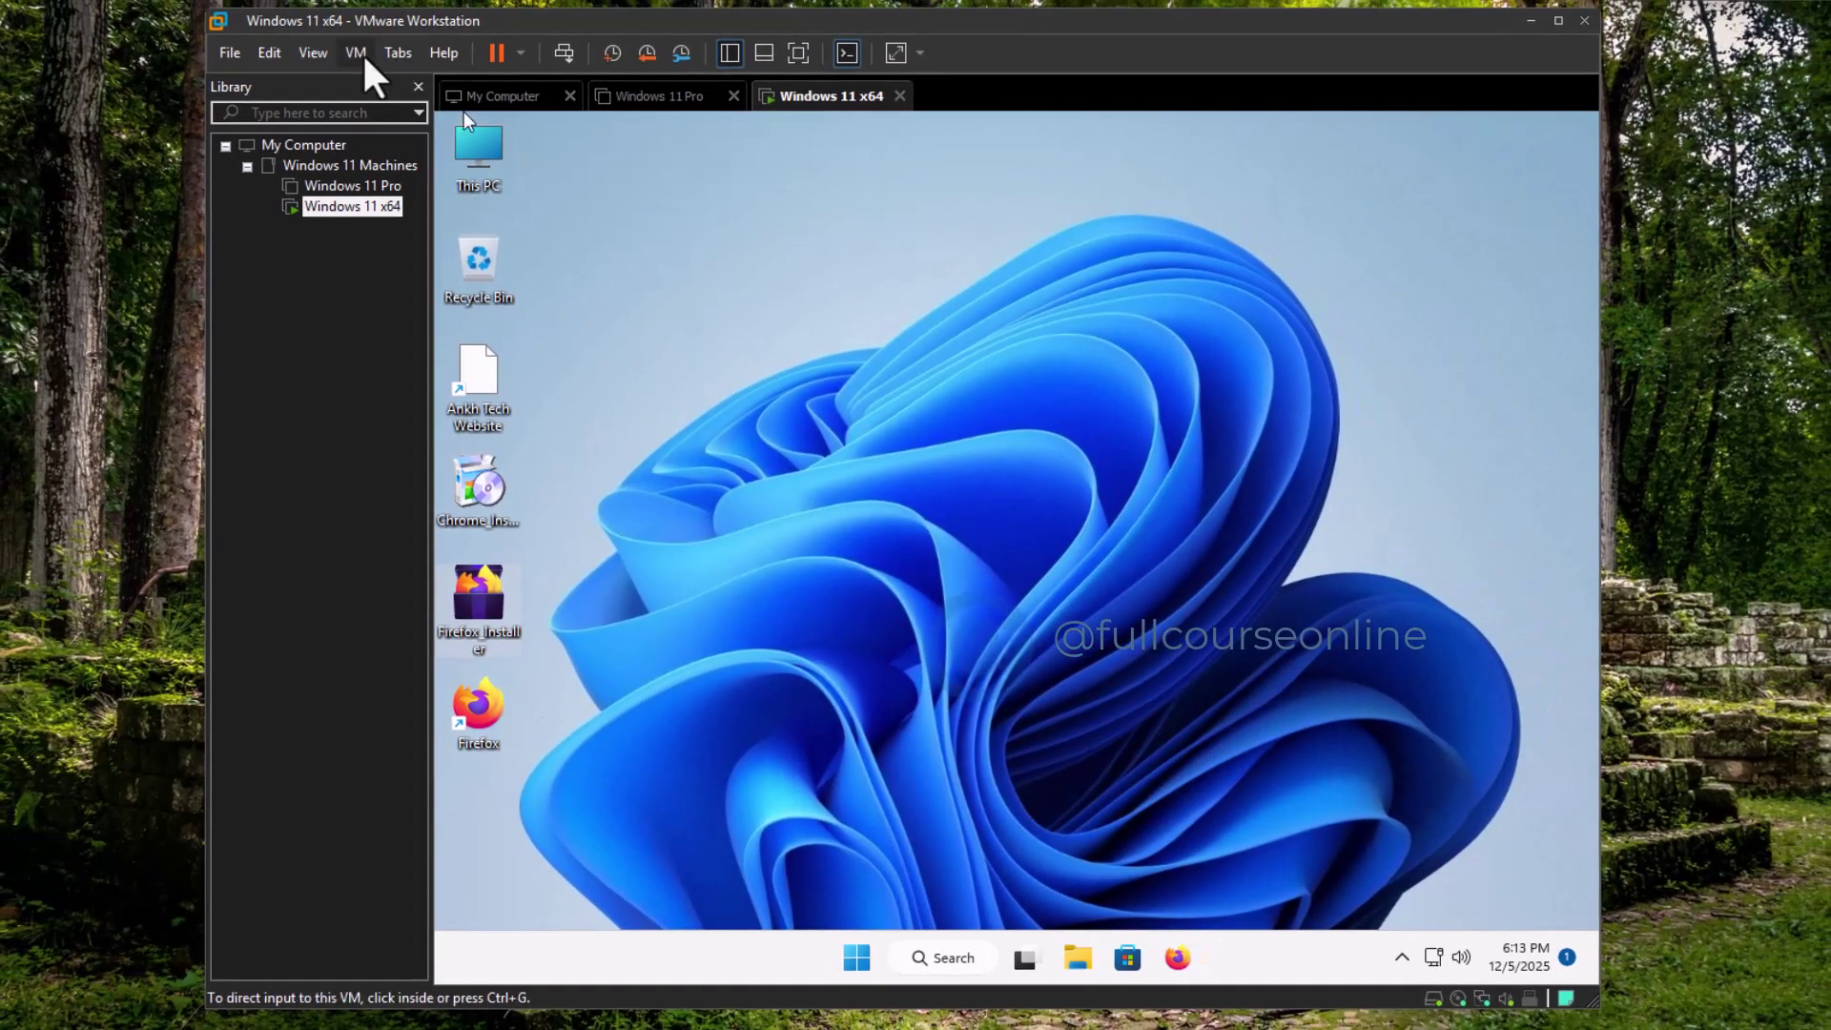
pyautogui.click(356, 52)
pyautogui.moveTo(381, 229)
pyautogui.click(760, 229)
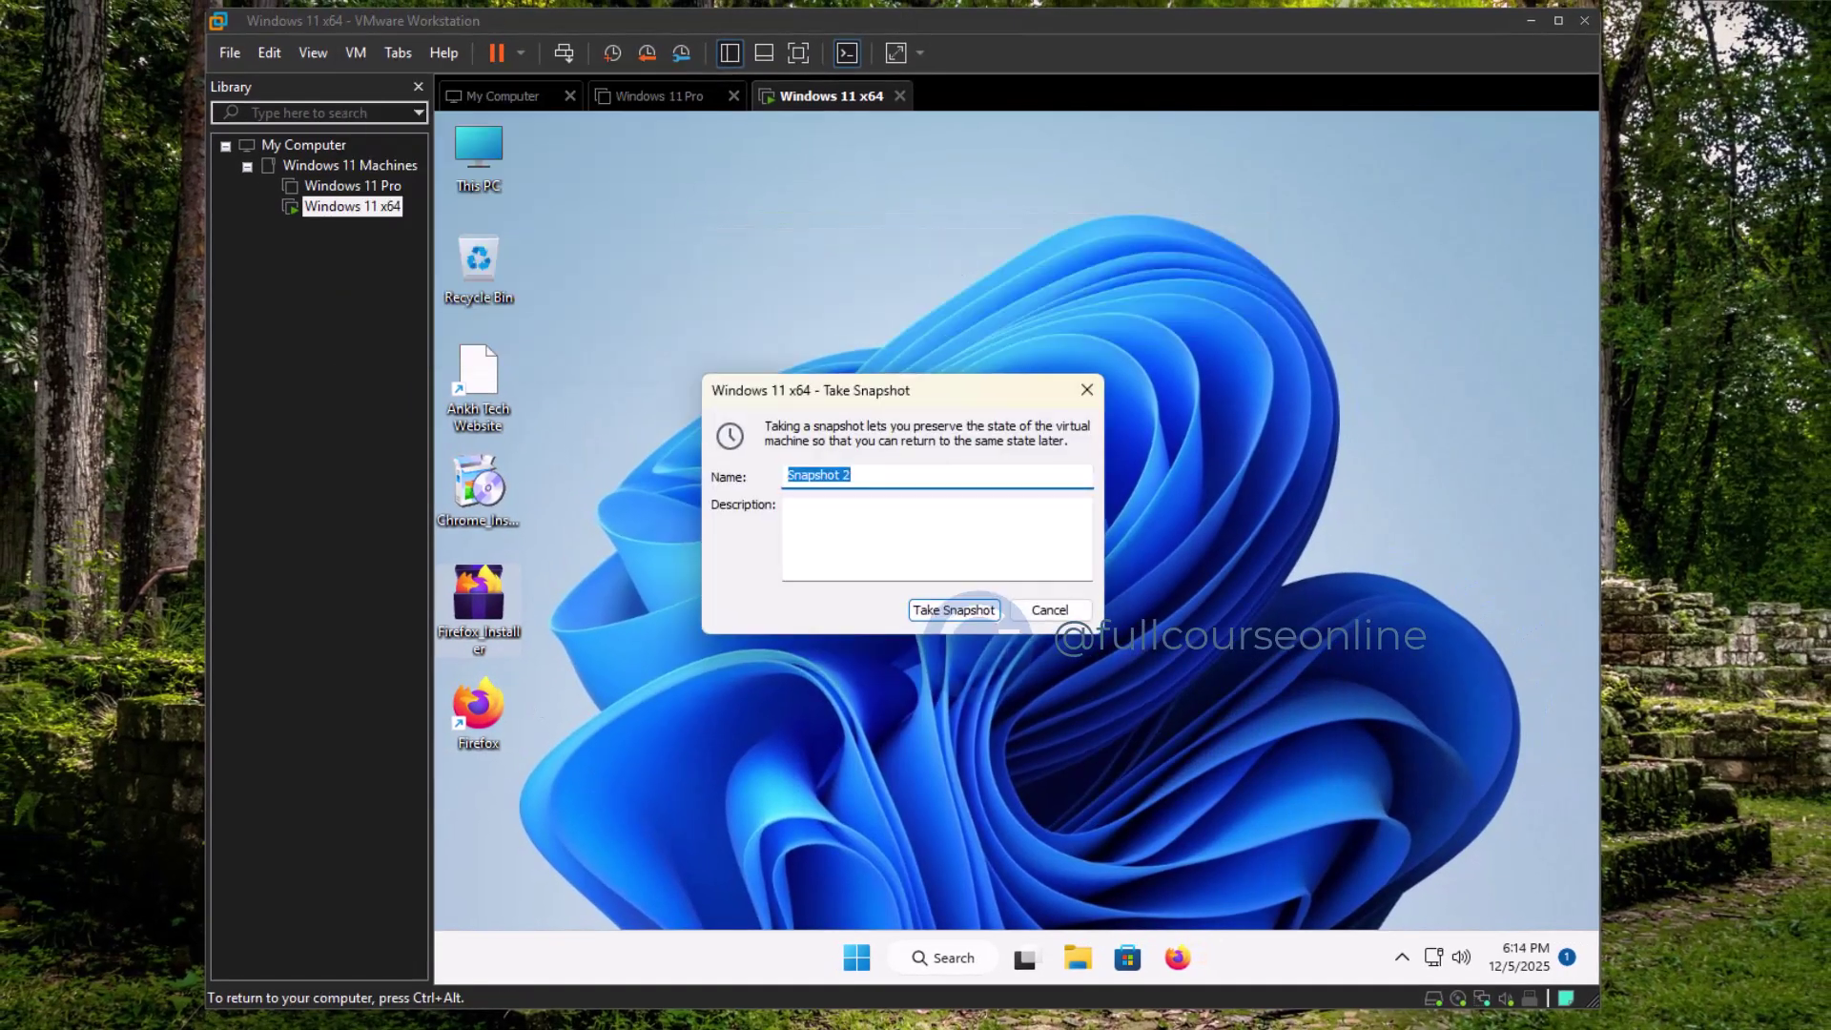
pyautogui.write('After Firefox Installation')
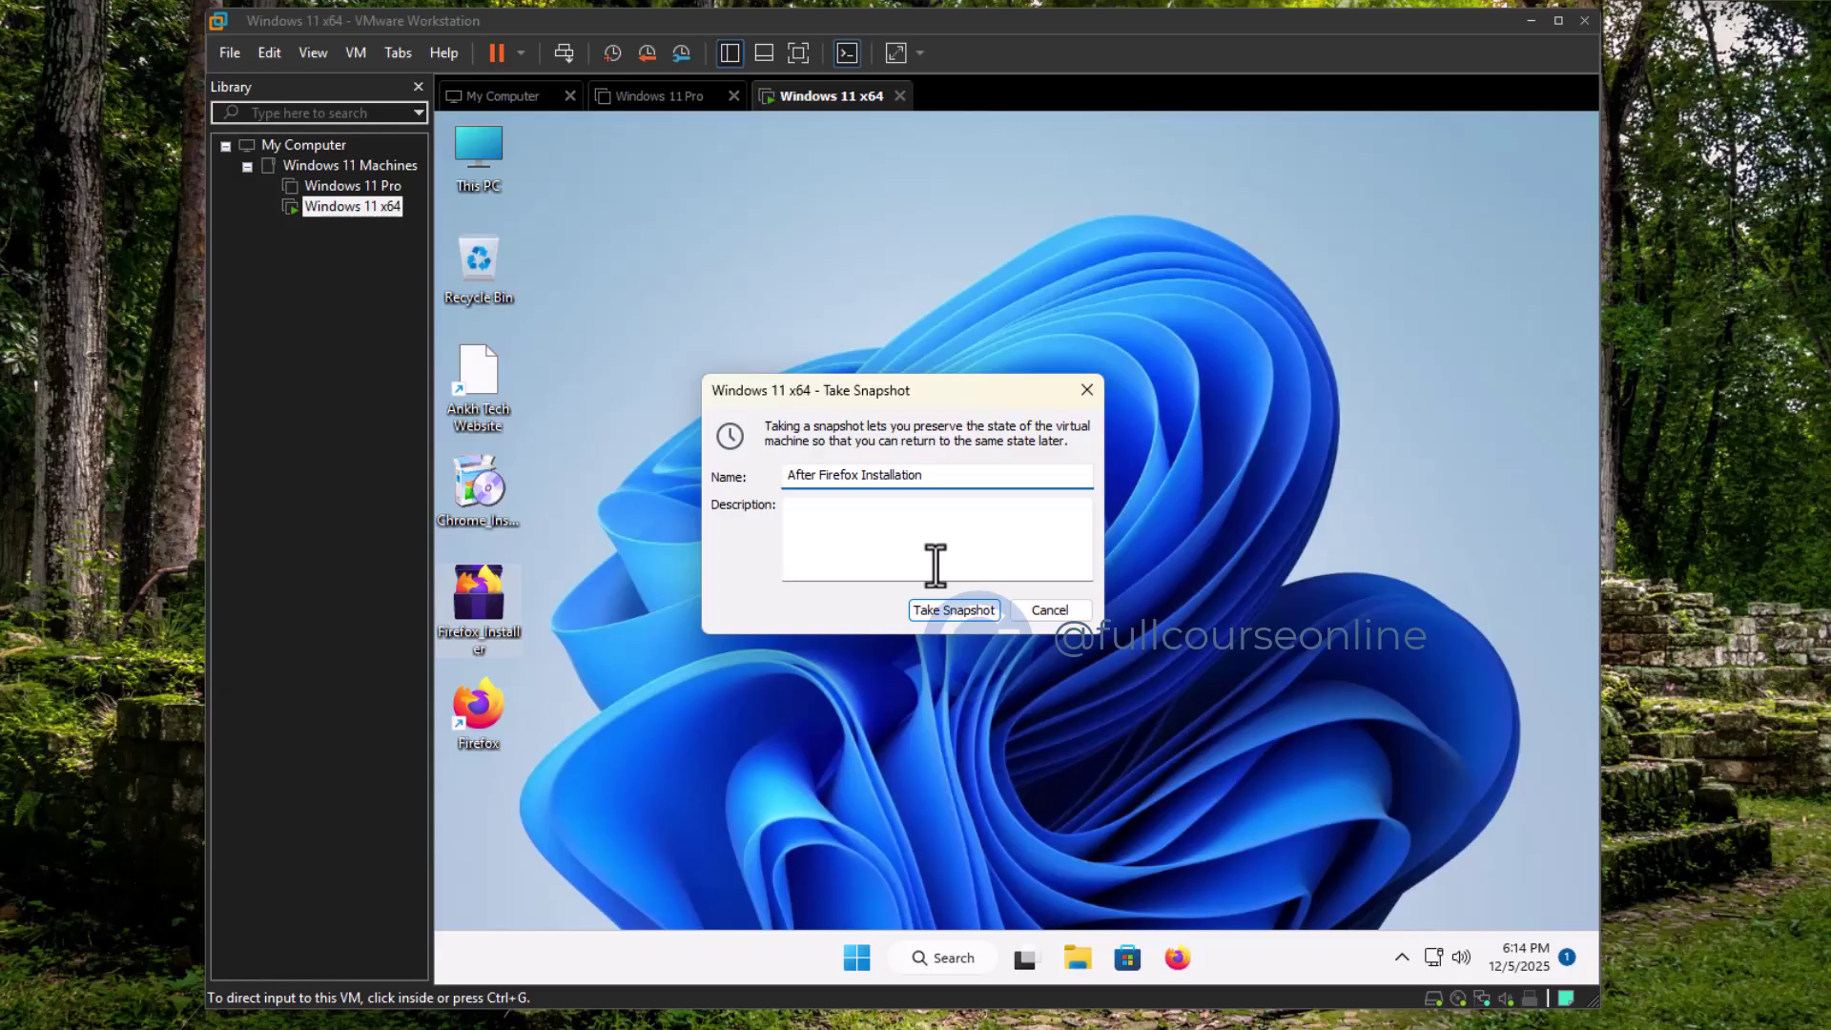
pyautogui.write(' 06-12-2025')
pyautogui.click(975, 609)
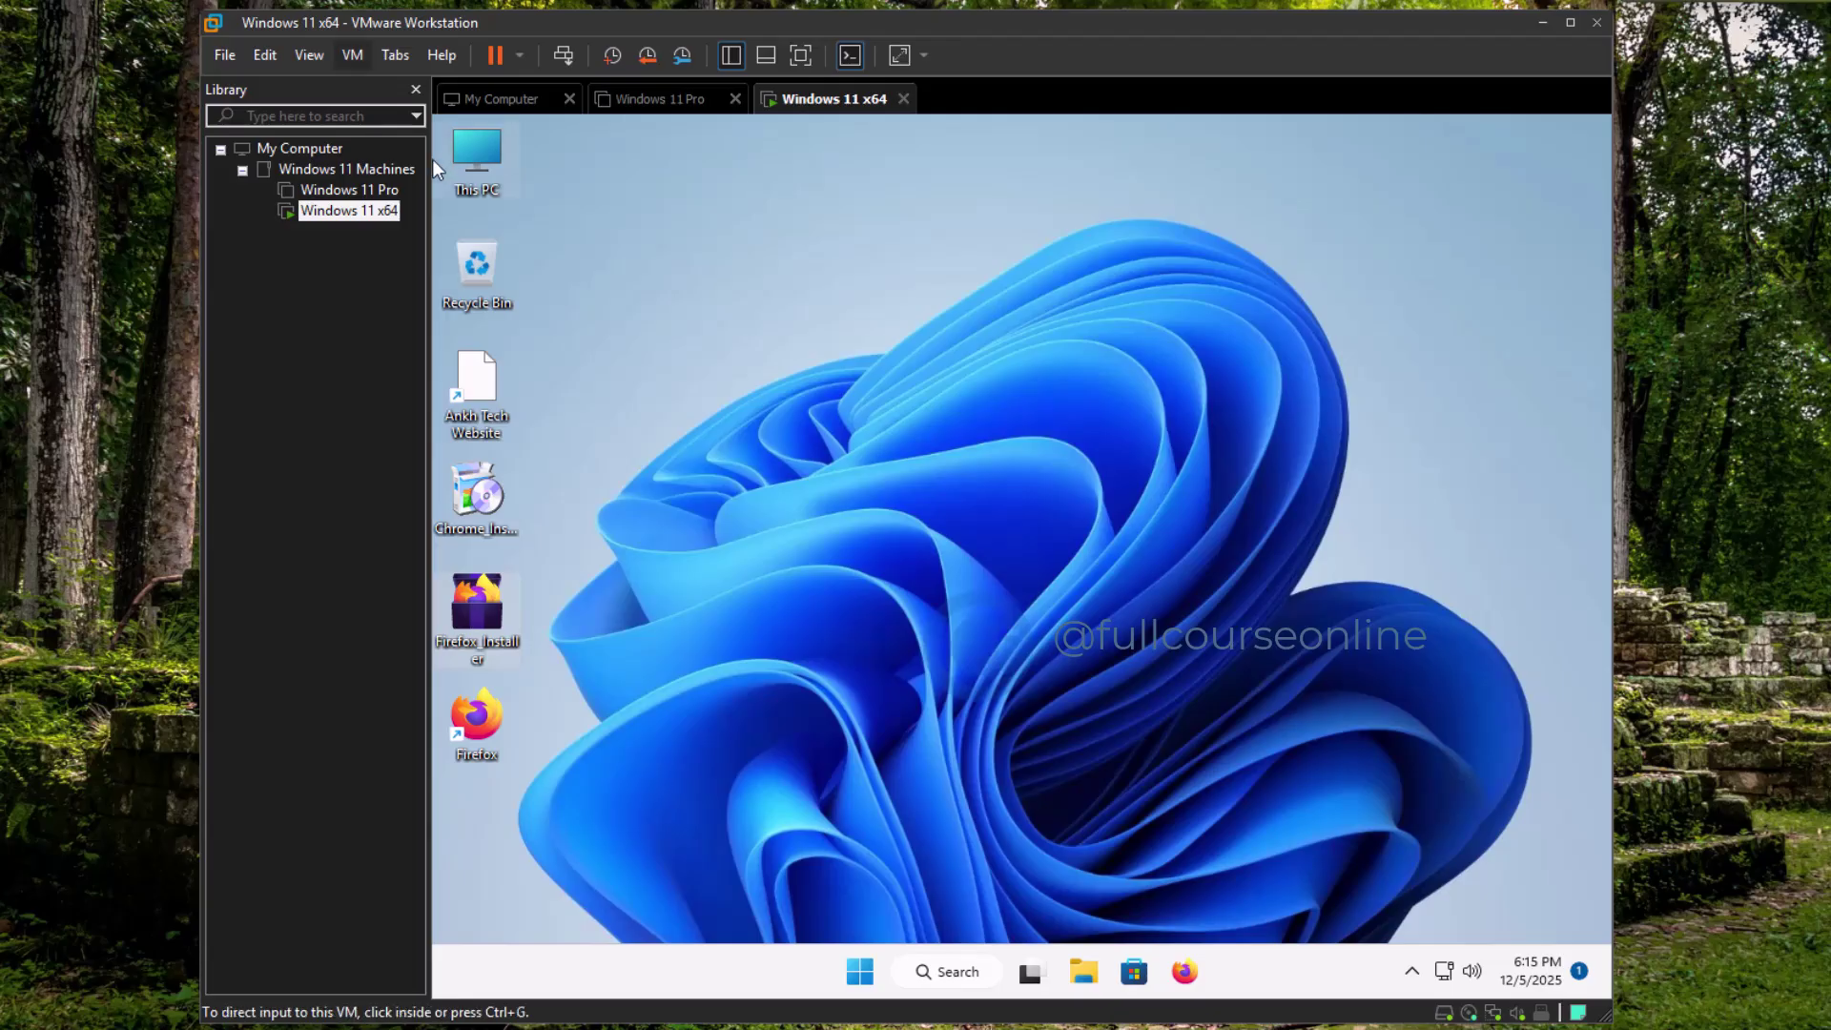
# Revert the Windows 11 x64 machine to the snapshot "Before Installation of Firefox 06-12-2025"
pyautogui.click(354, 53)
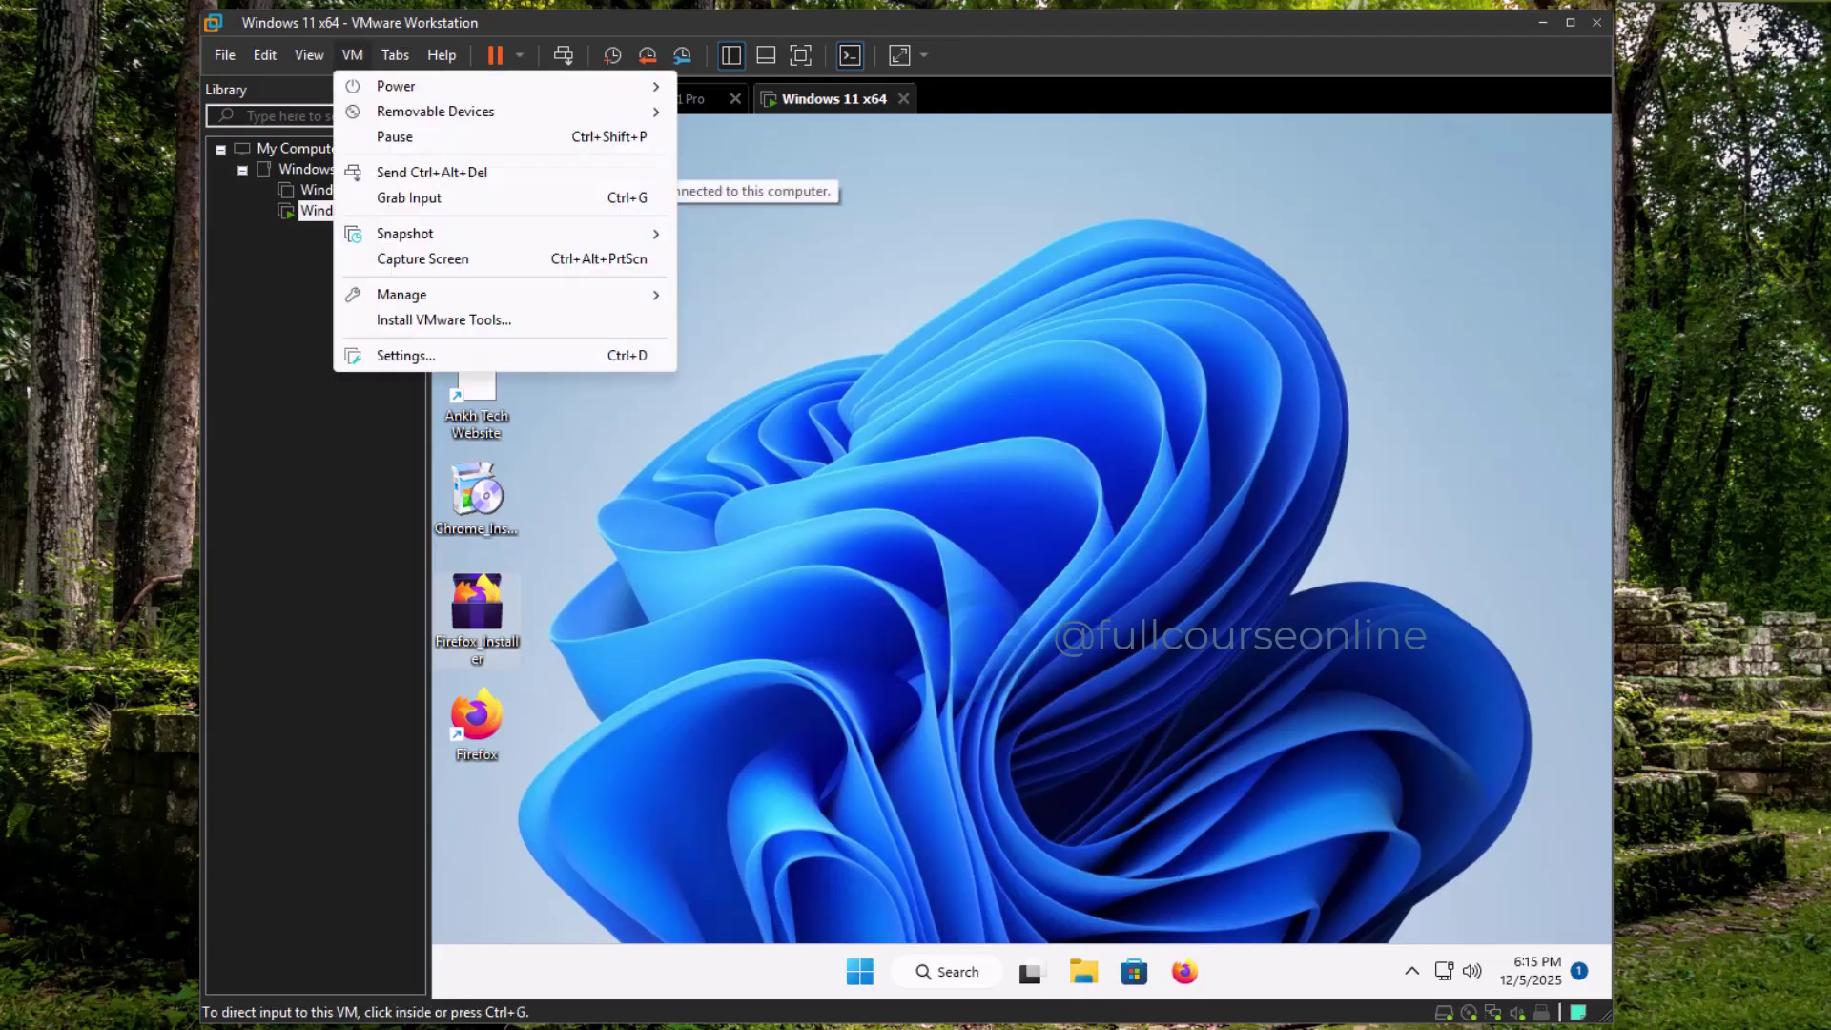
pyautogui.moveTo(405, 234)
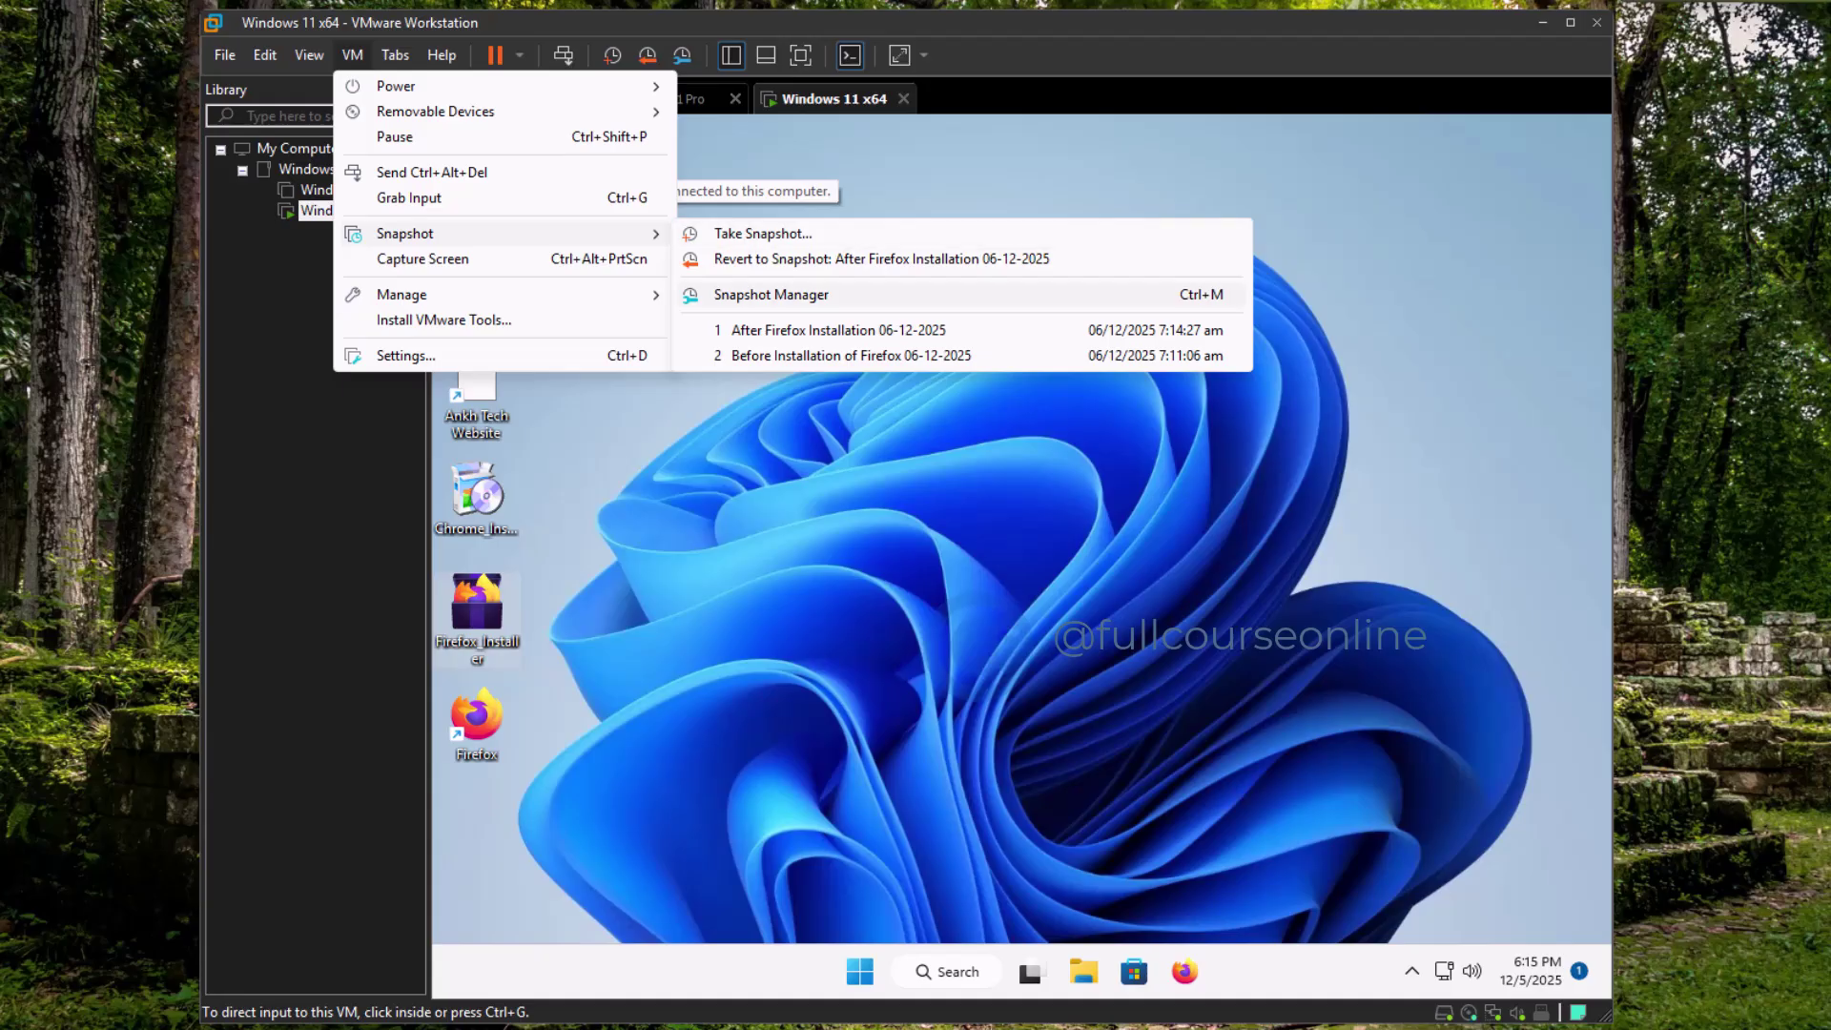
pyautogui.click(868, 355)
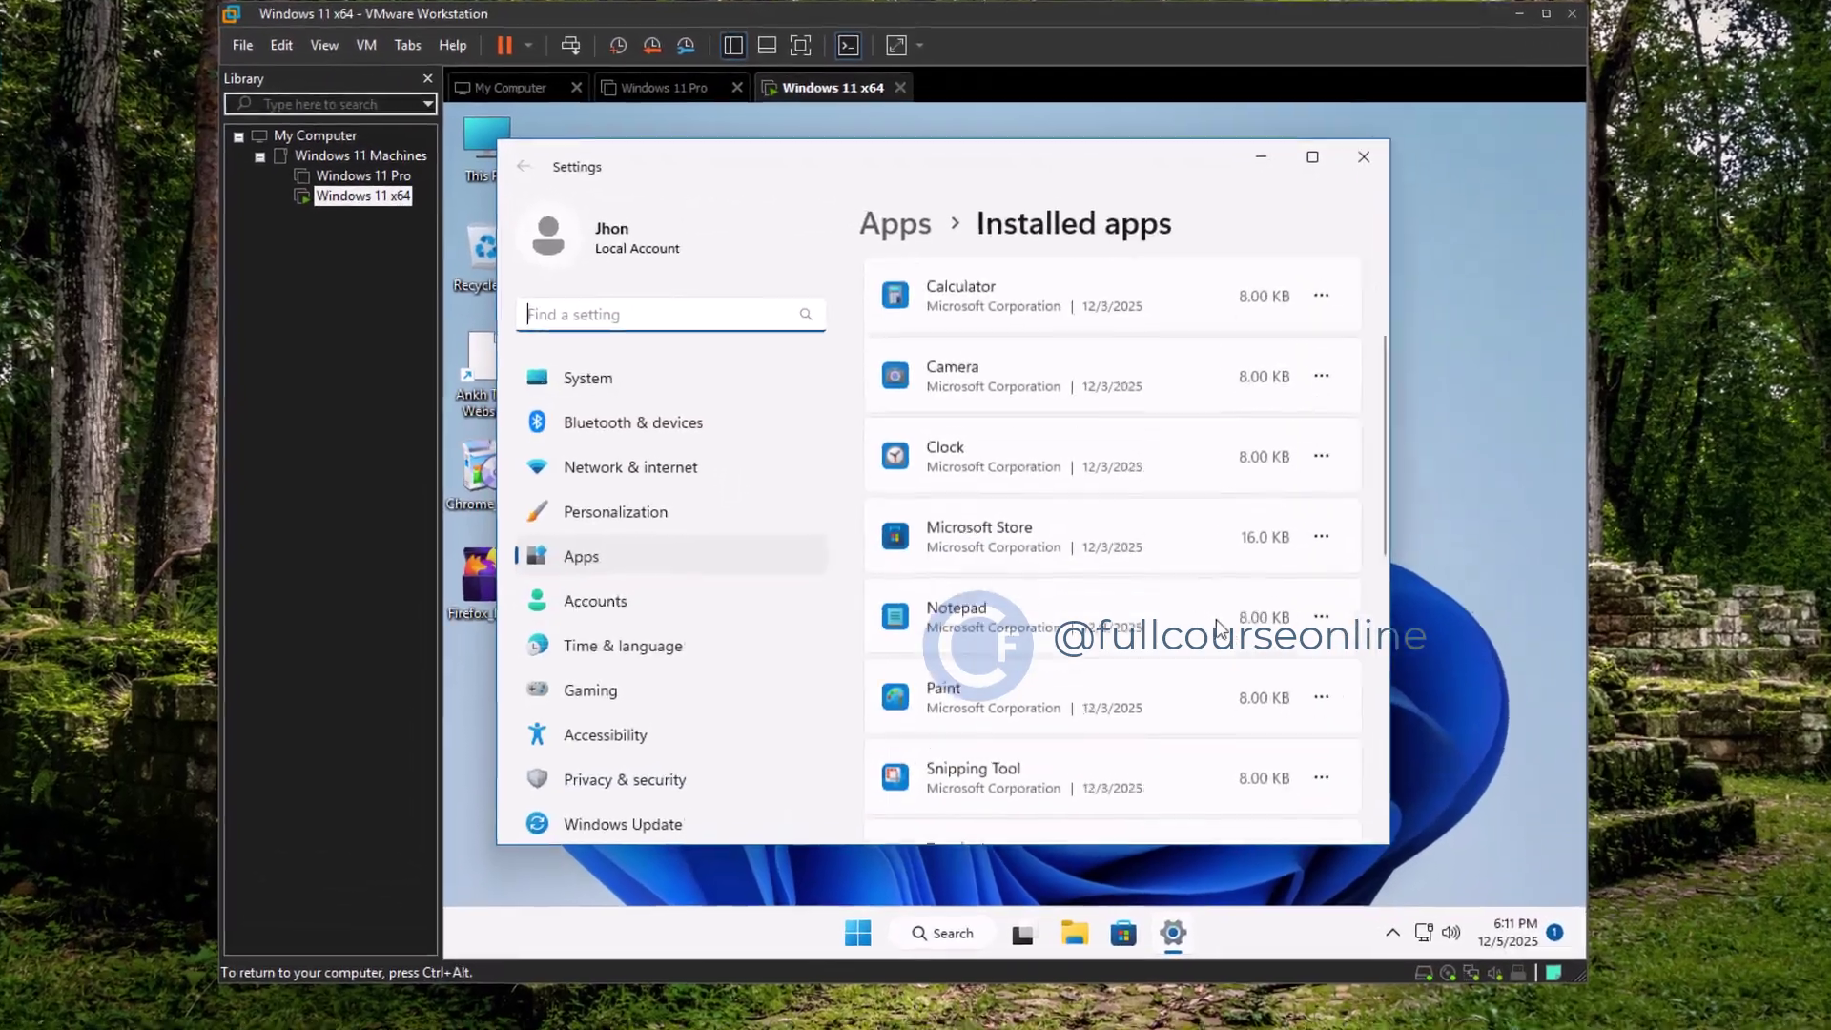
# Look through the guest's installed apps to verify the reverted state and close Settings
pyautogui.scroll(-1, 1067, 543)
pyautogui.click(1251, 190)
pyautogui.scroll(3, 1290, 620)
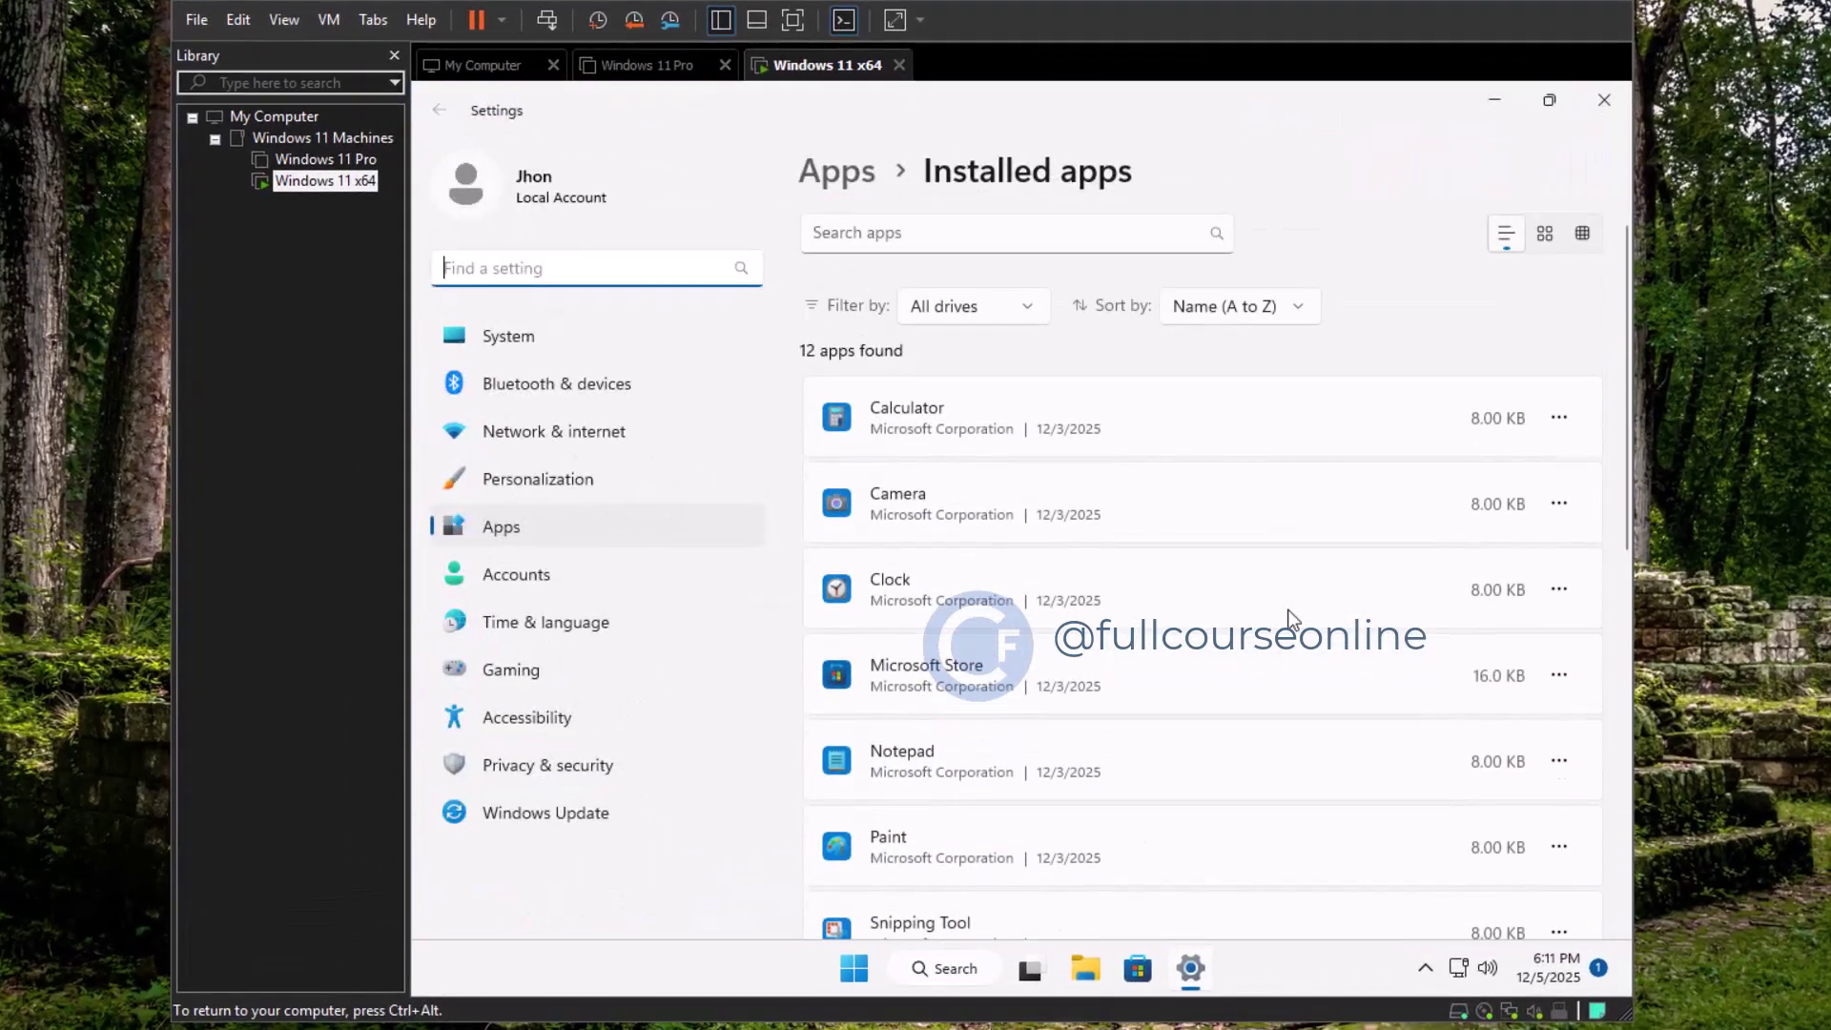
pyautogui.click(1595, 90)
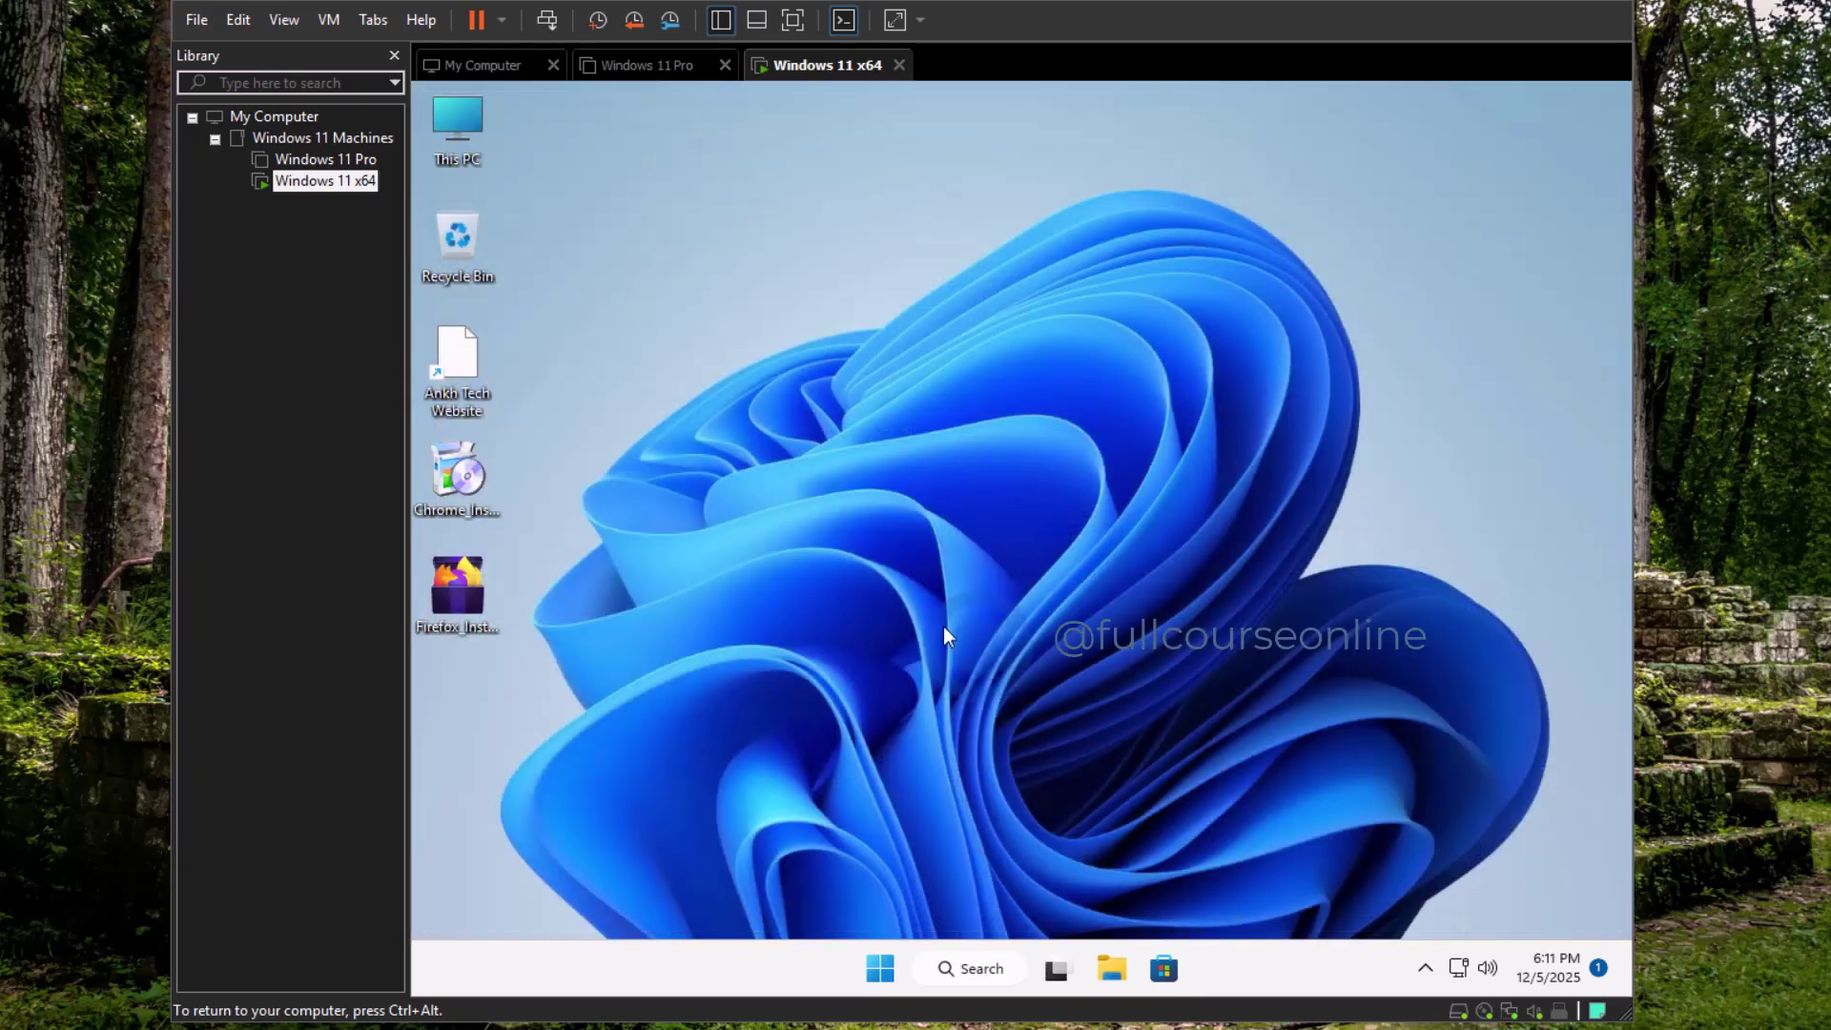
# Delete the snapshot "Before Installation of Firefox 06-12-2025" in the Snapshot Manager and close the manager
pyautogui.click(328, 19)
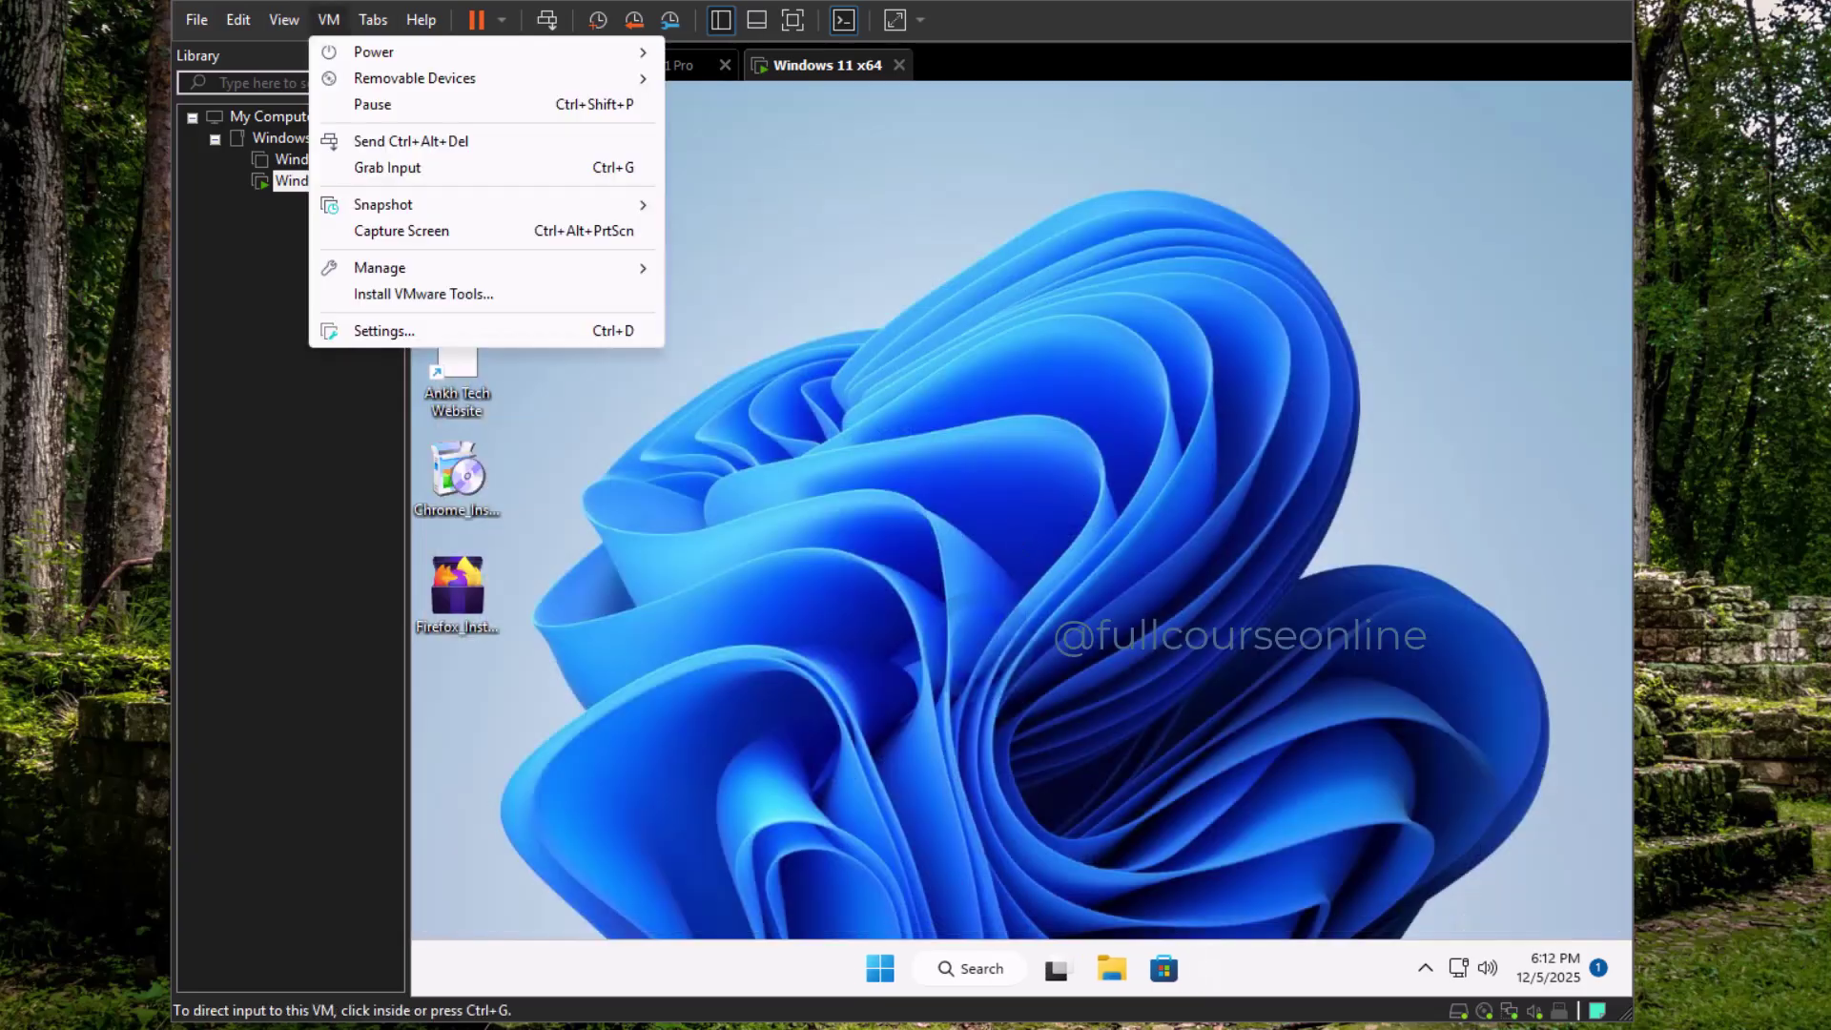
pyautogui.moveTo(409, 204)
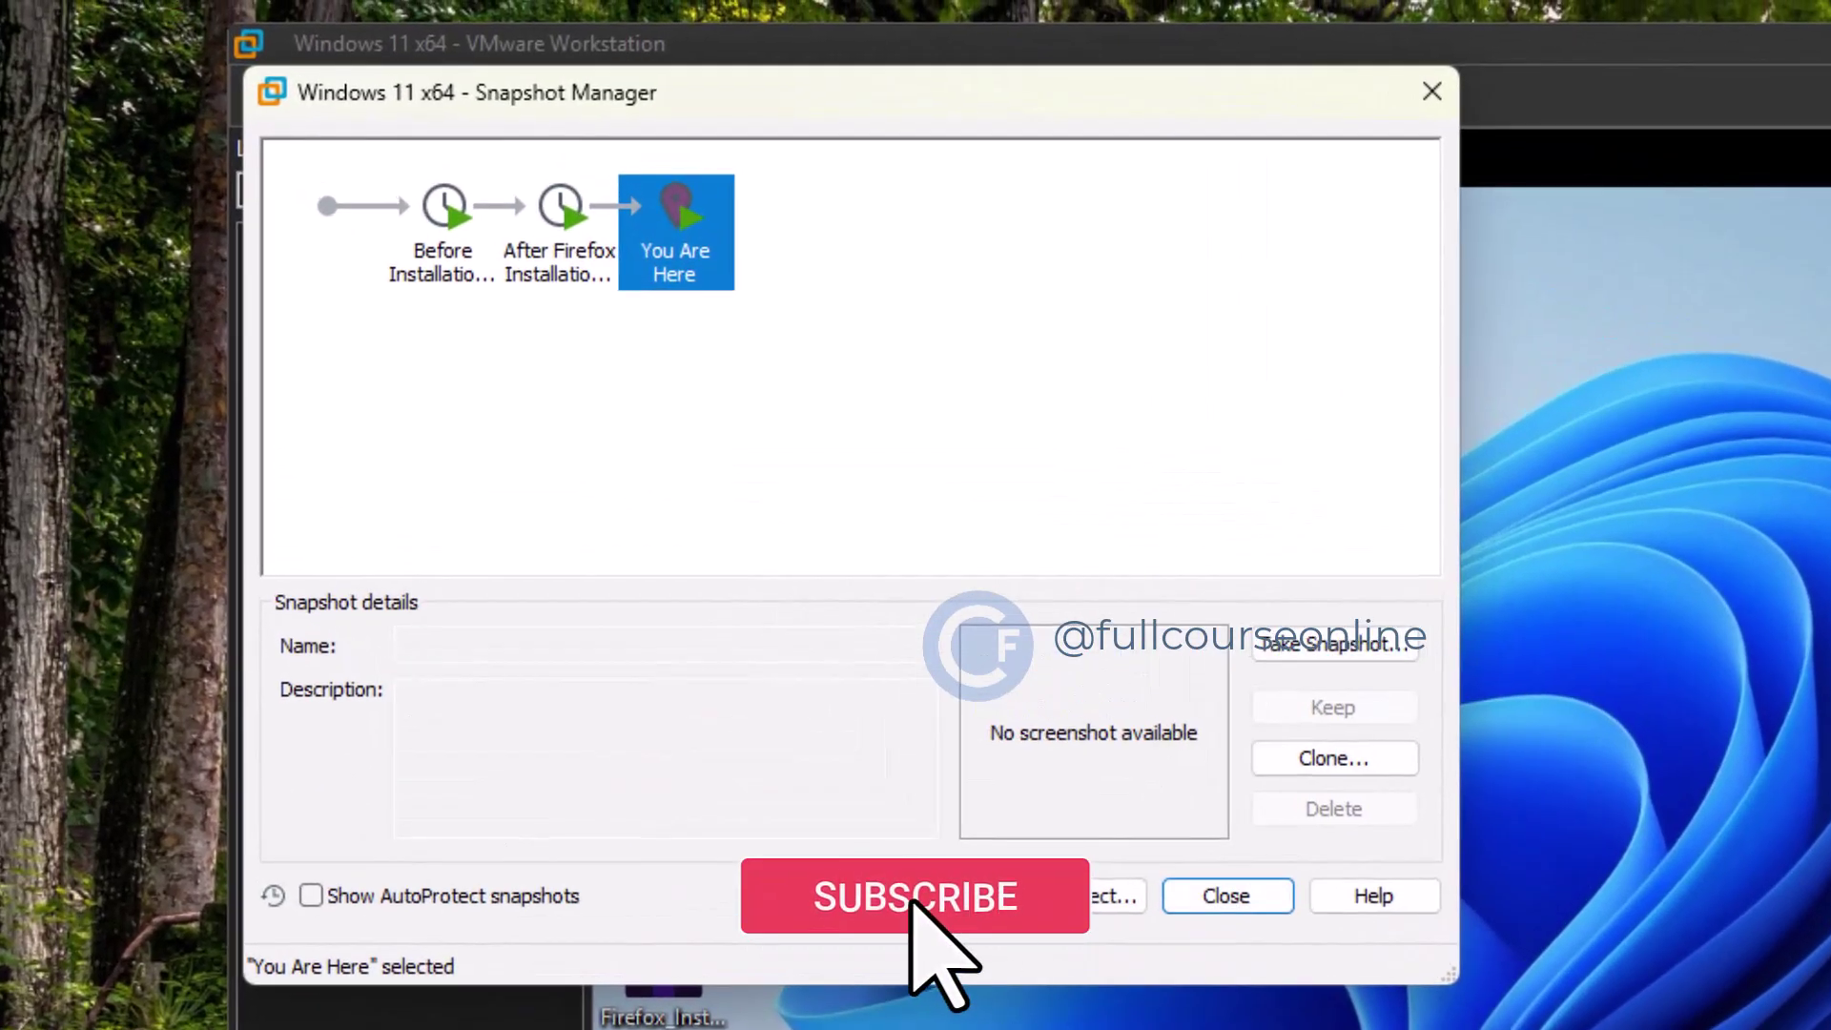
pyautogui.click(443, 232)
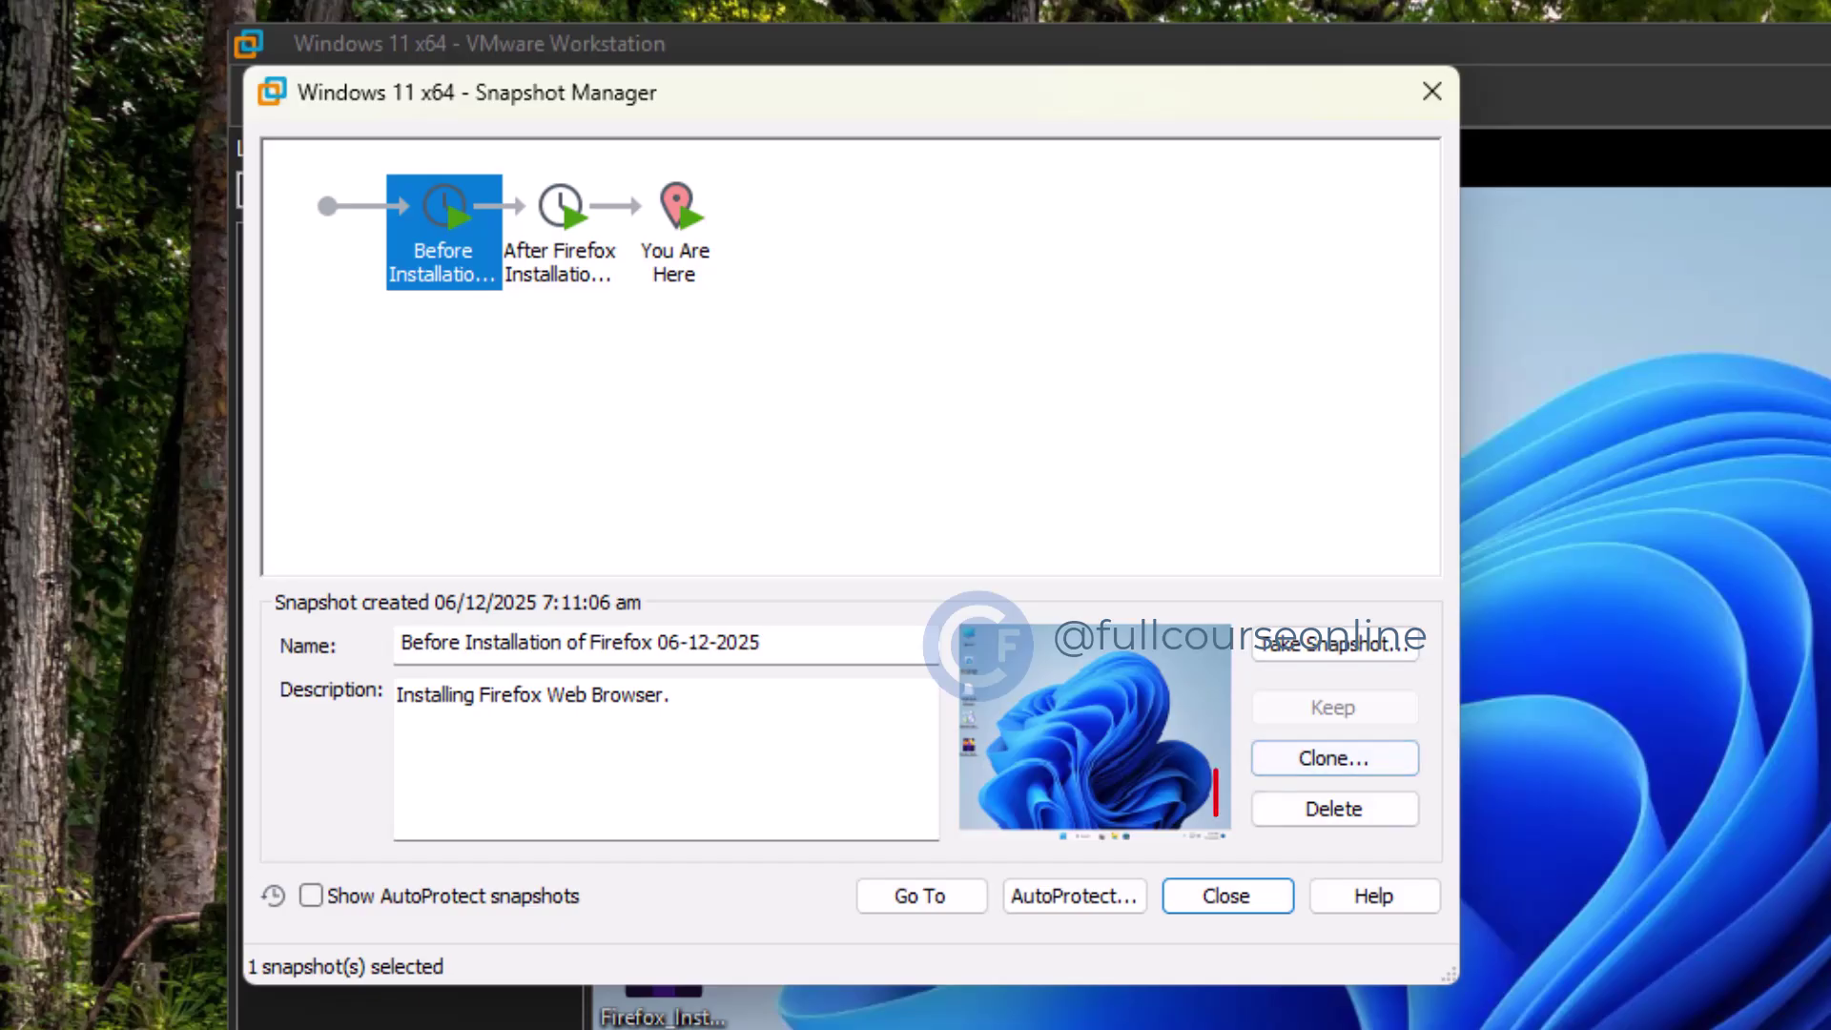
pyautogui.click(1334, 809)
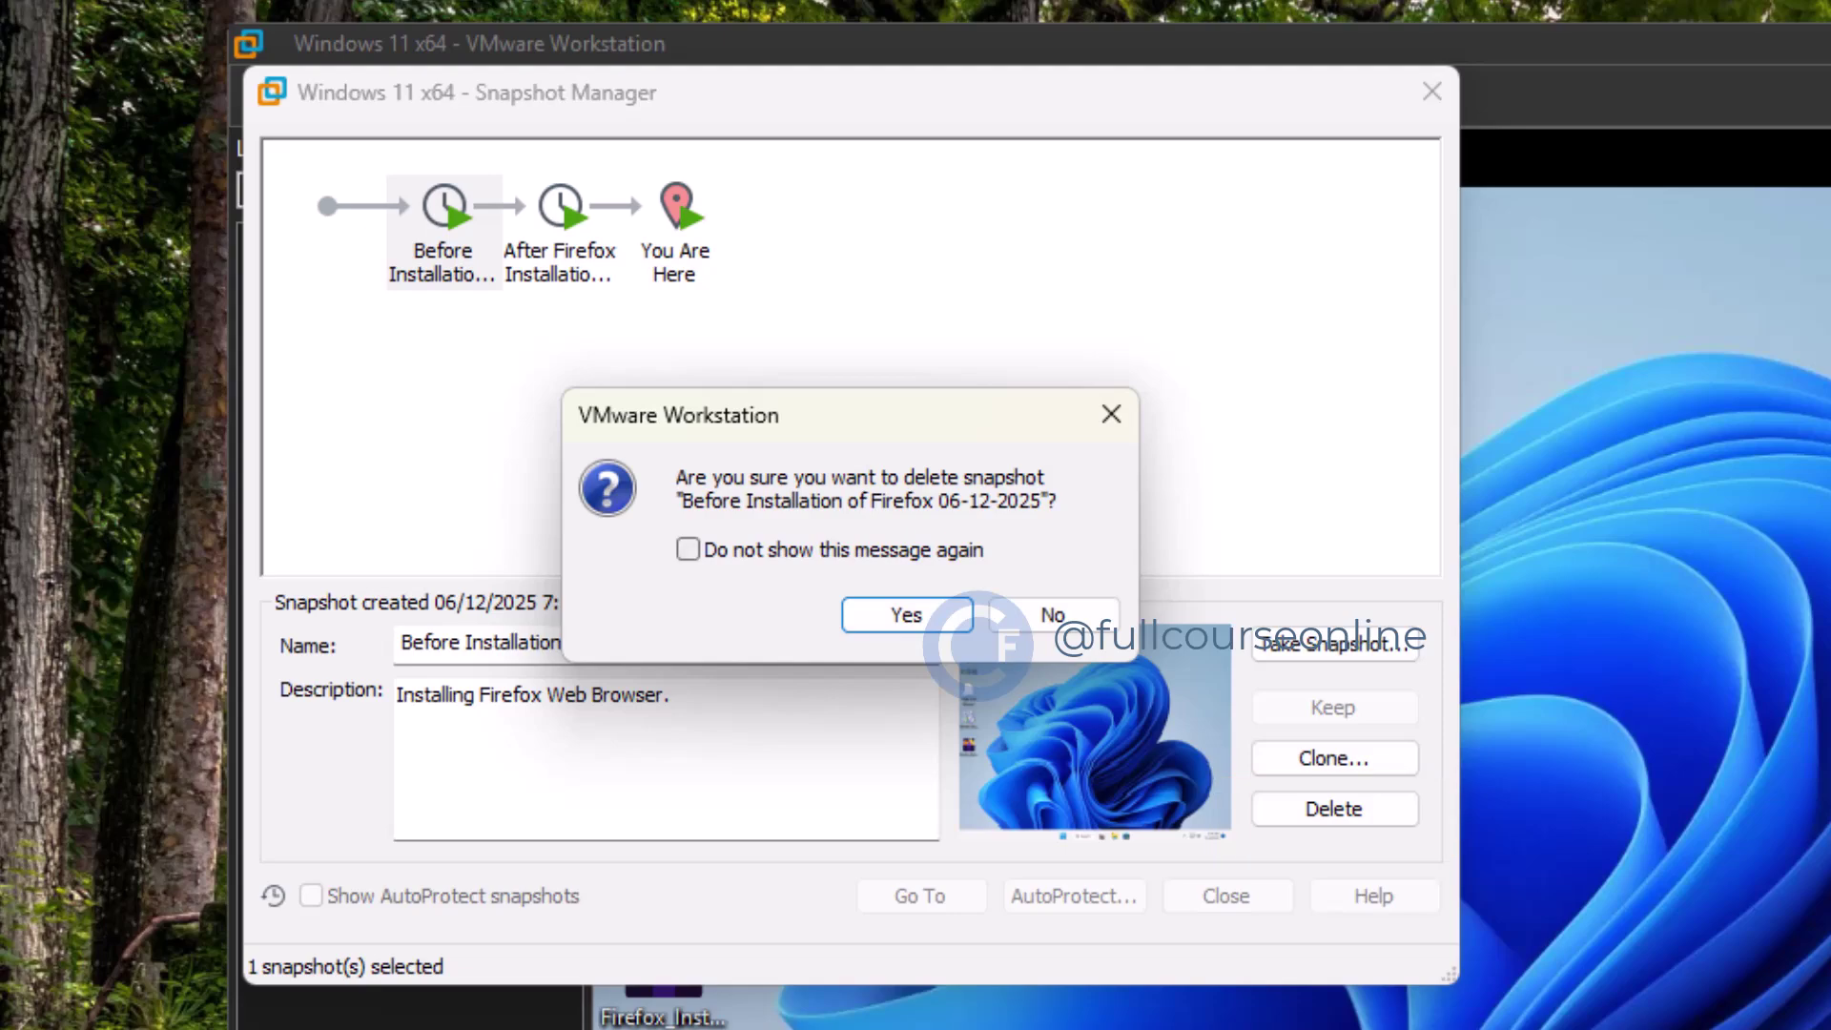
pyautogui.press('Return')
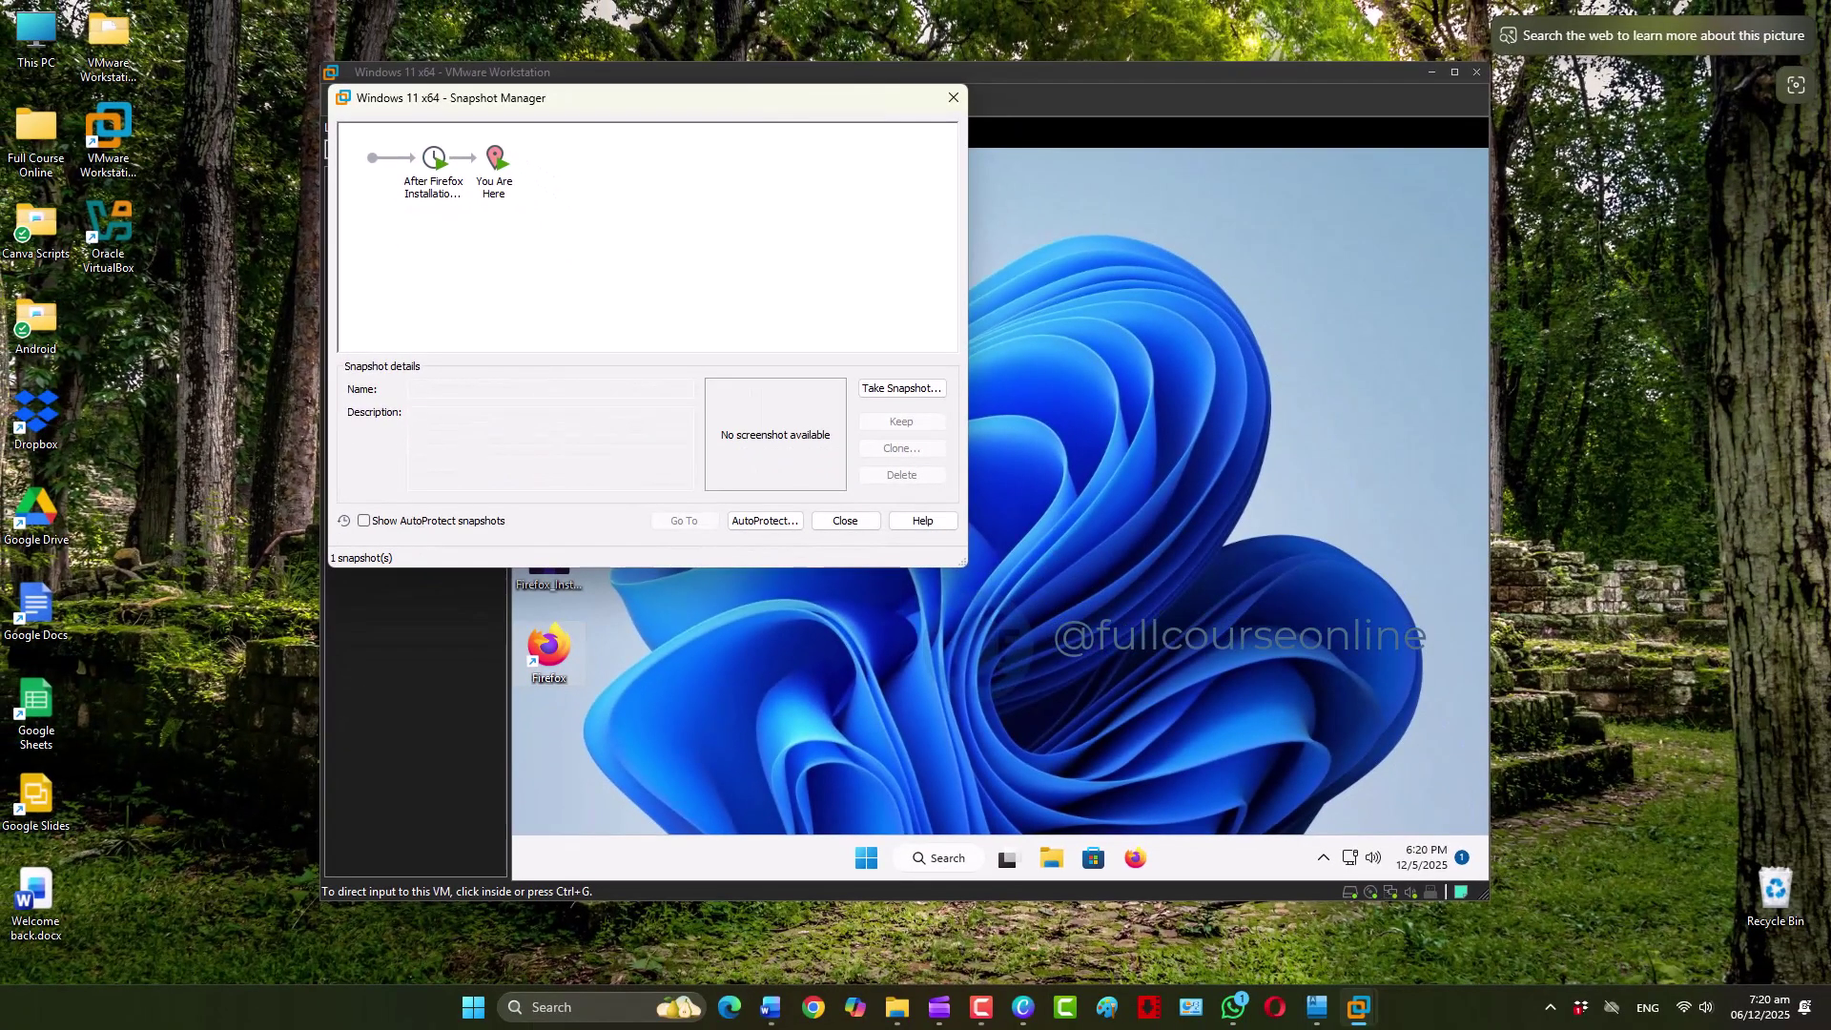
pyautogui.click(434, 170)
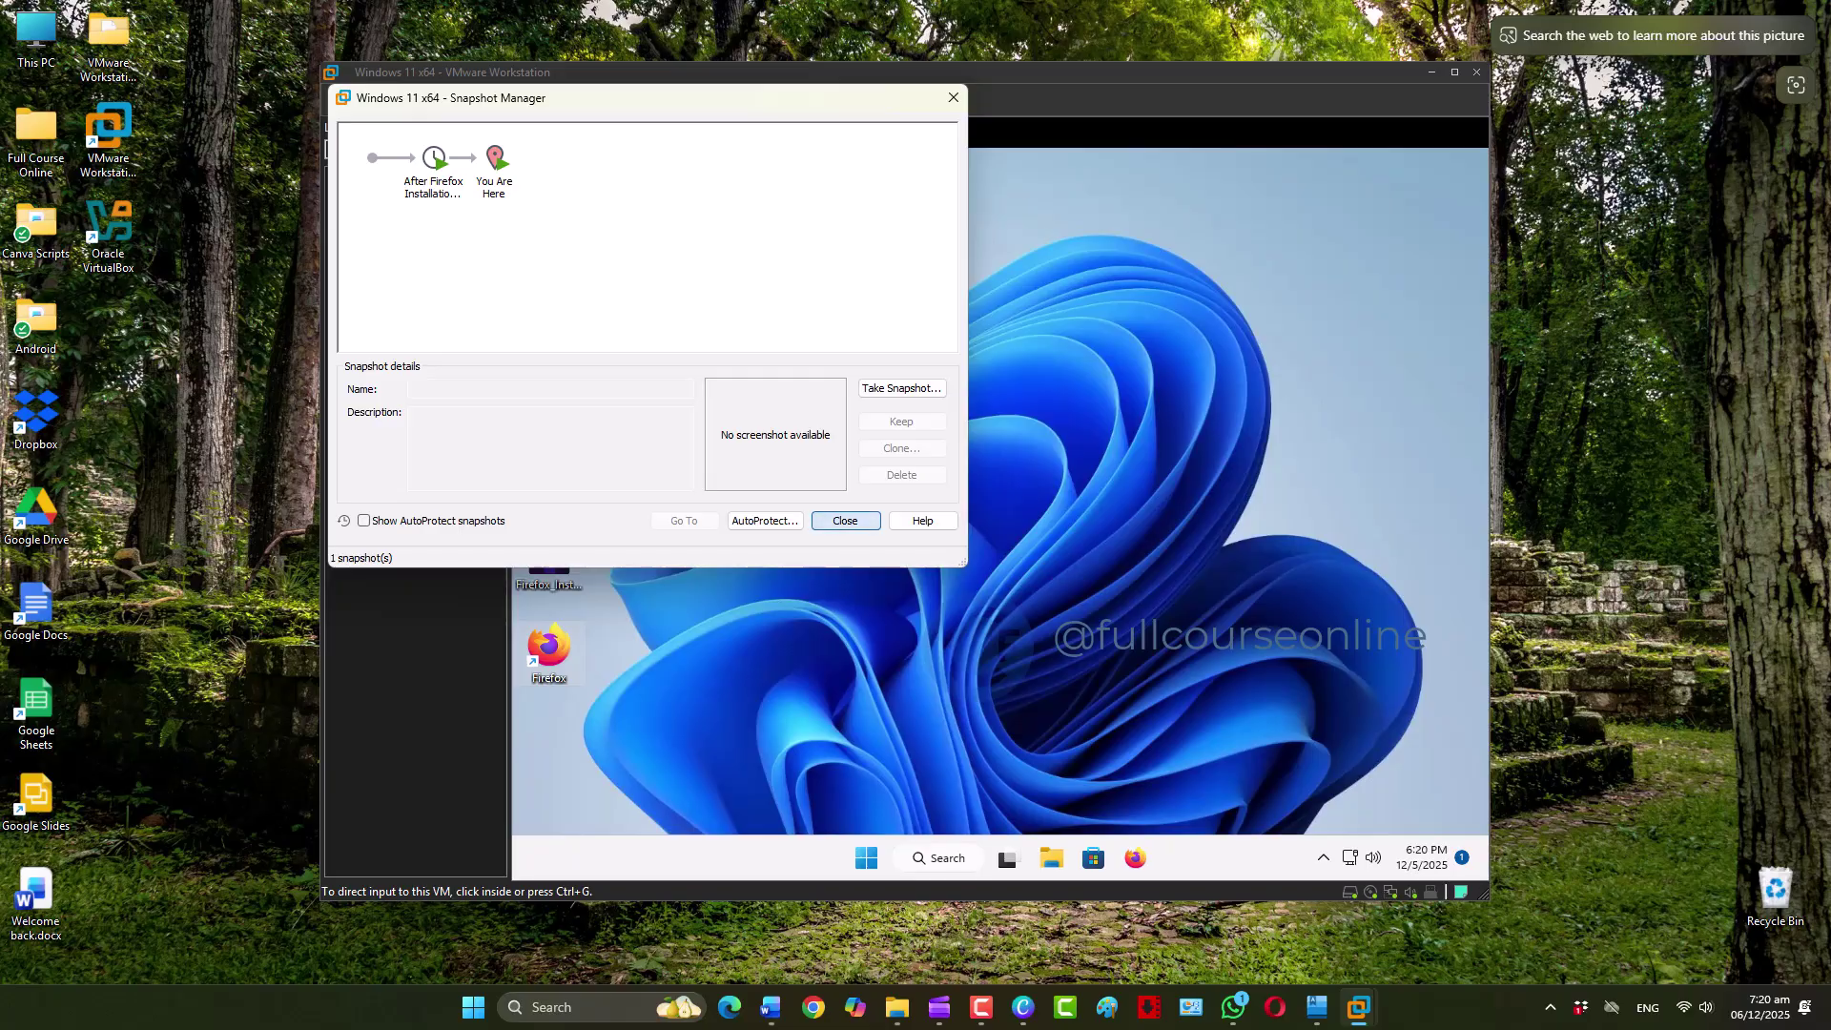
pyautogui.click(845, 520)
# Switch to File Explorer on the host and check the properties of the Virtual Machines folder in Documents
pyautogui.click(897, 1007)
pyautogui.click(81, 294)
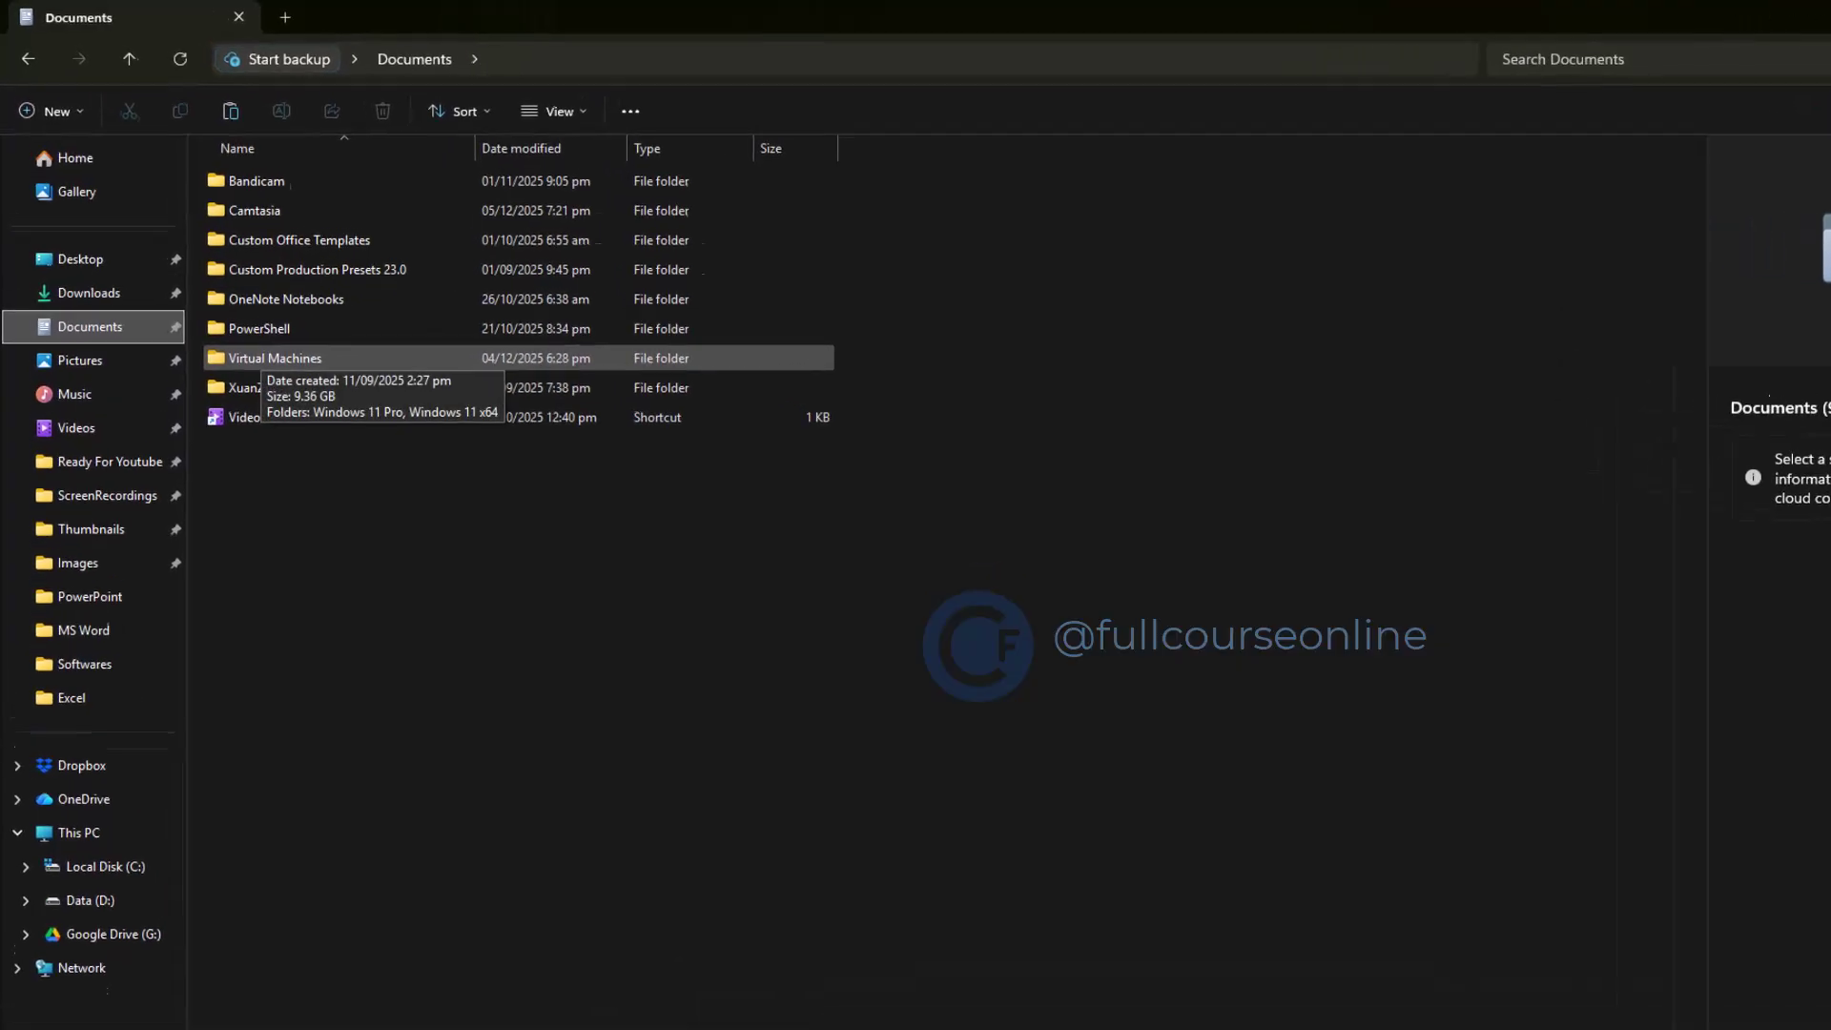
pyautogui.click(275, 357)
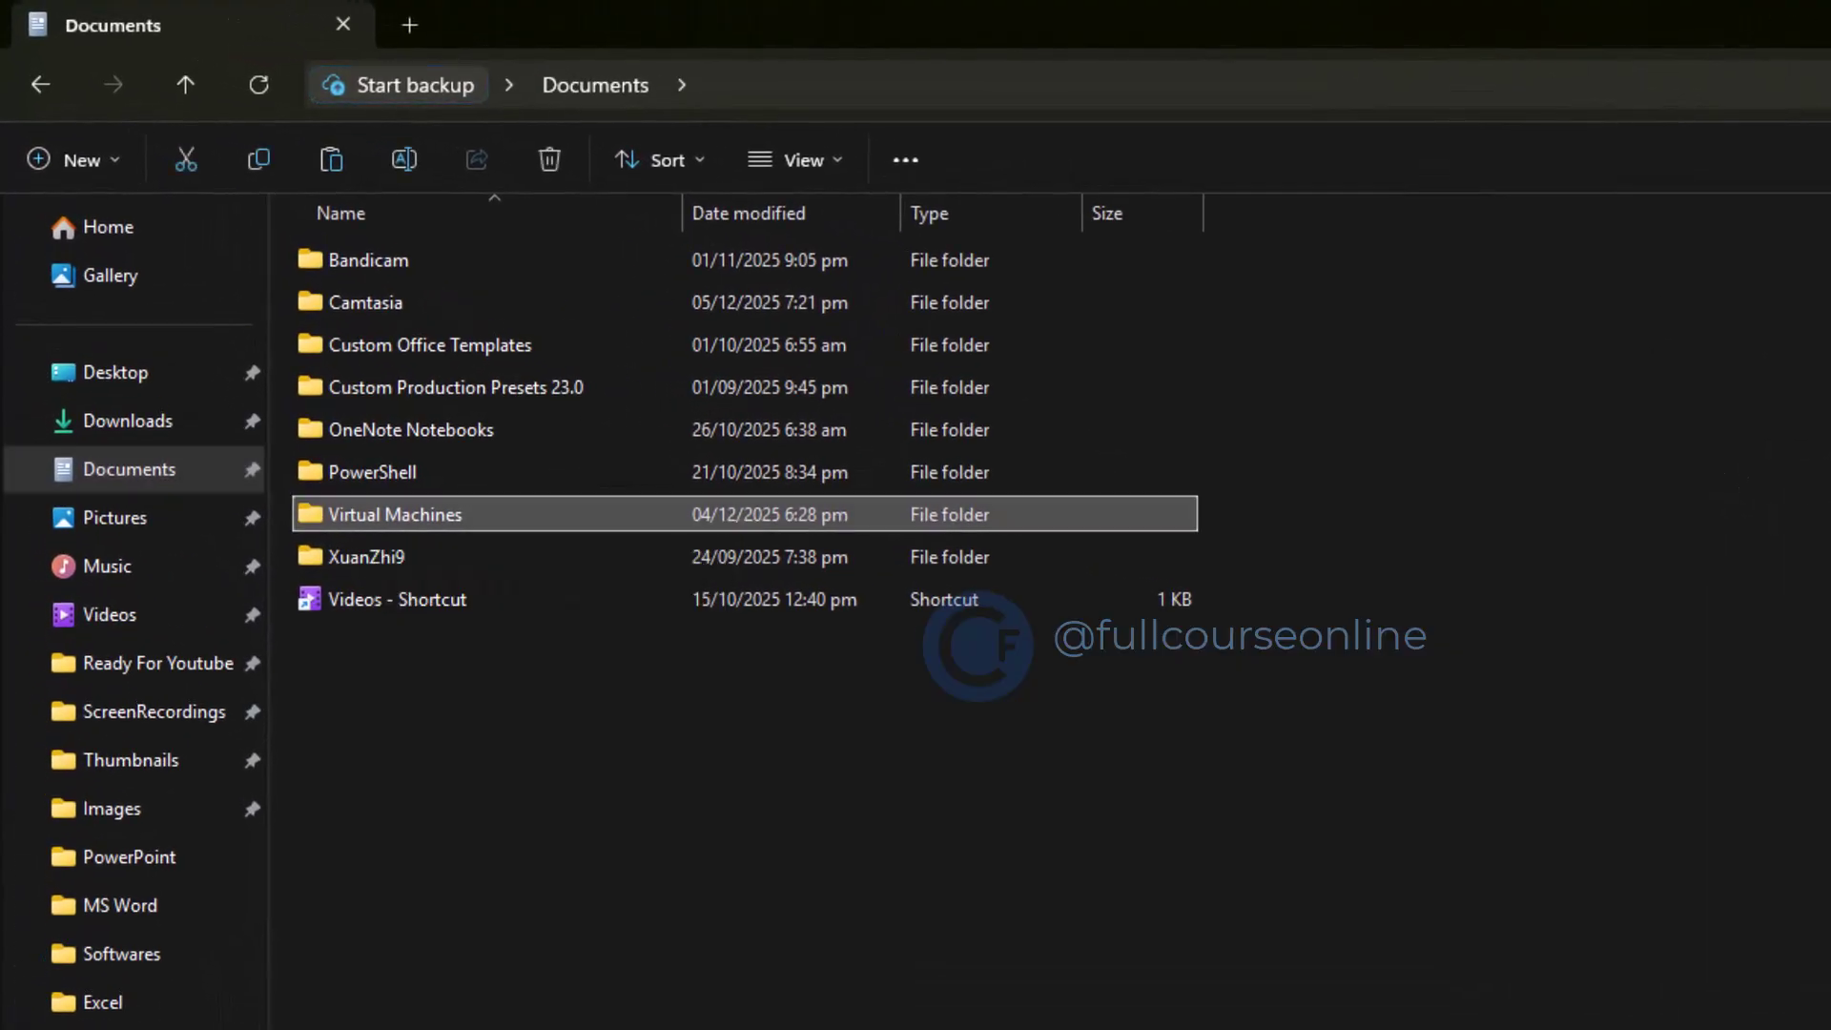
pyautogui.rightClick(391, 514)
pyautogui.click(429, 961)
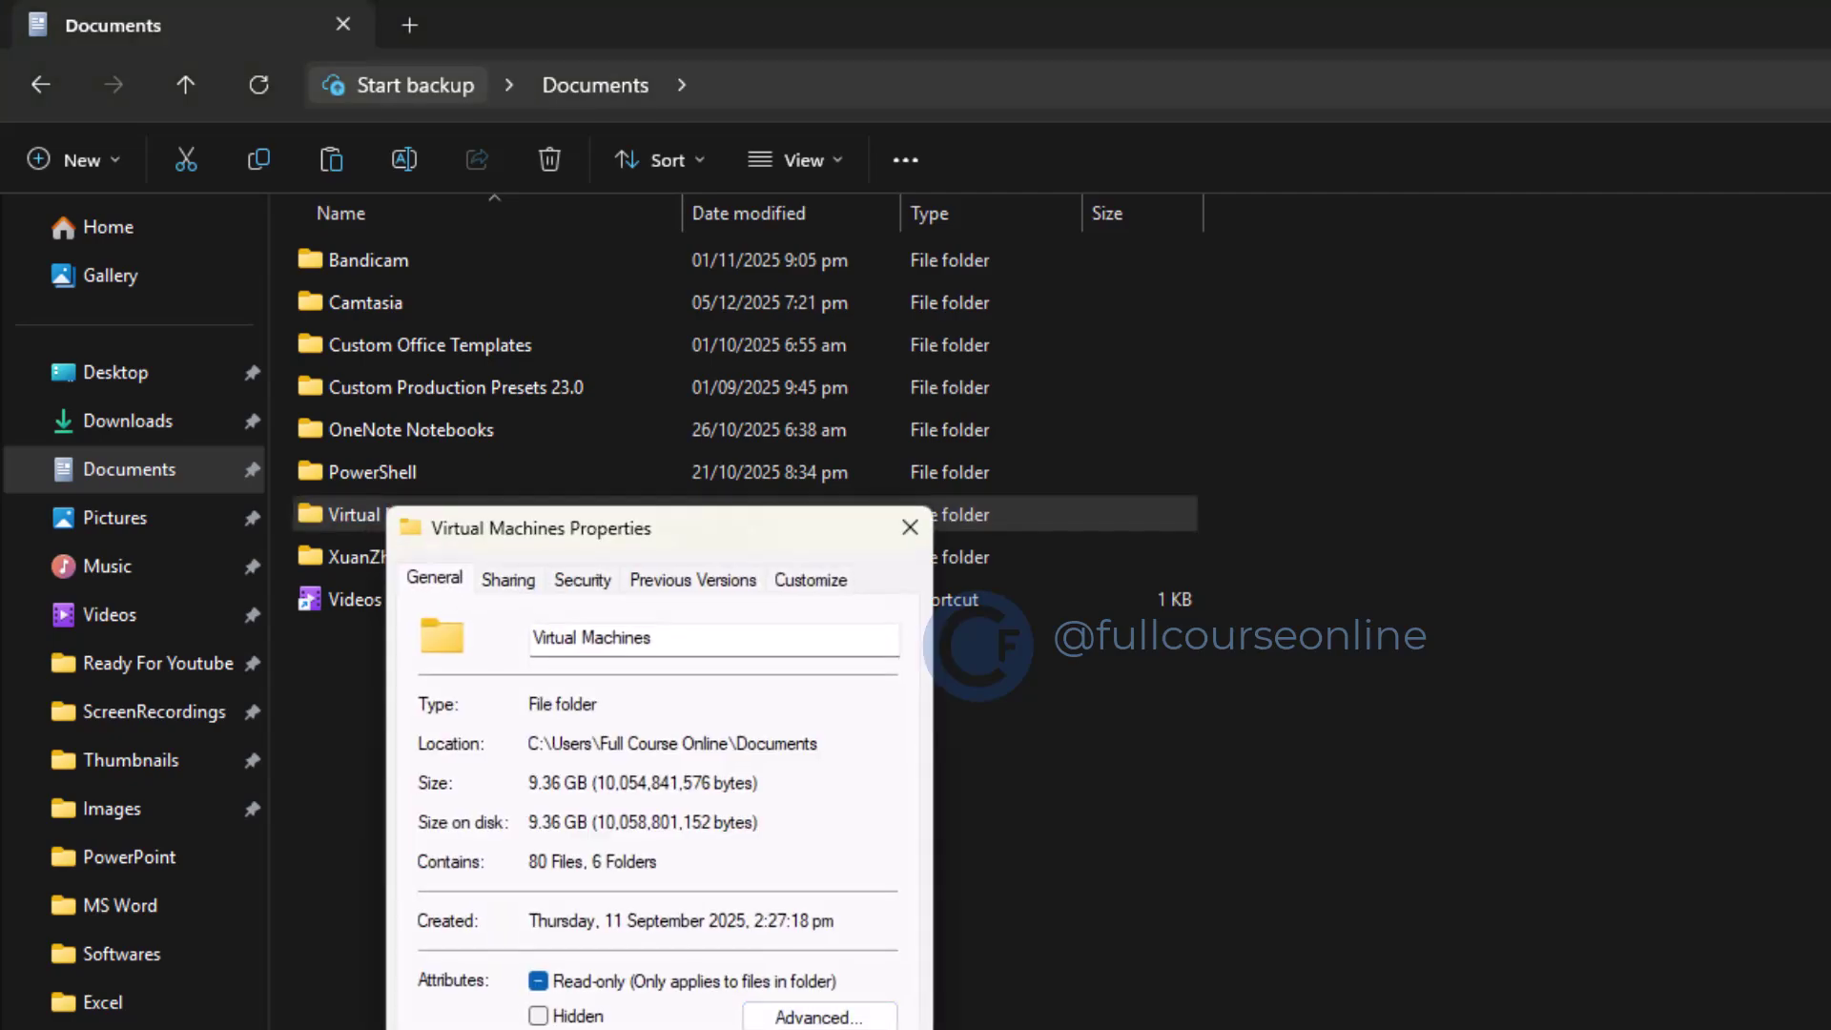
pyautogui.click(909, 527)
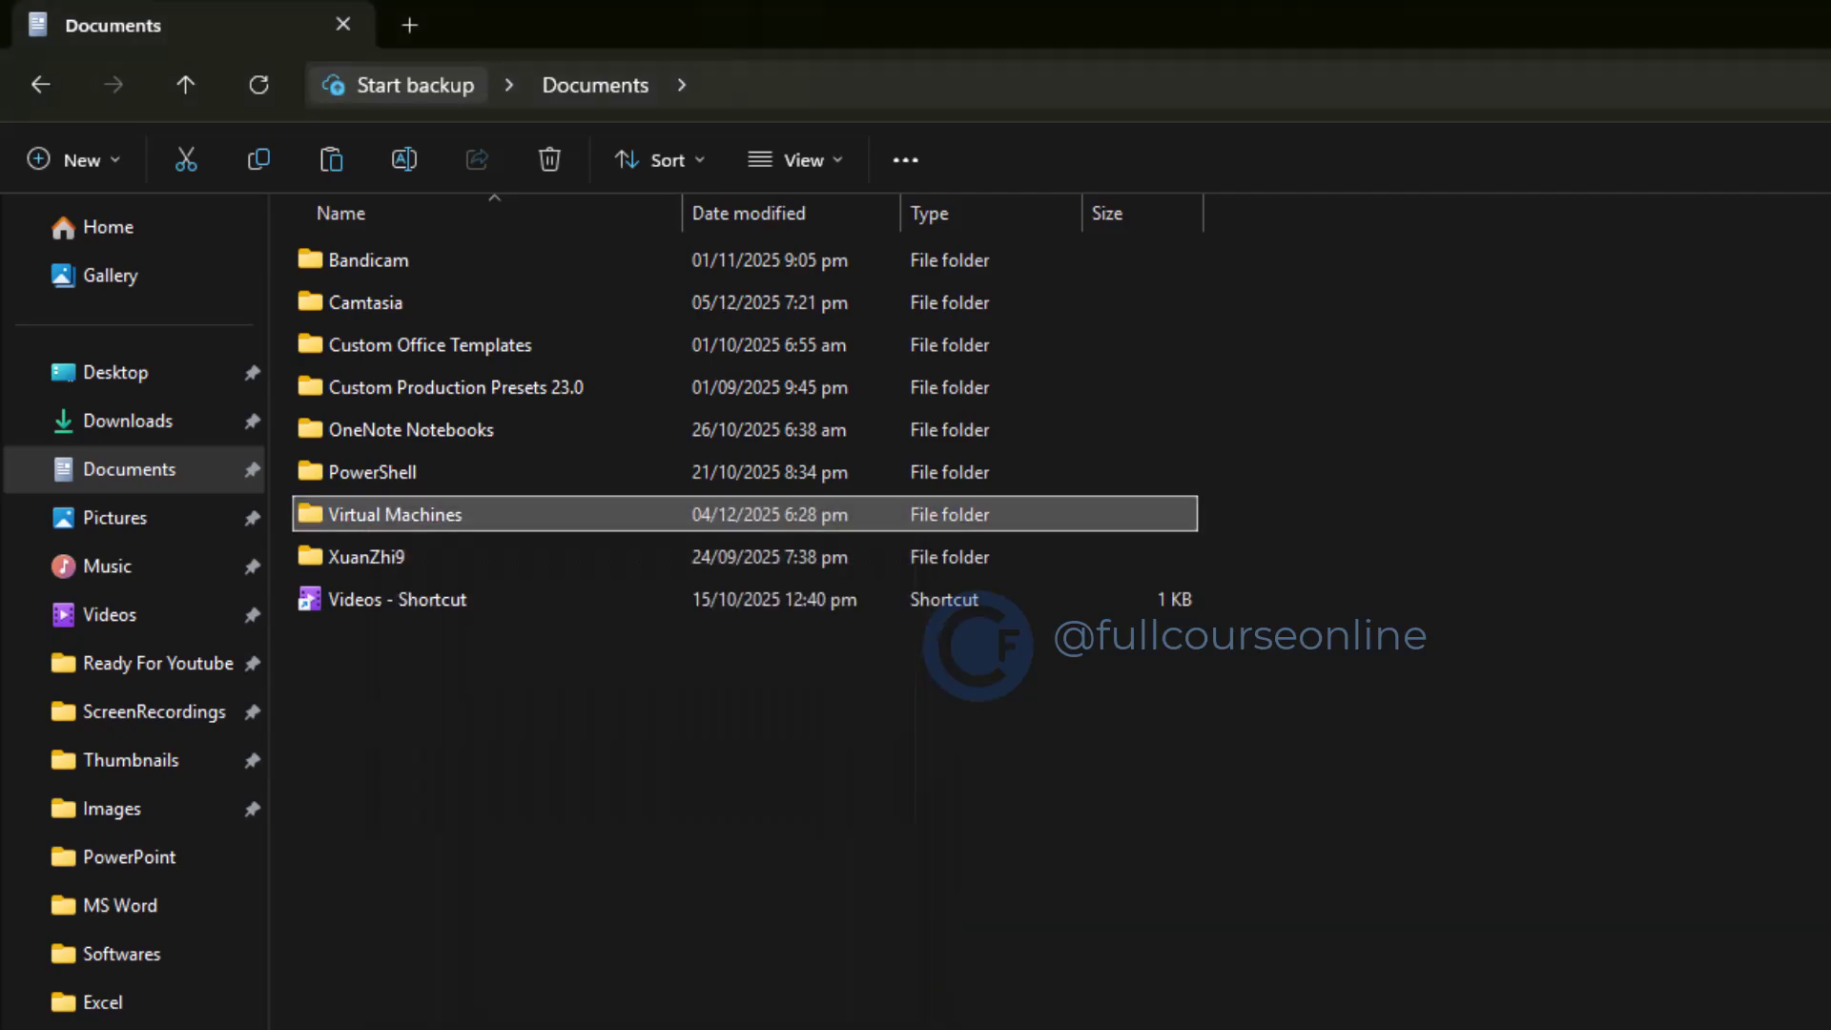
# Examine the files stored in the Windows 11 x64 folder inside Virtual Machines
pyautogui.press('Return')
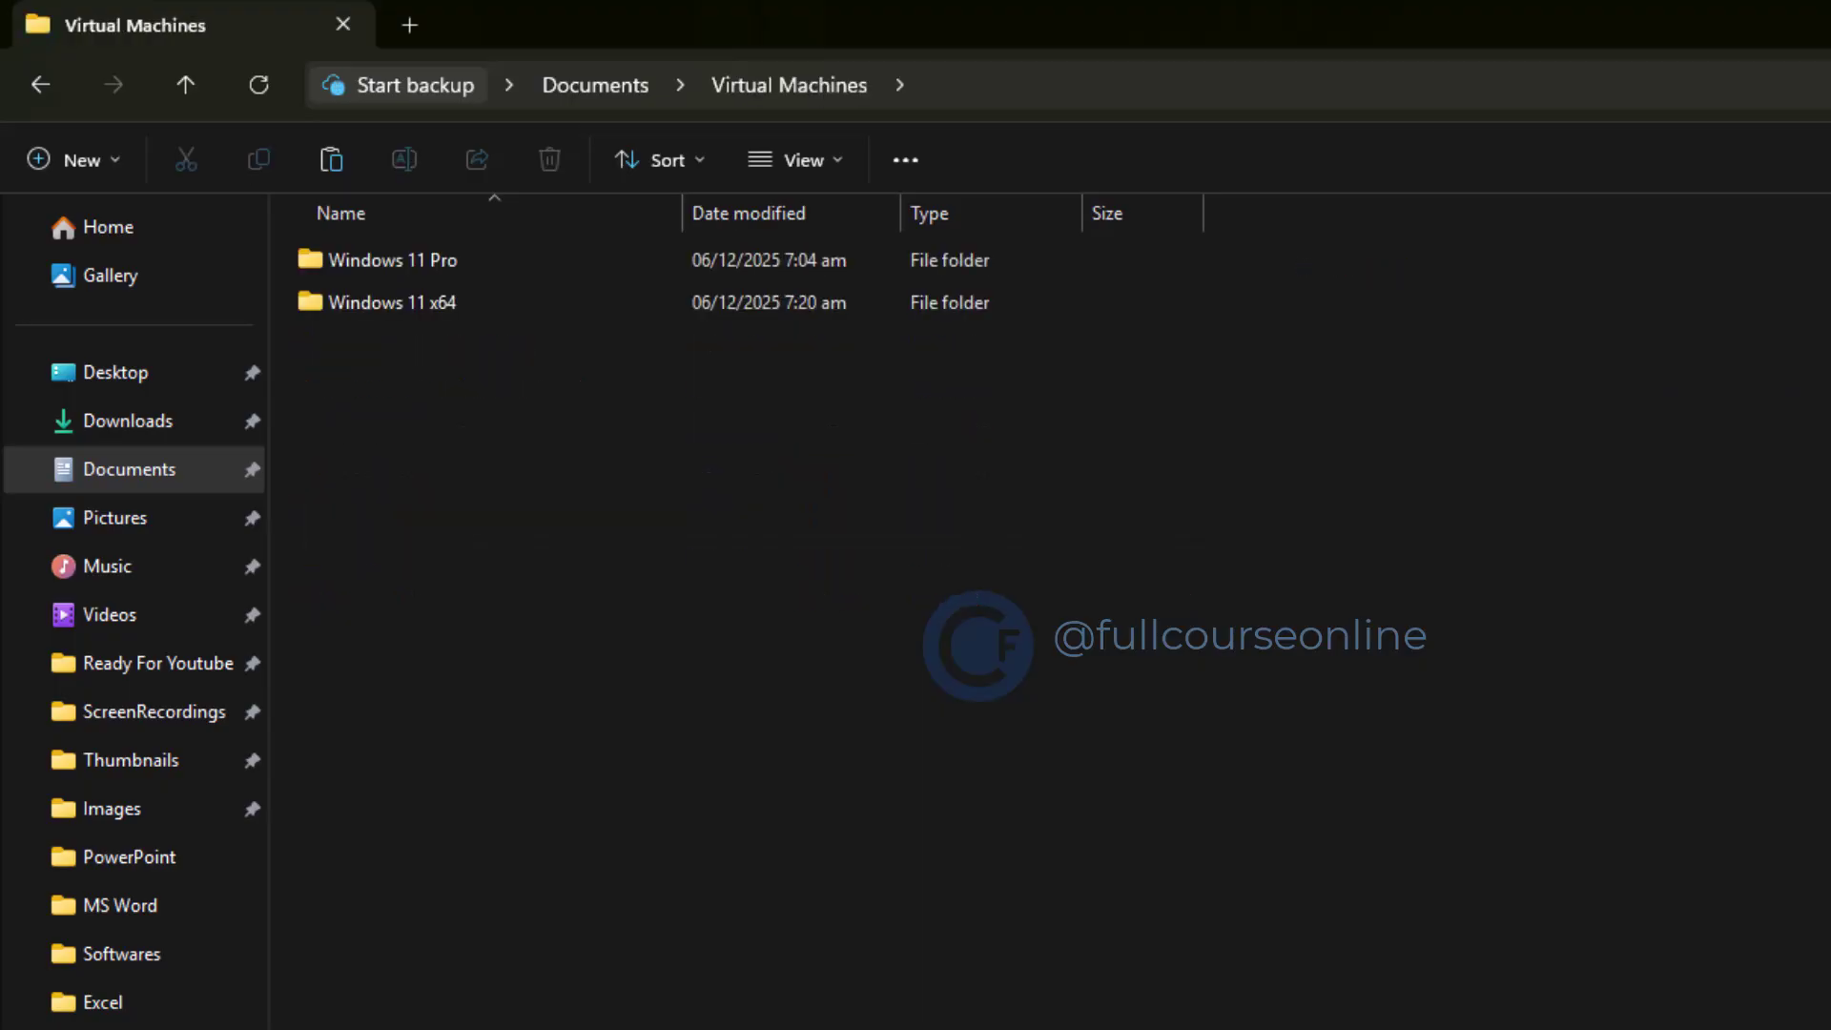
pyautogui.doubleClick(450, 302)
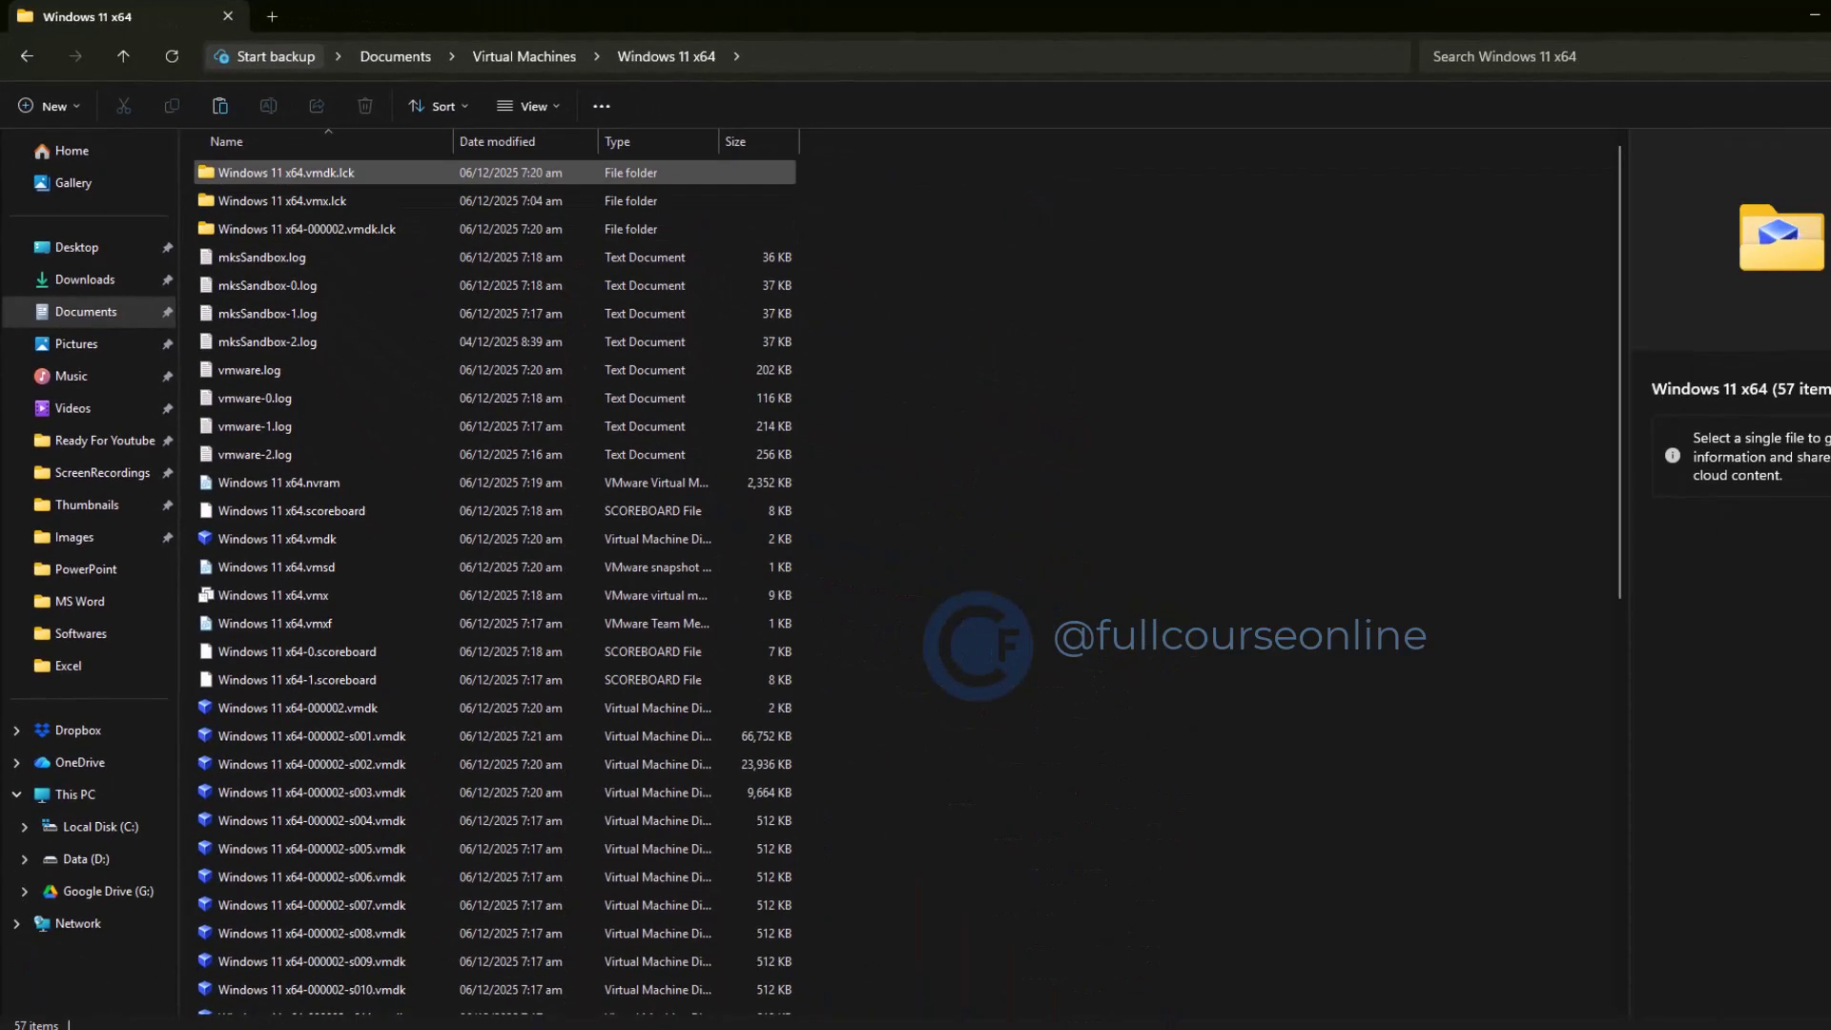
pyautogui.scroll(-9, 382, 917)
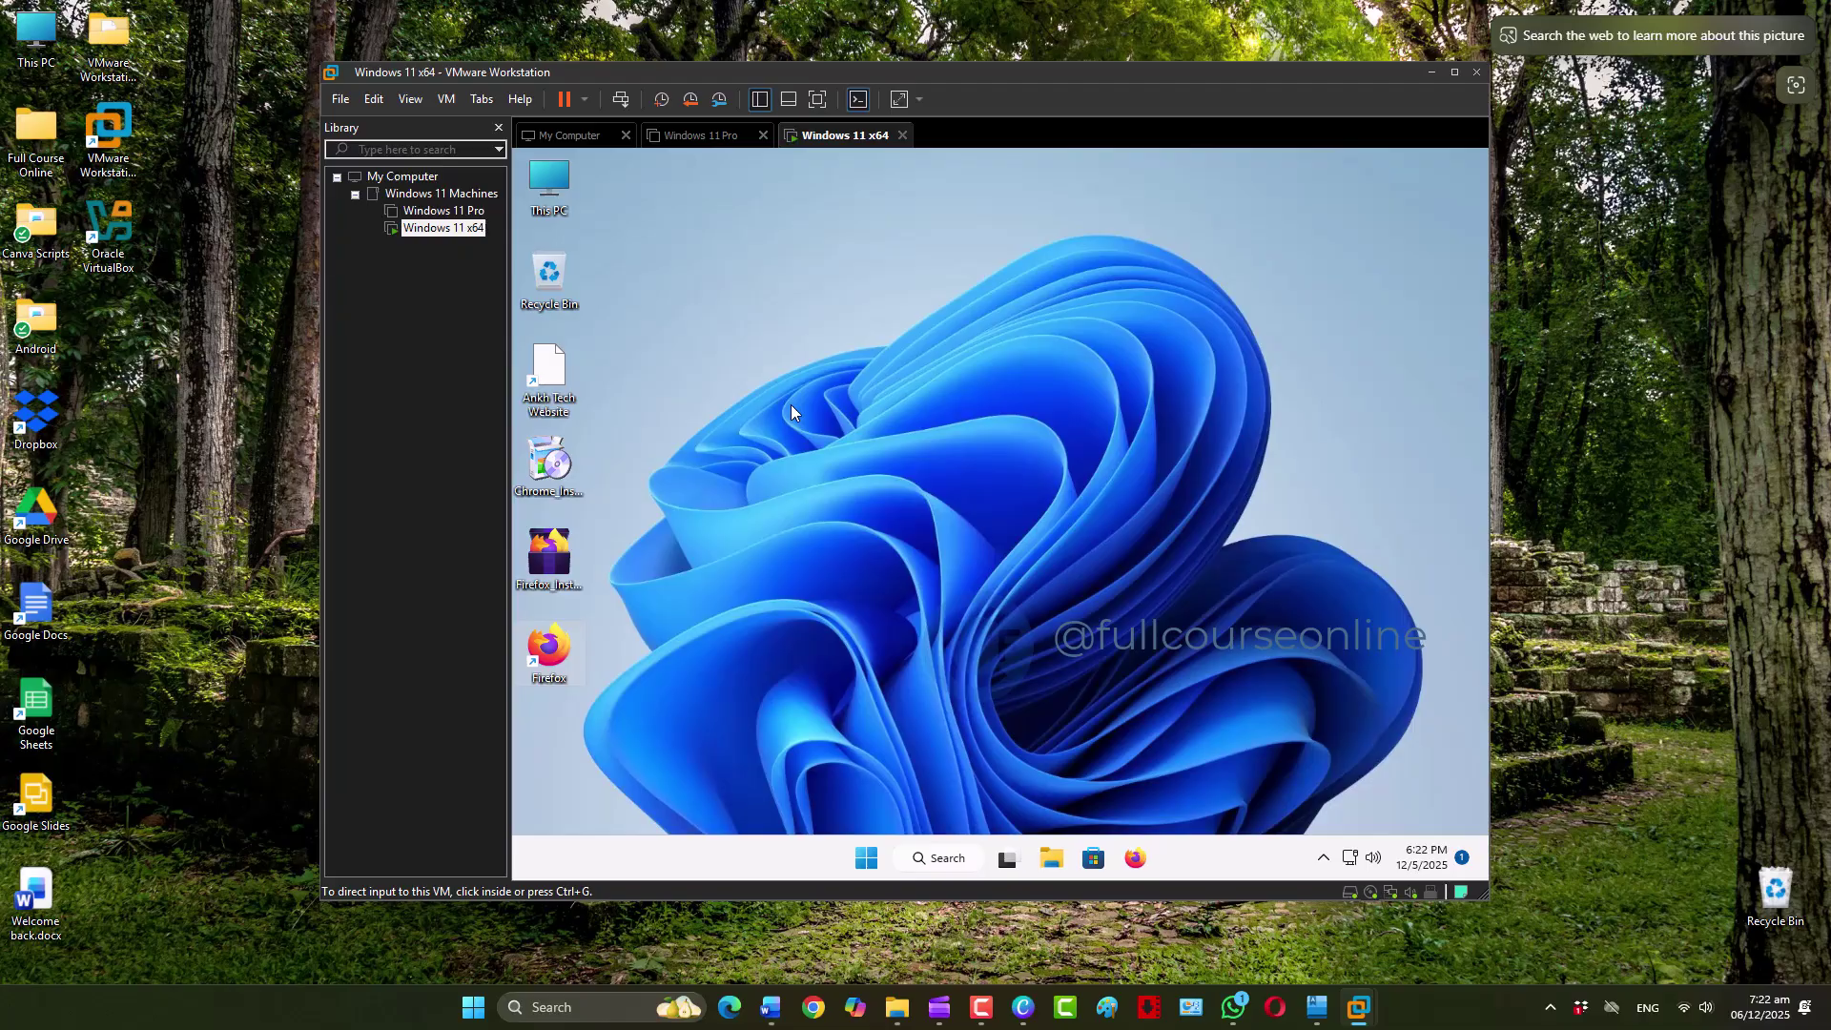
# Try the power-off snapshot options Take a new snapshot and Ask me in the machine's settings, and return to Just power off
pyautogui.click(446, 99)
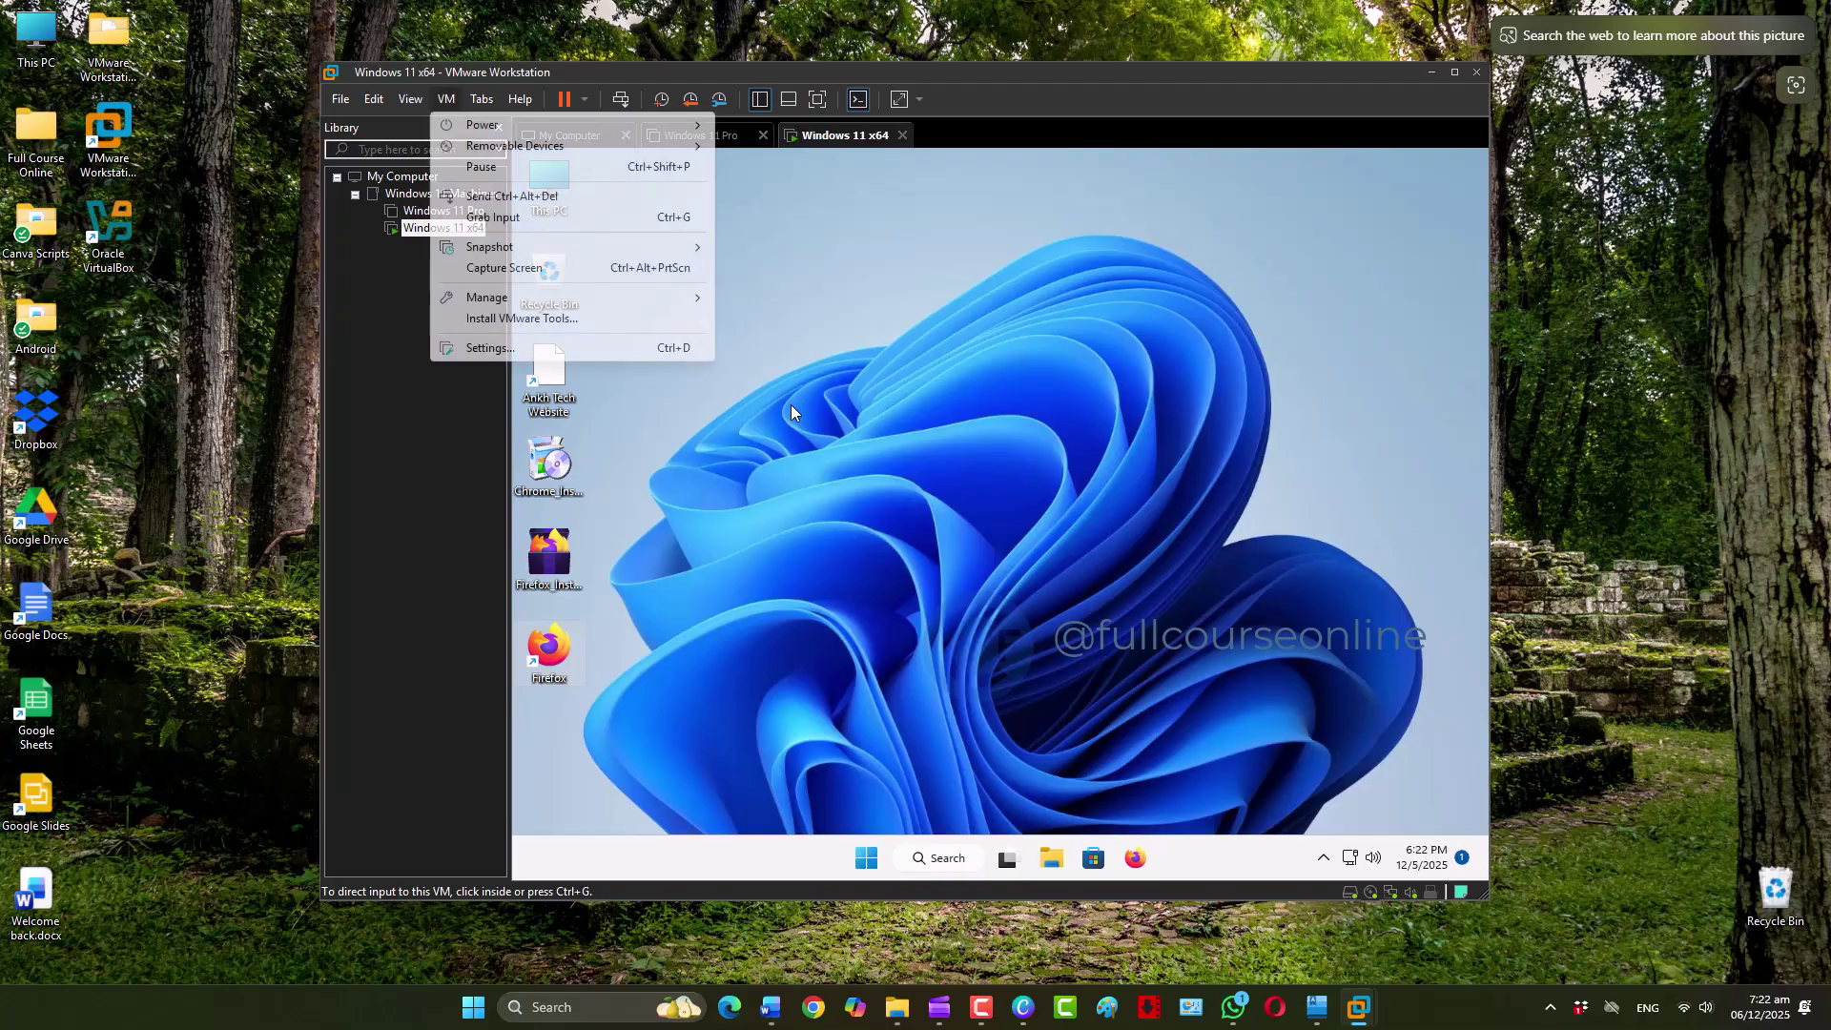
pyautogui.click(490, 348)
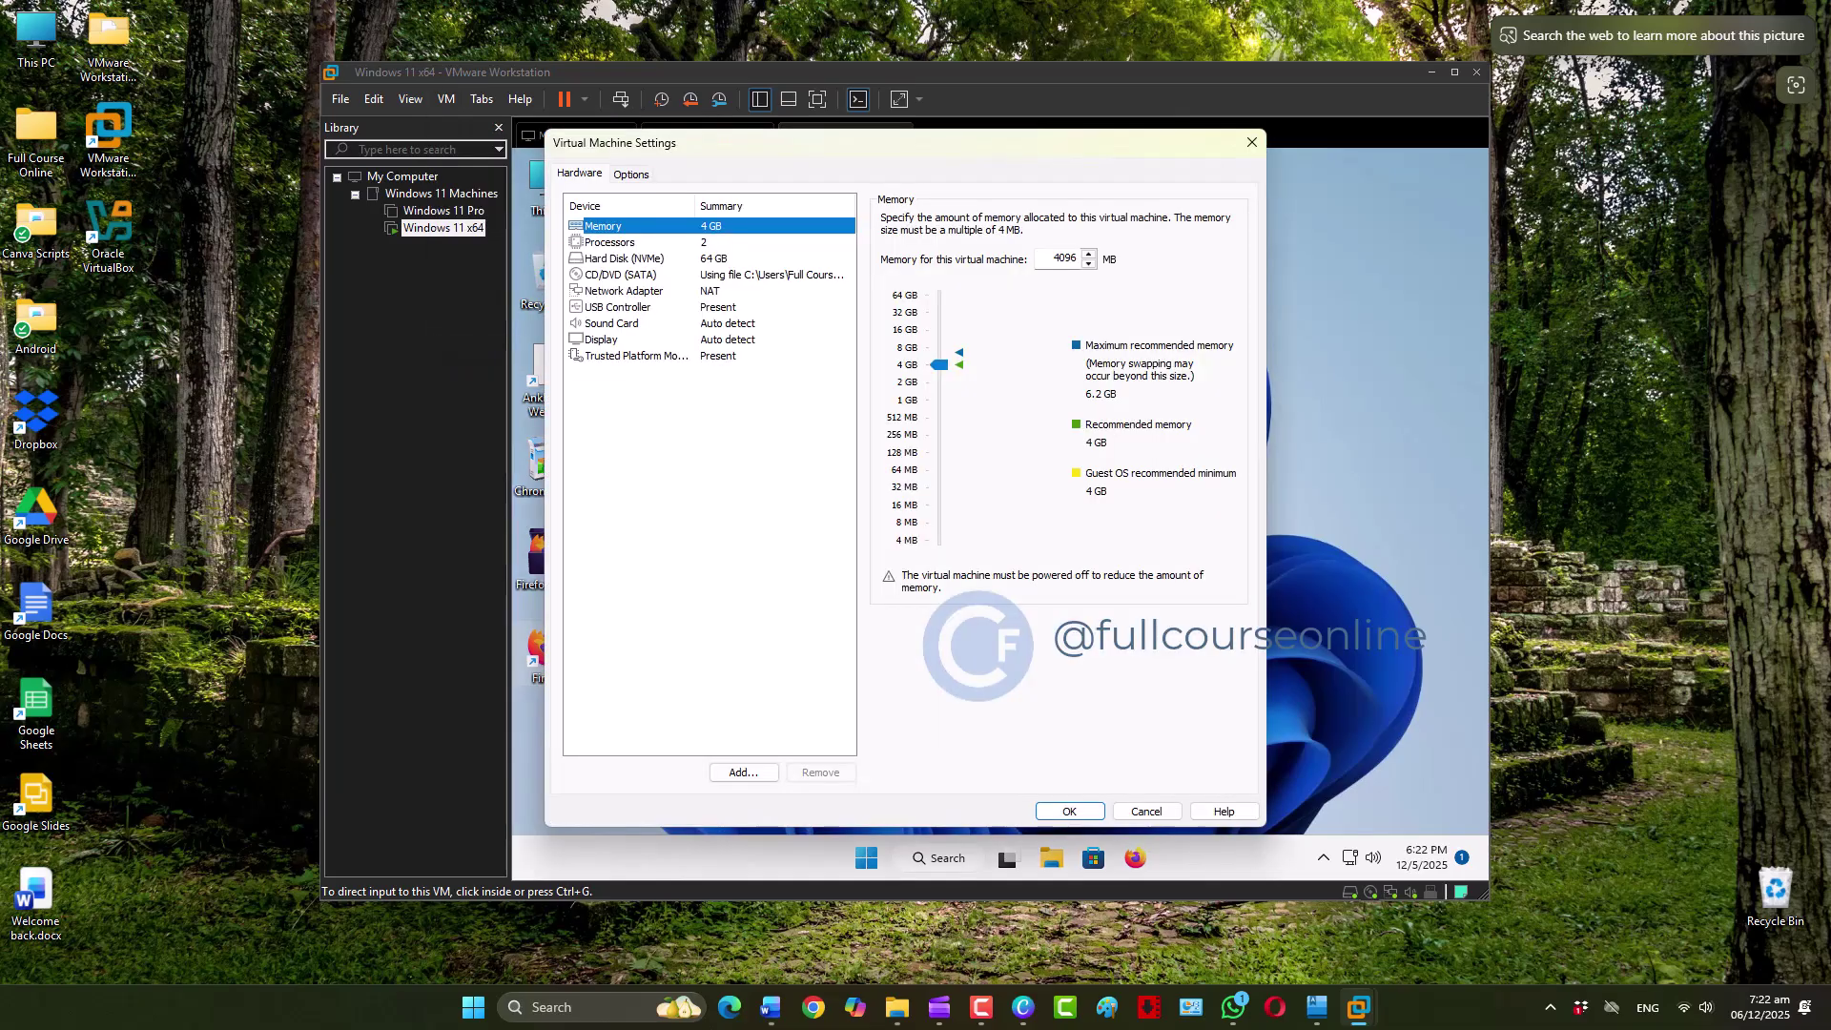
pyautogui.click(631, 174)
pyautogui.click(608, 275)
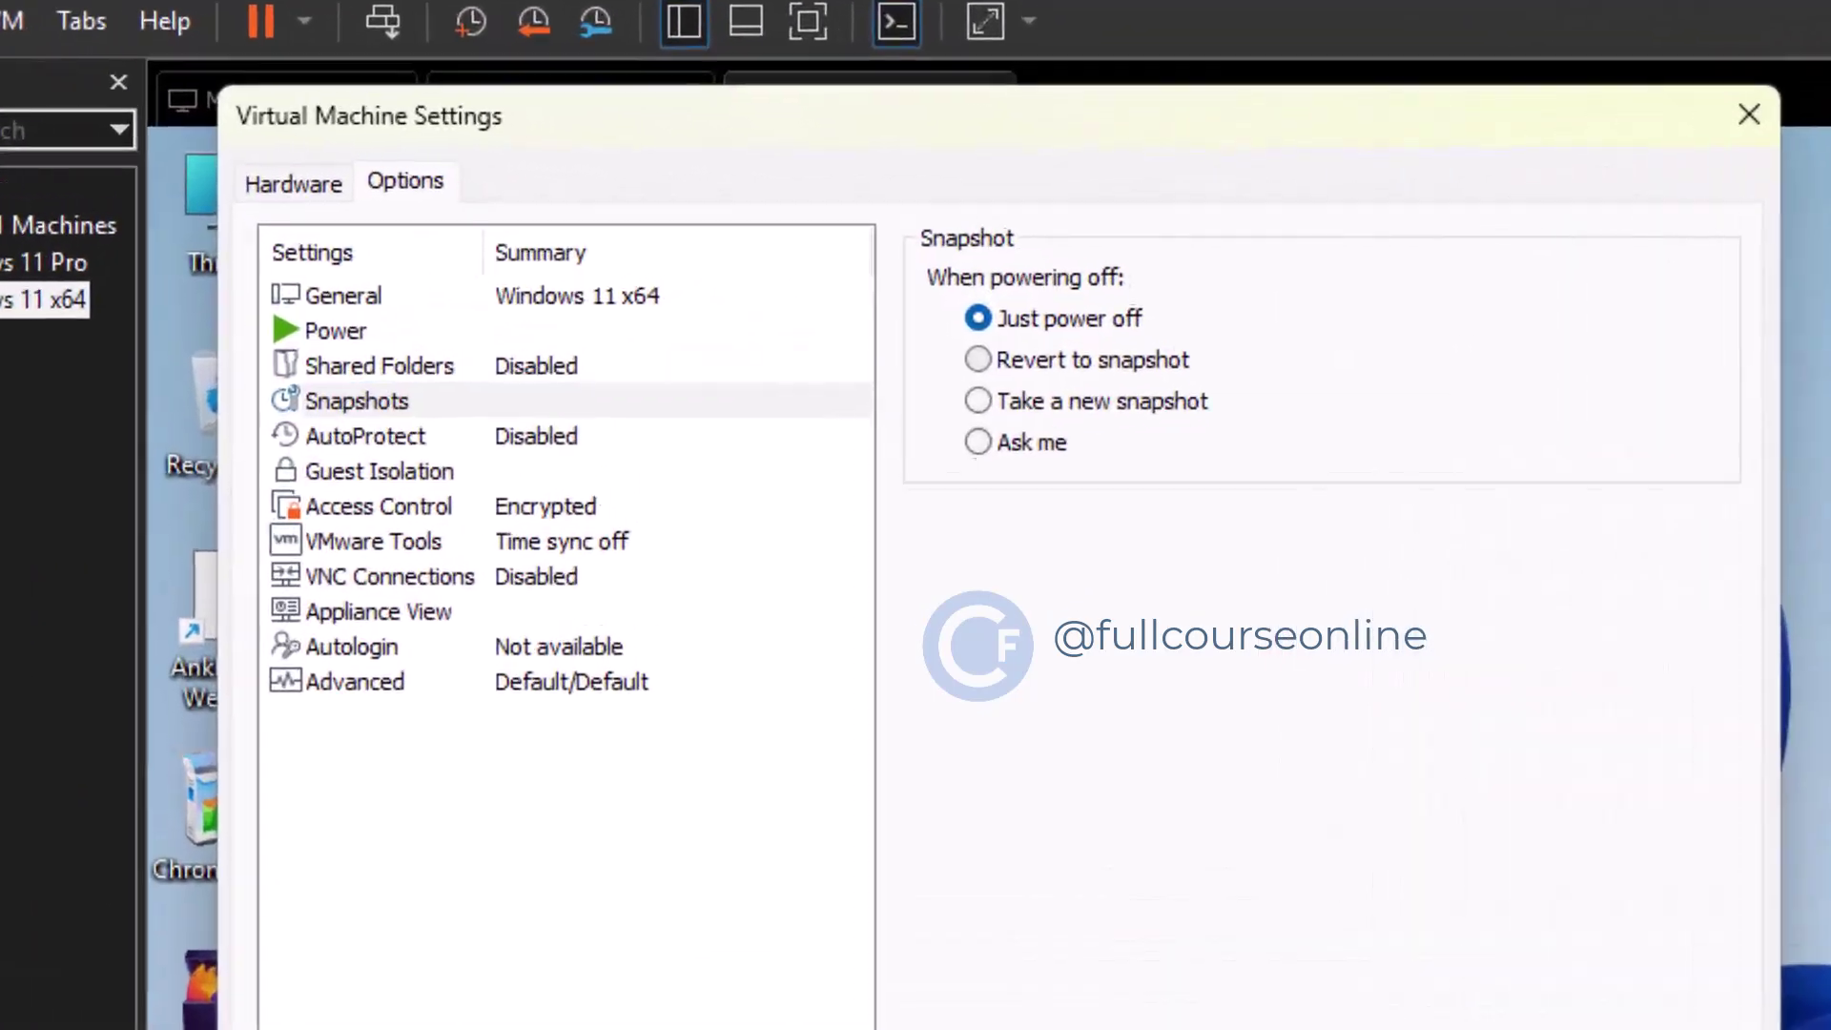
pyautogui.click(895, 256)
pyautogui.click(1001, 435)
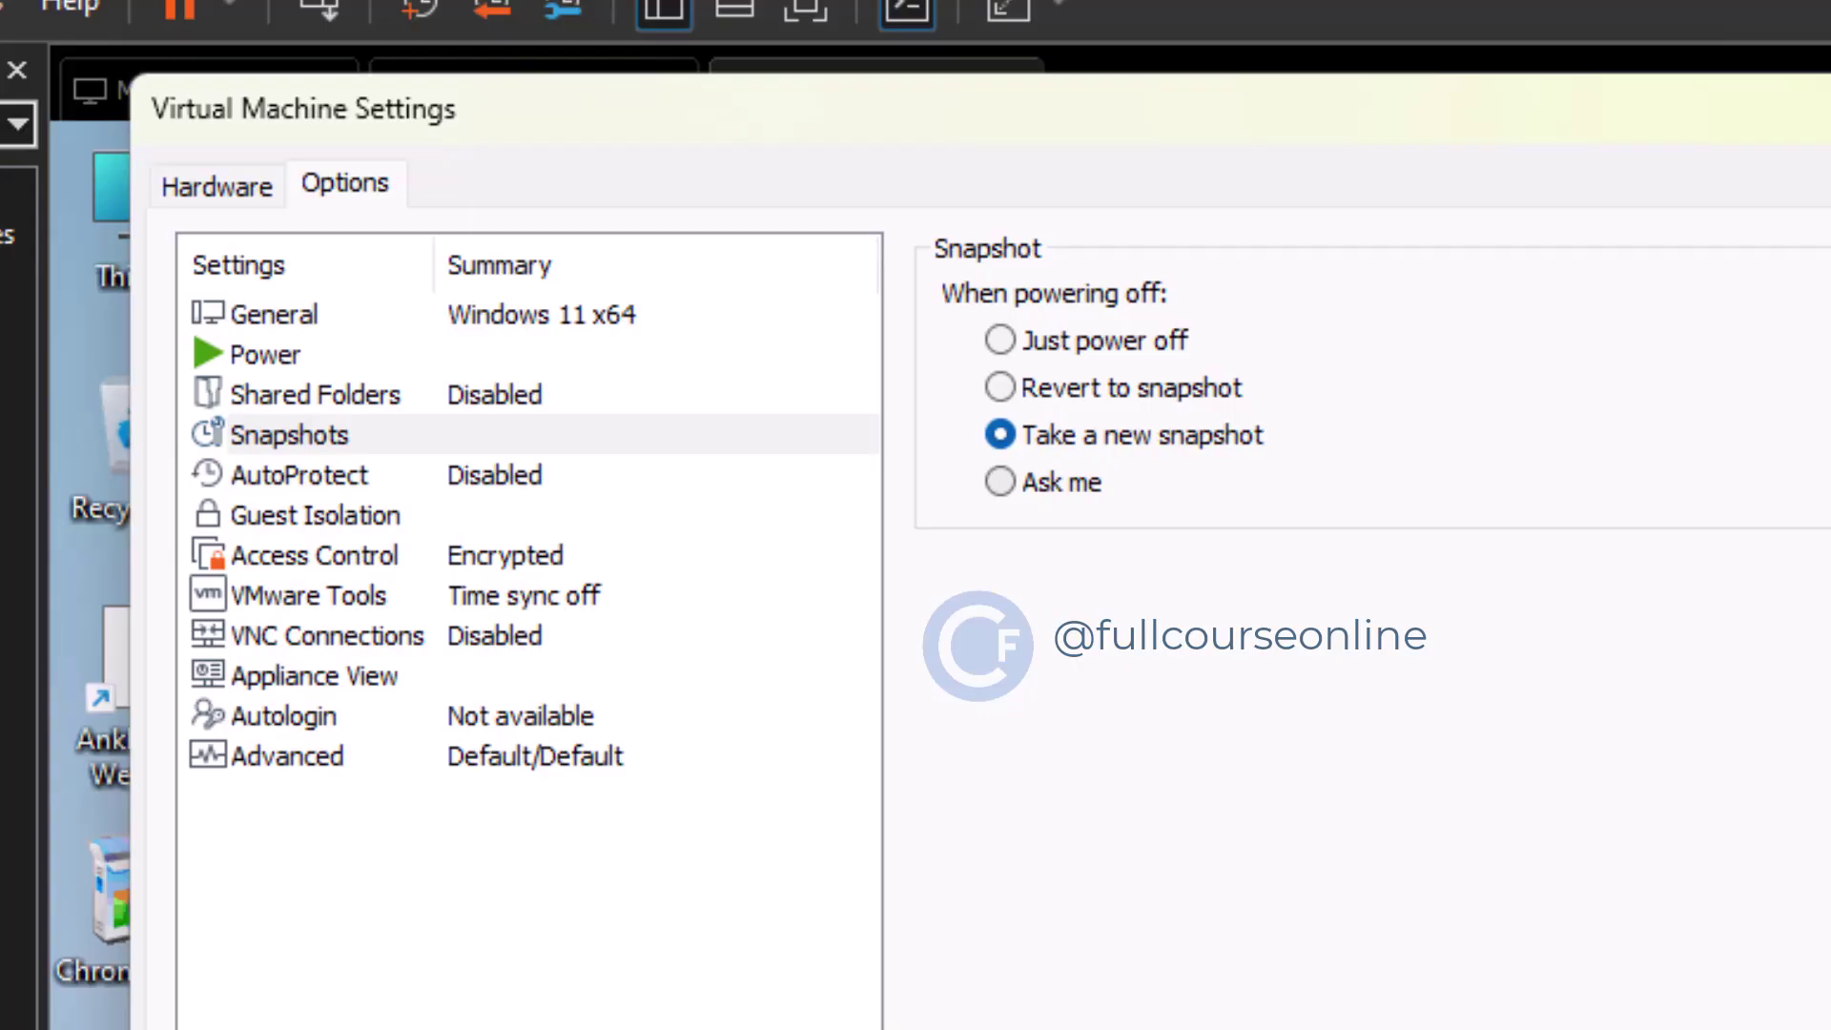
pyautogui.click(1000, 482)
pyautogui.click(1000, 340)
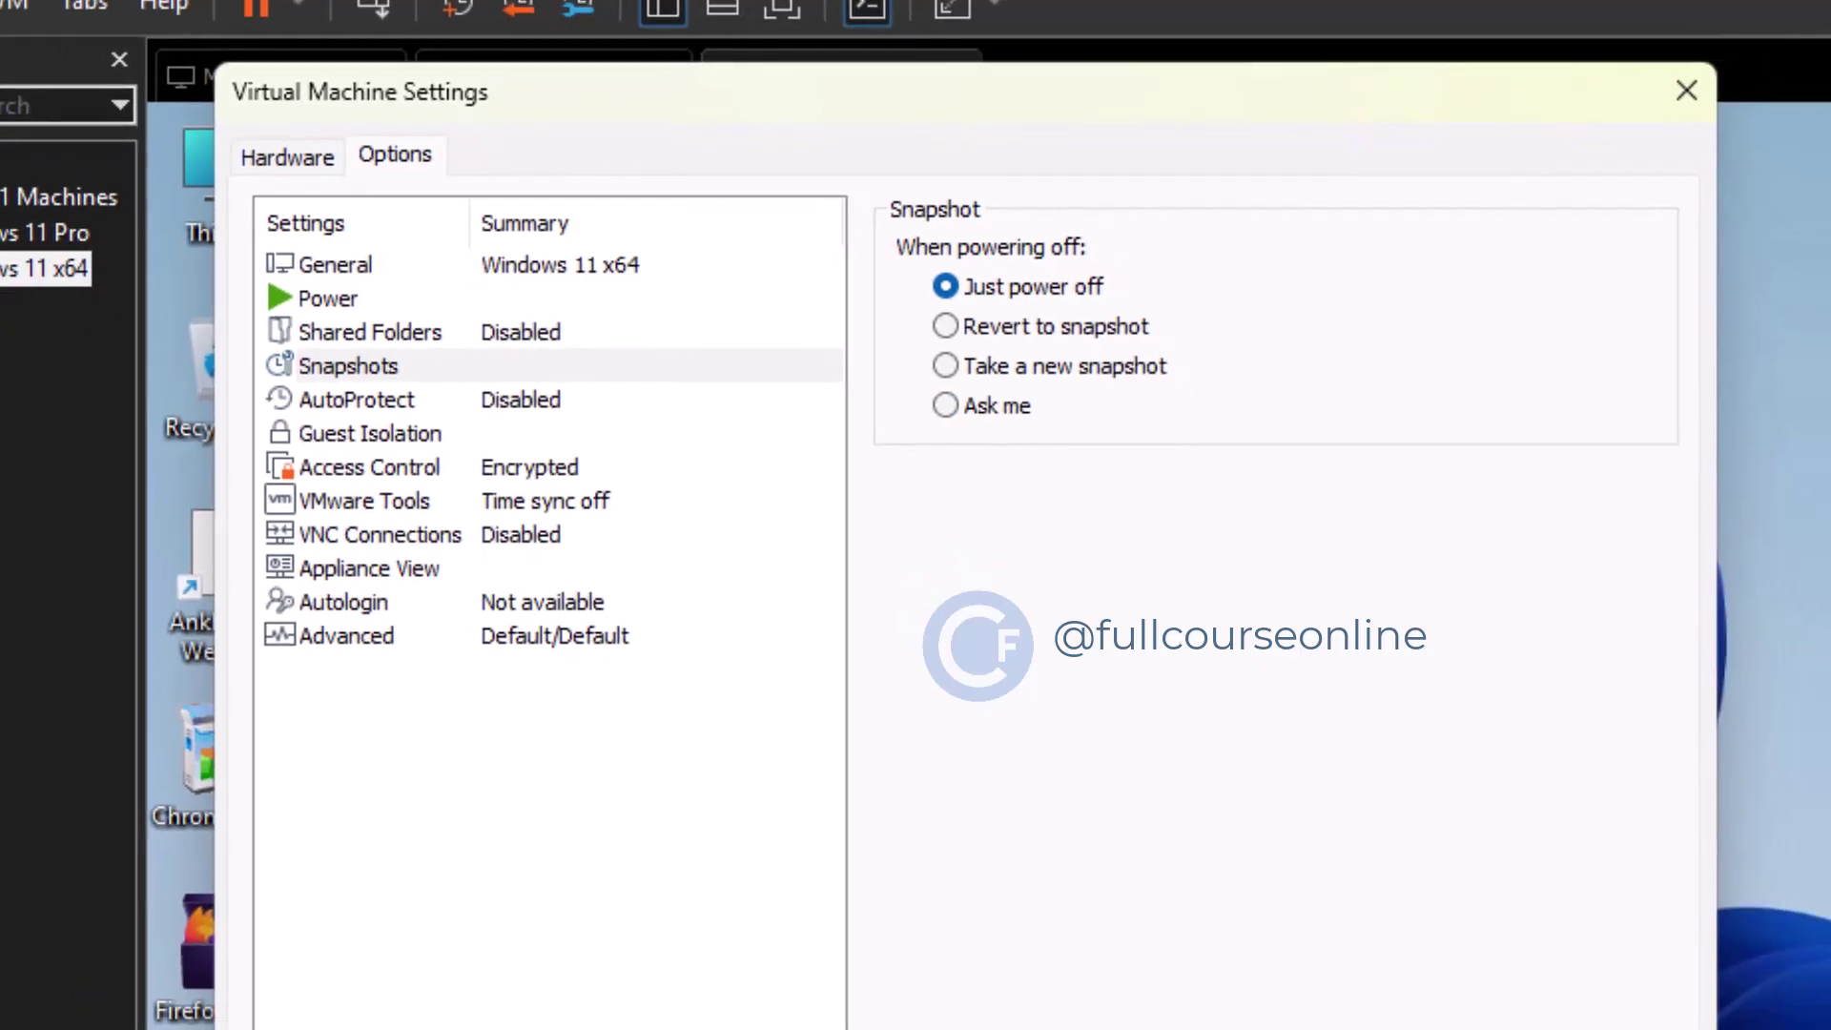
pyautogui.click(290, 435)
# Examine the NVMe hard disk's advanced mode settings and close the virtual machine settings
pyautogui.click(287, 156)
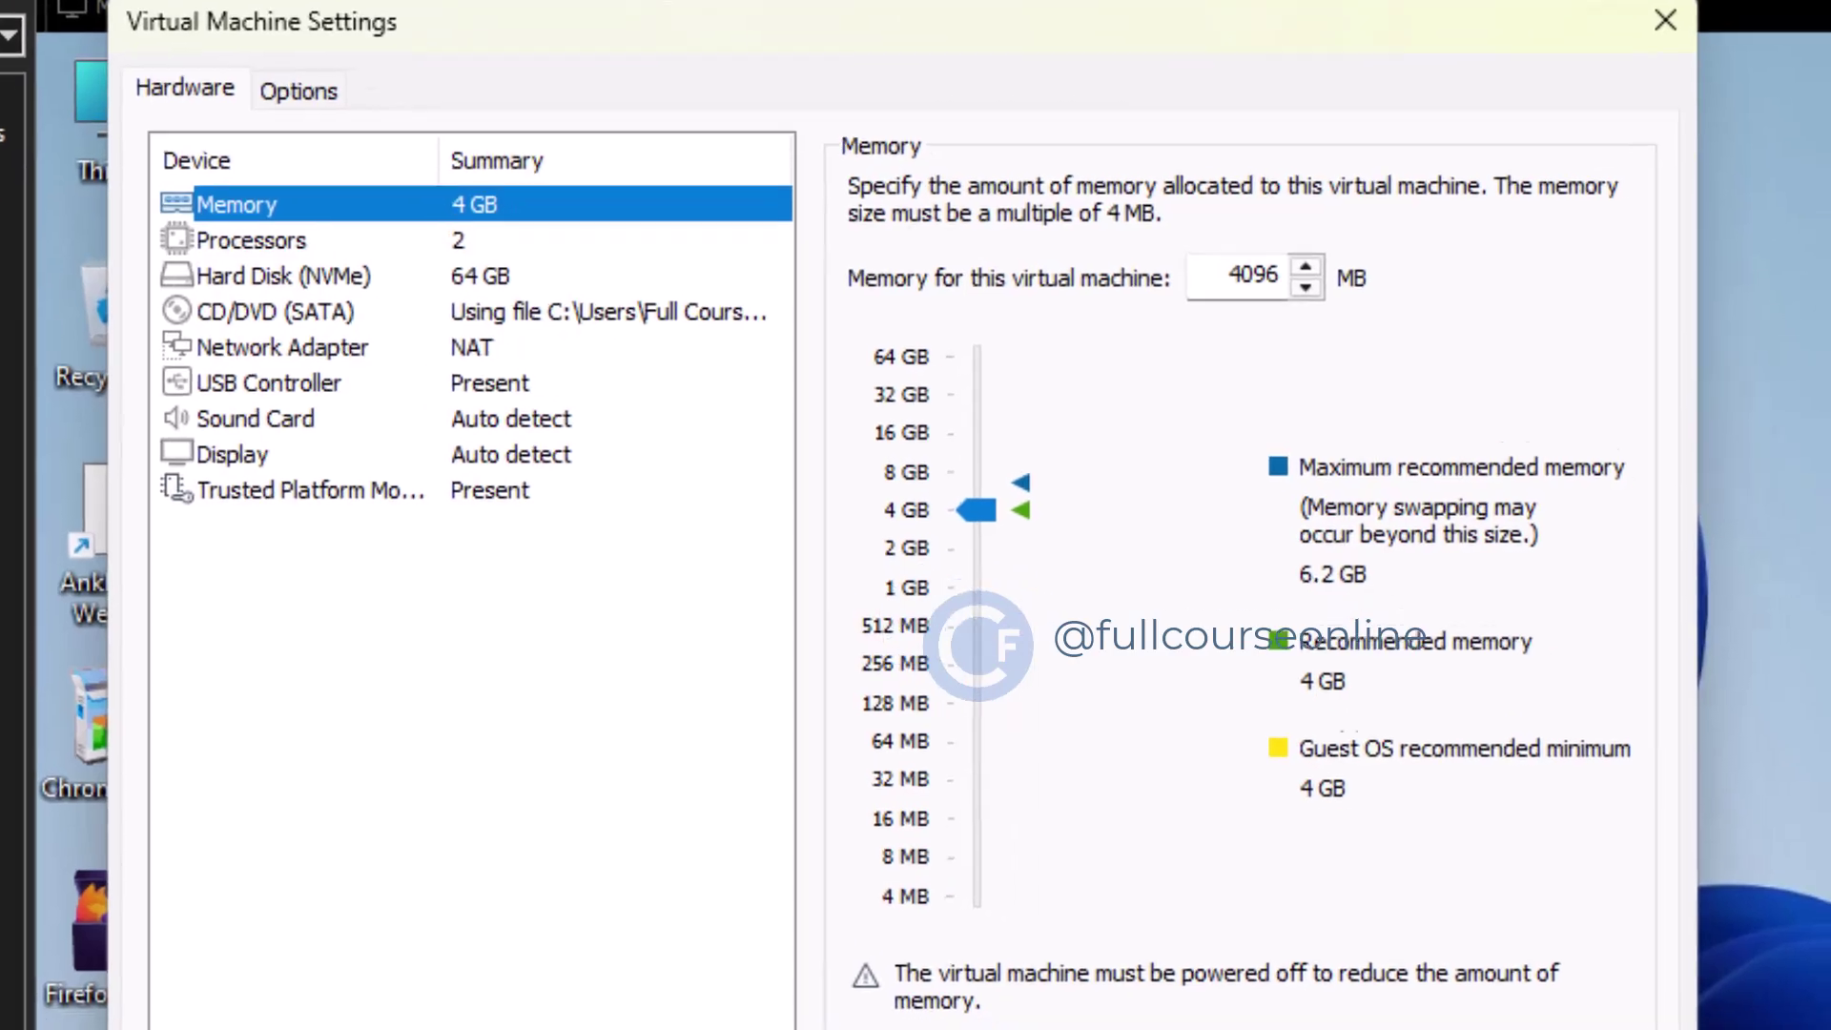
pyautogui.click(380, 332)
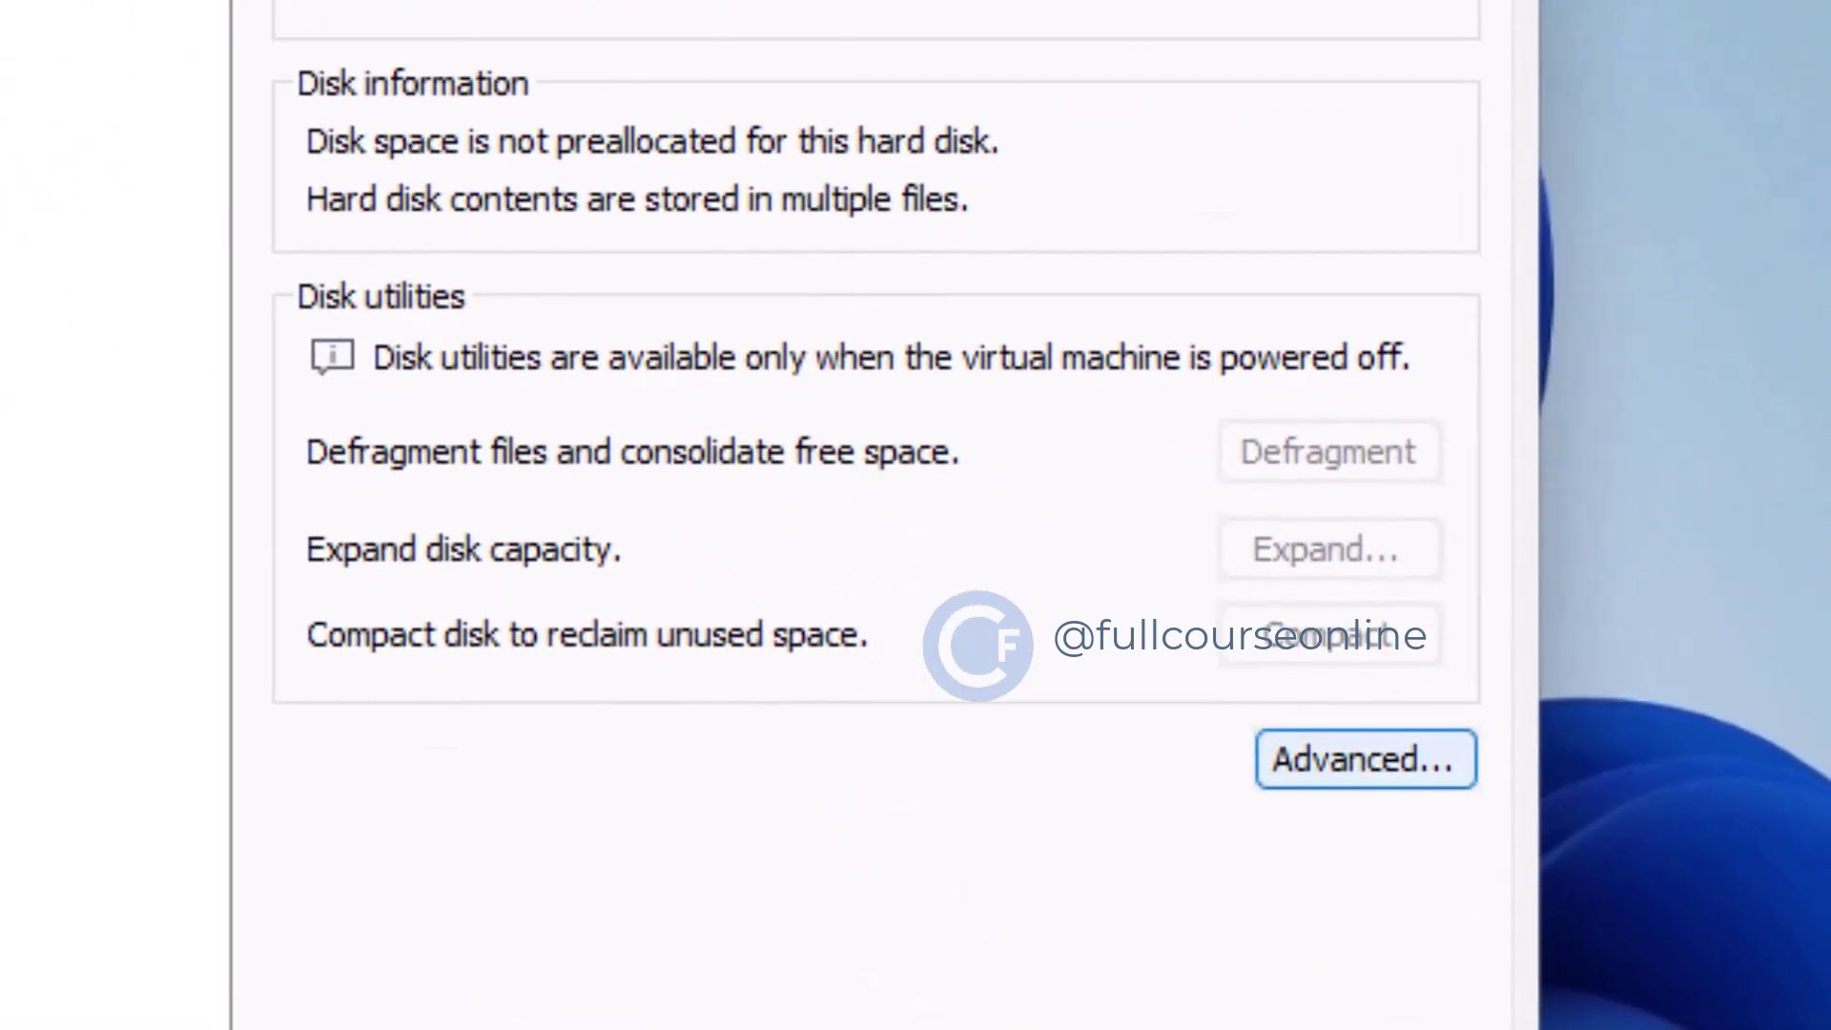
pyautogui.click(1366, 759)
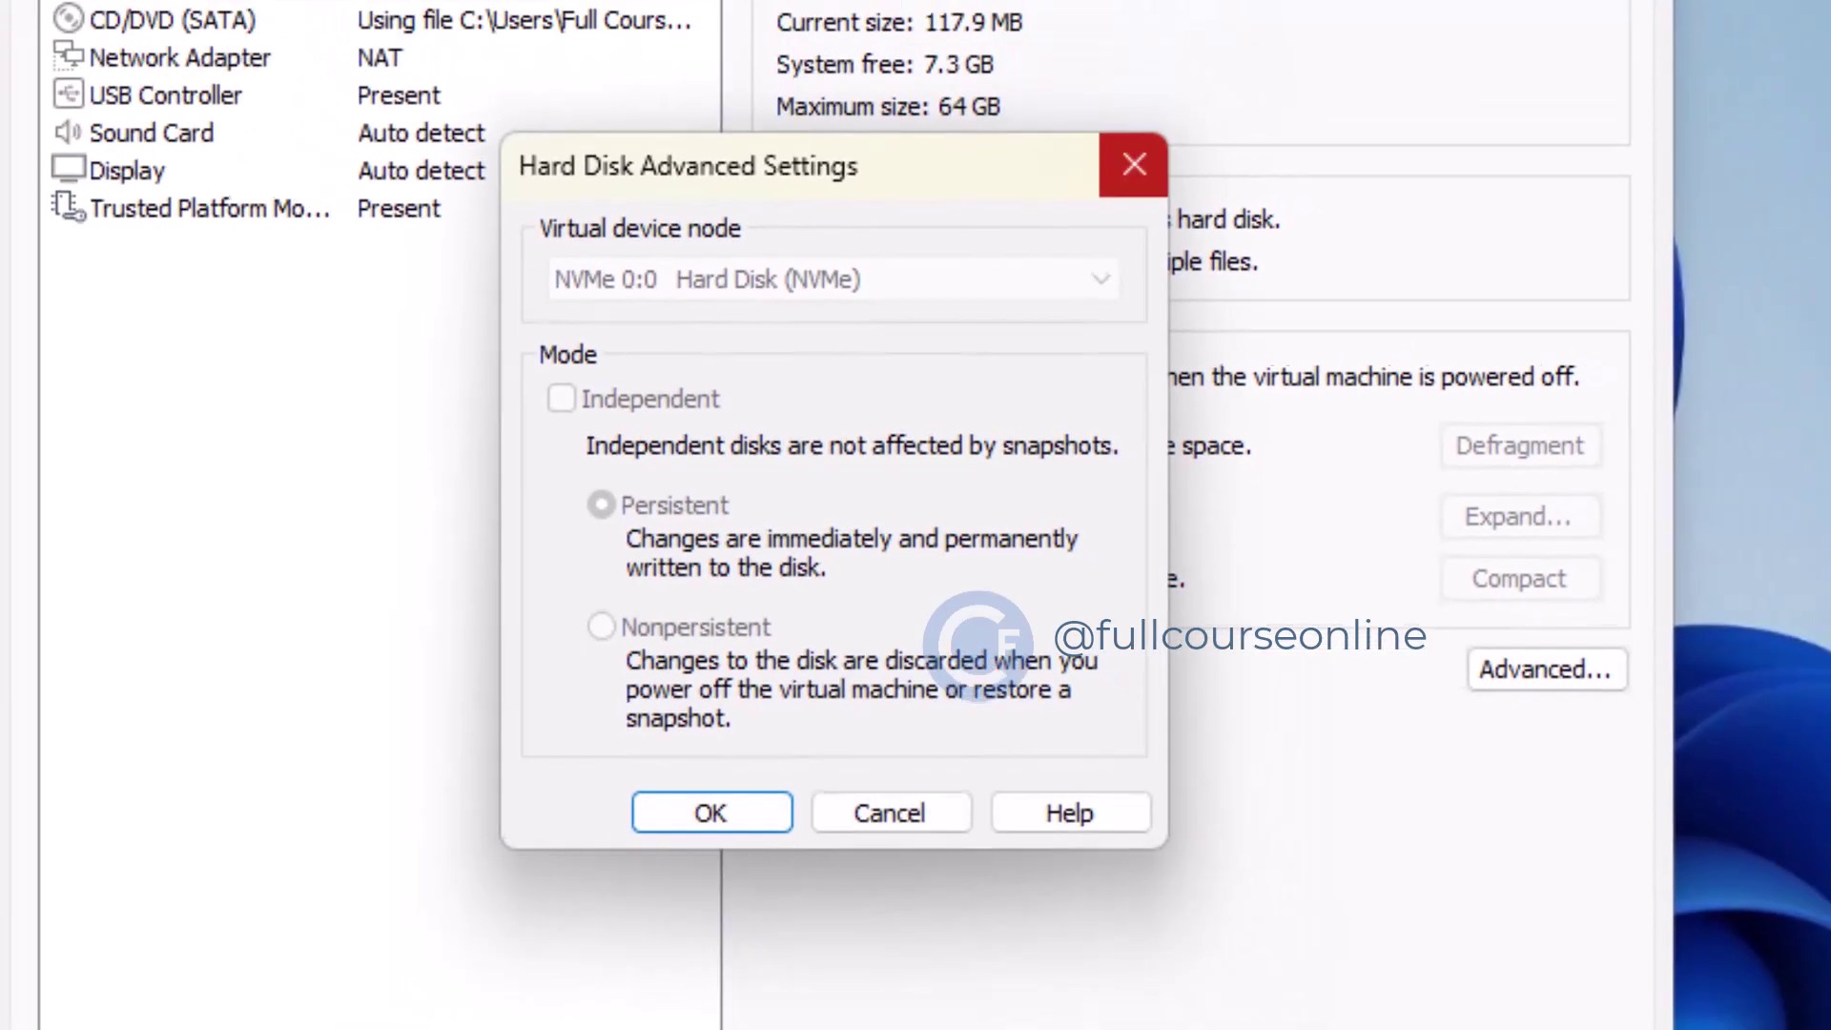
pyautogui.click(1172, 71)
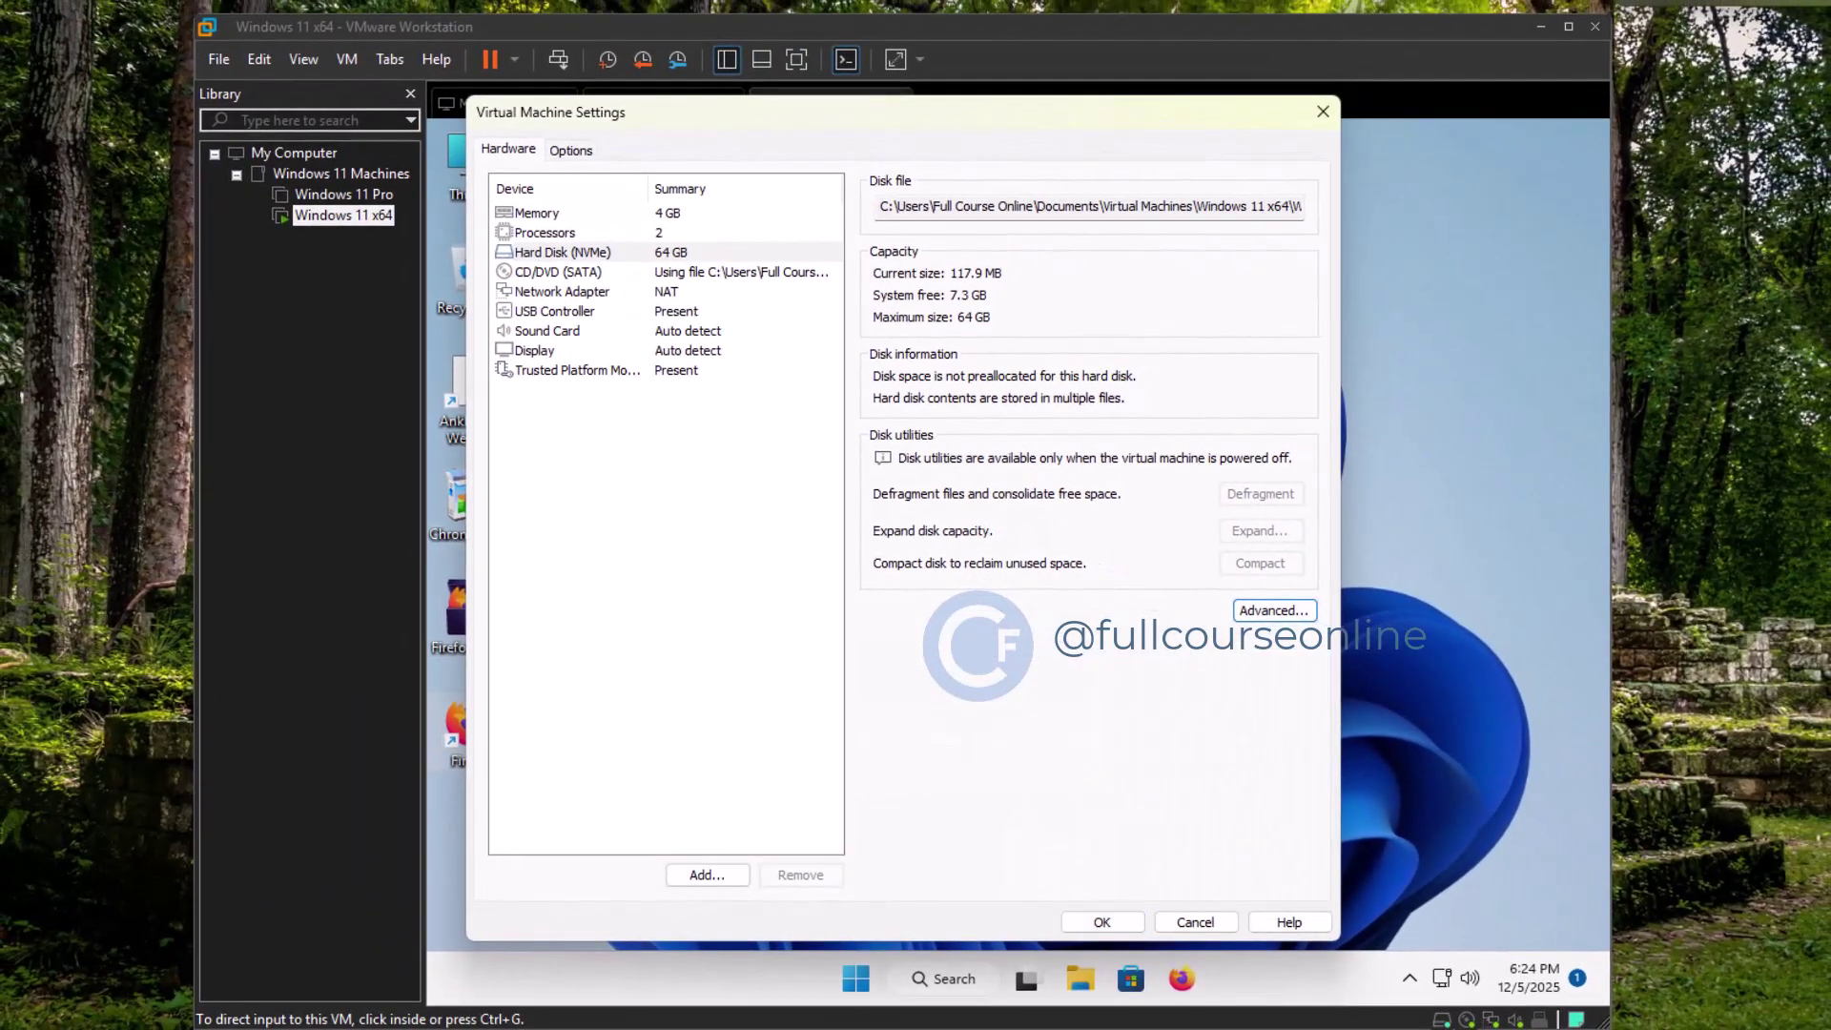
pyautogui.click(1104, 924)
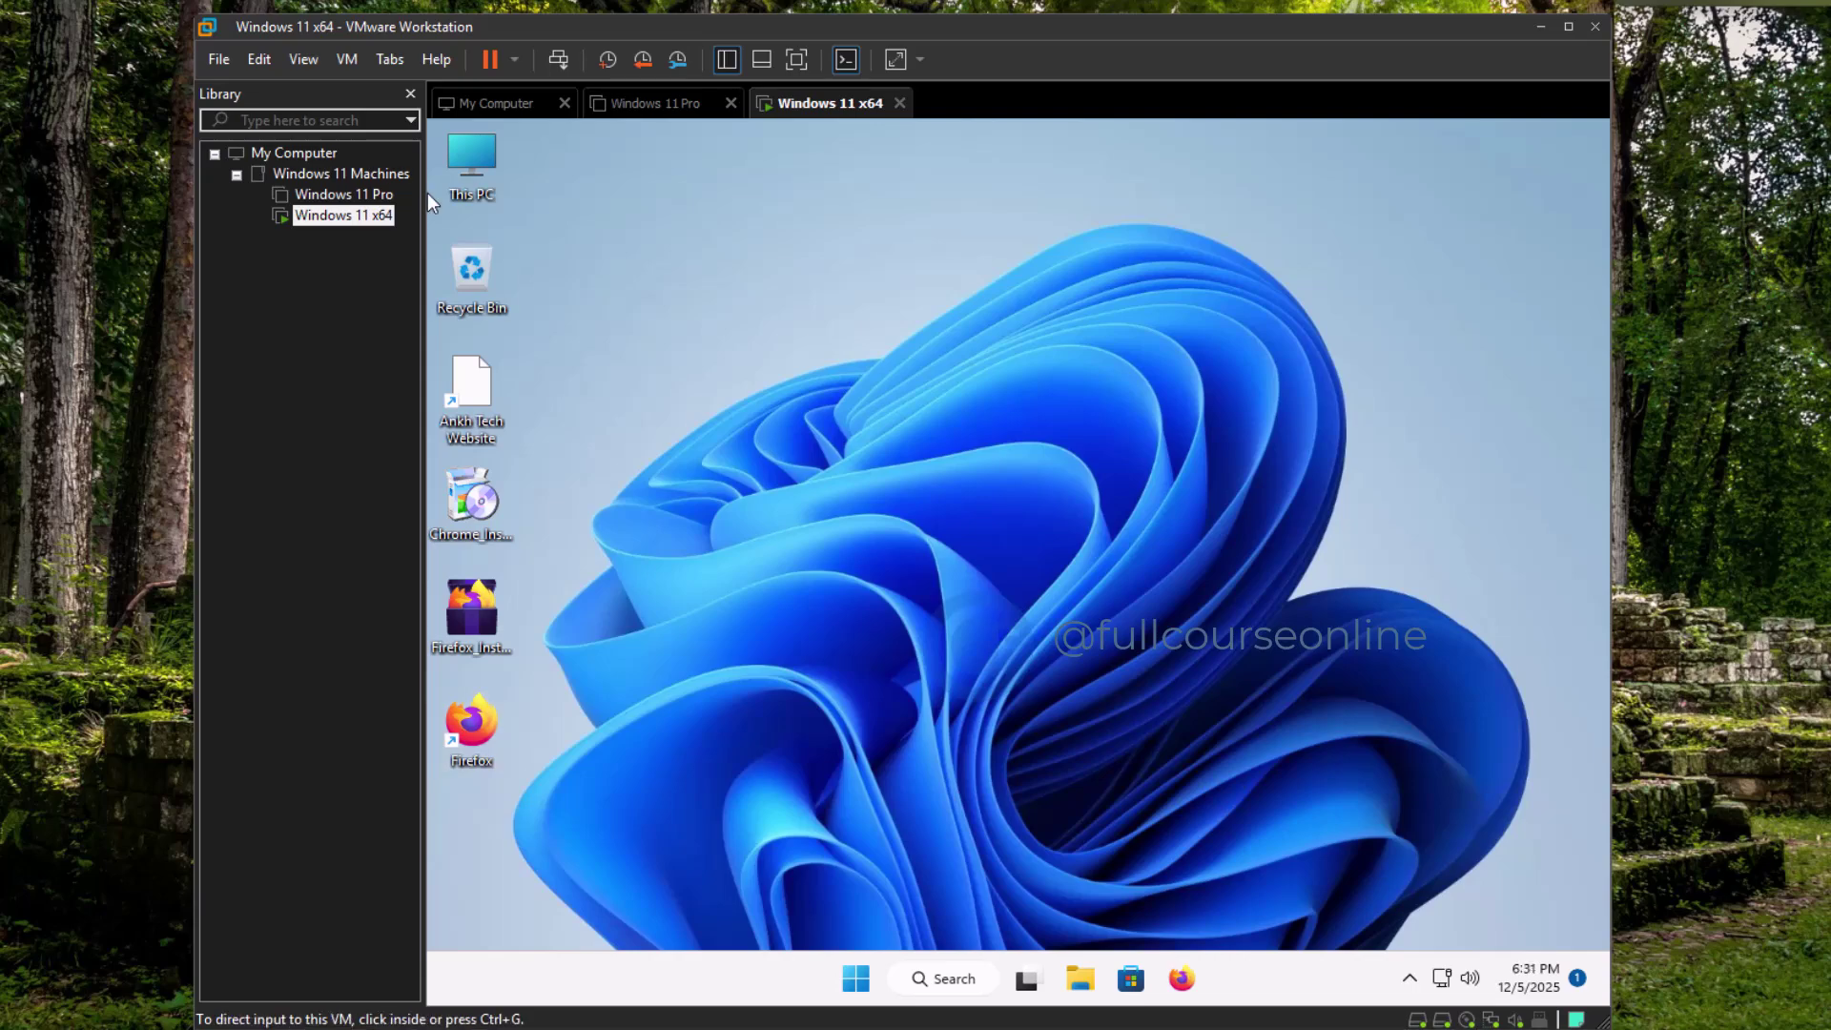
# Try enabling AutoProtect from the Snapshot Manager with a Daily interval and a maximum of 3 snapshots, and turn it off again
pyautogui.click(346, 59)
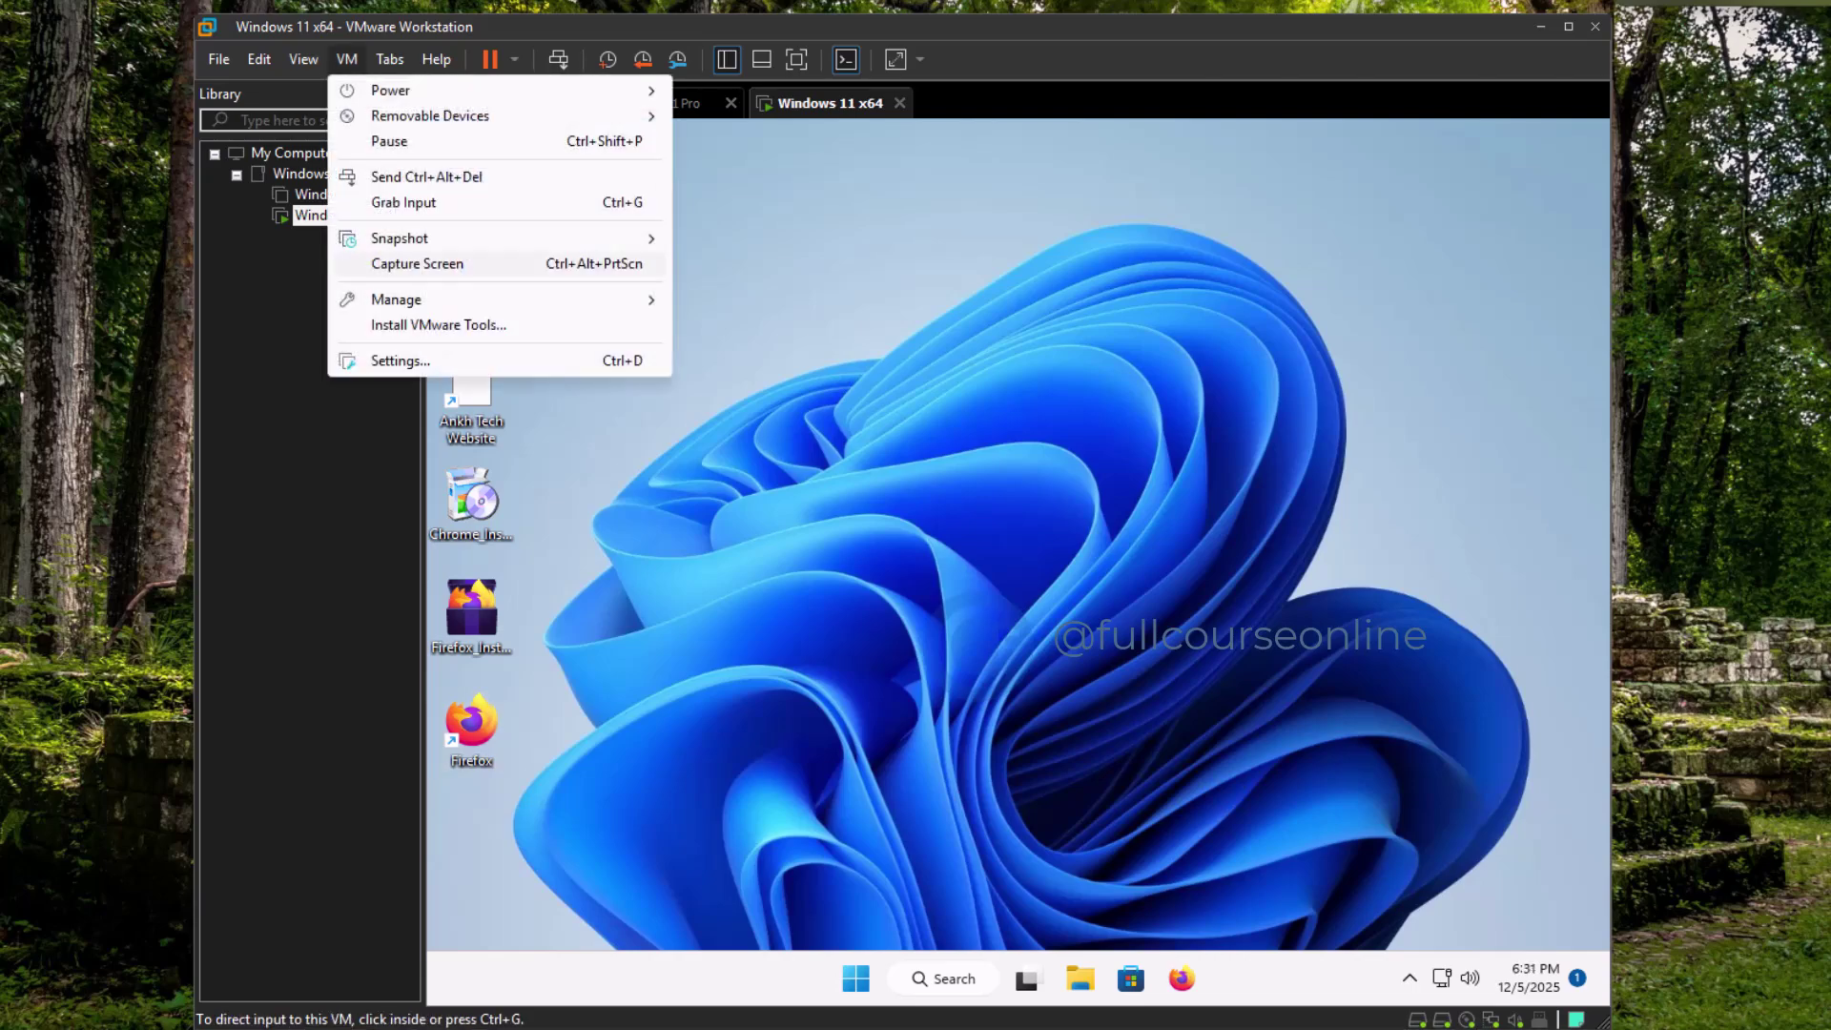
pyautogui.moveTo(420, 239)
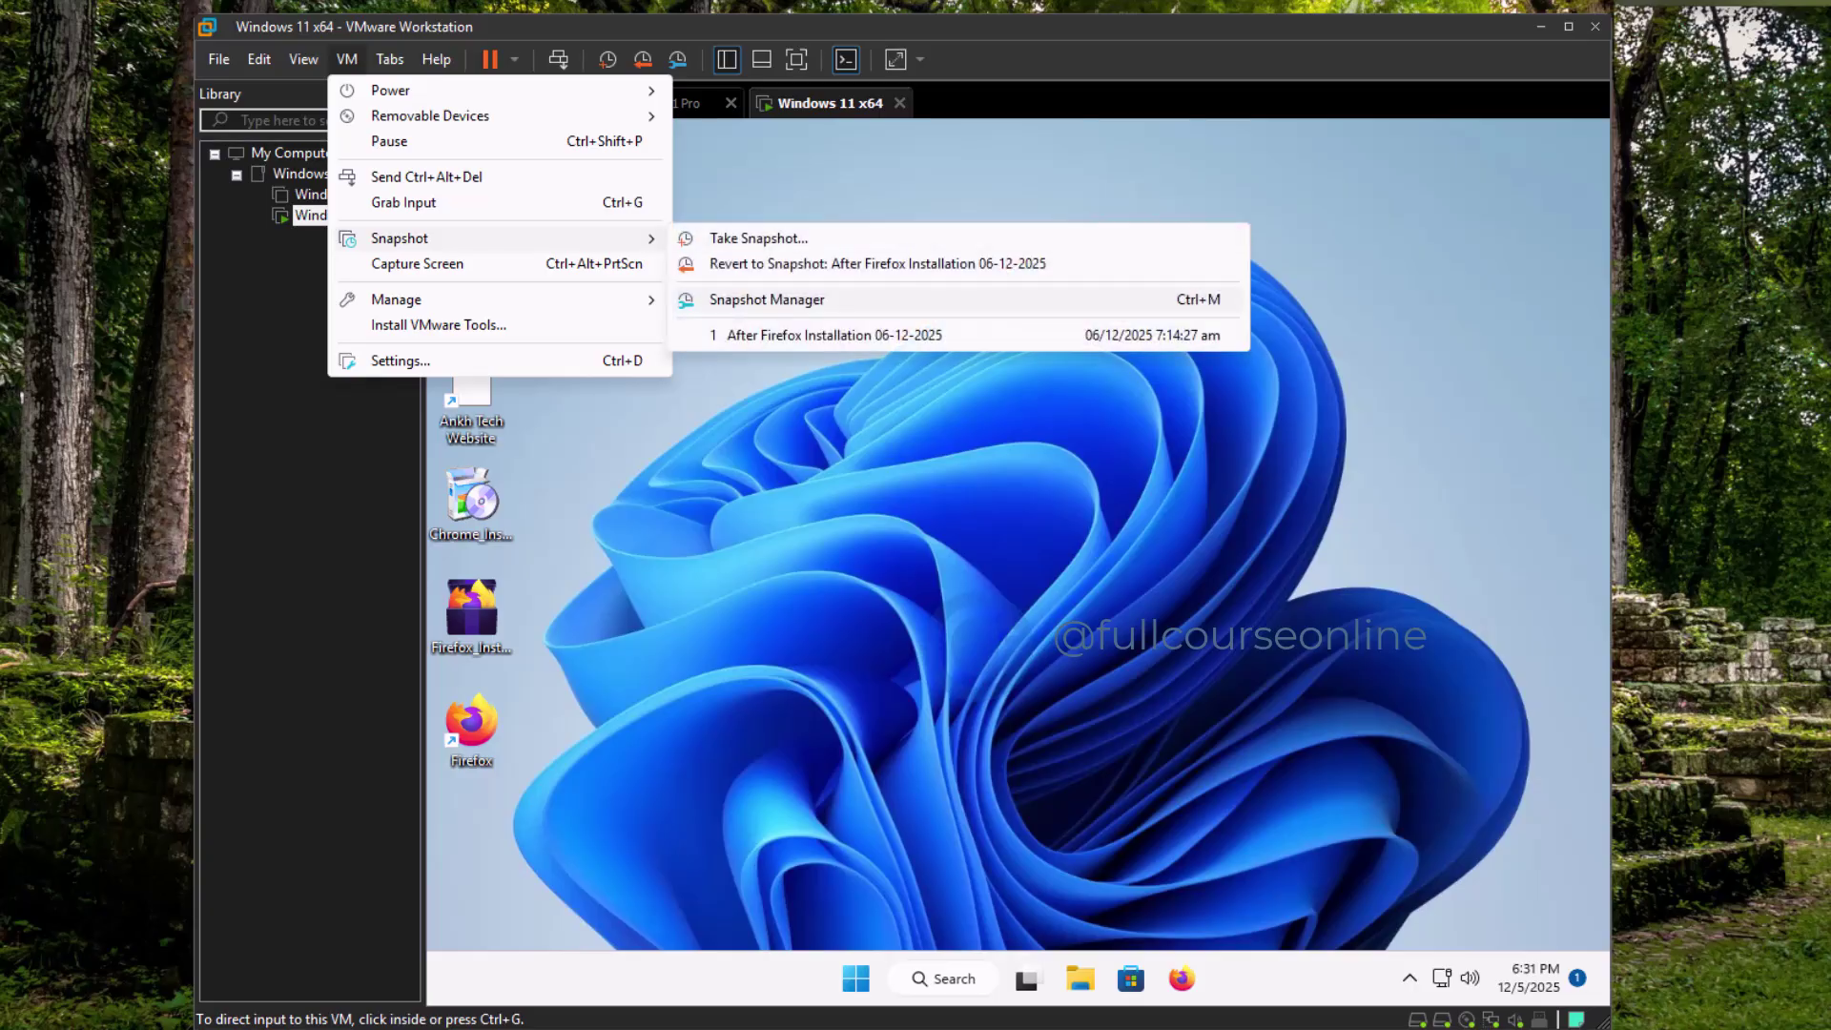
pyautogui.click(767, 299)
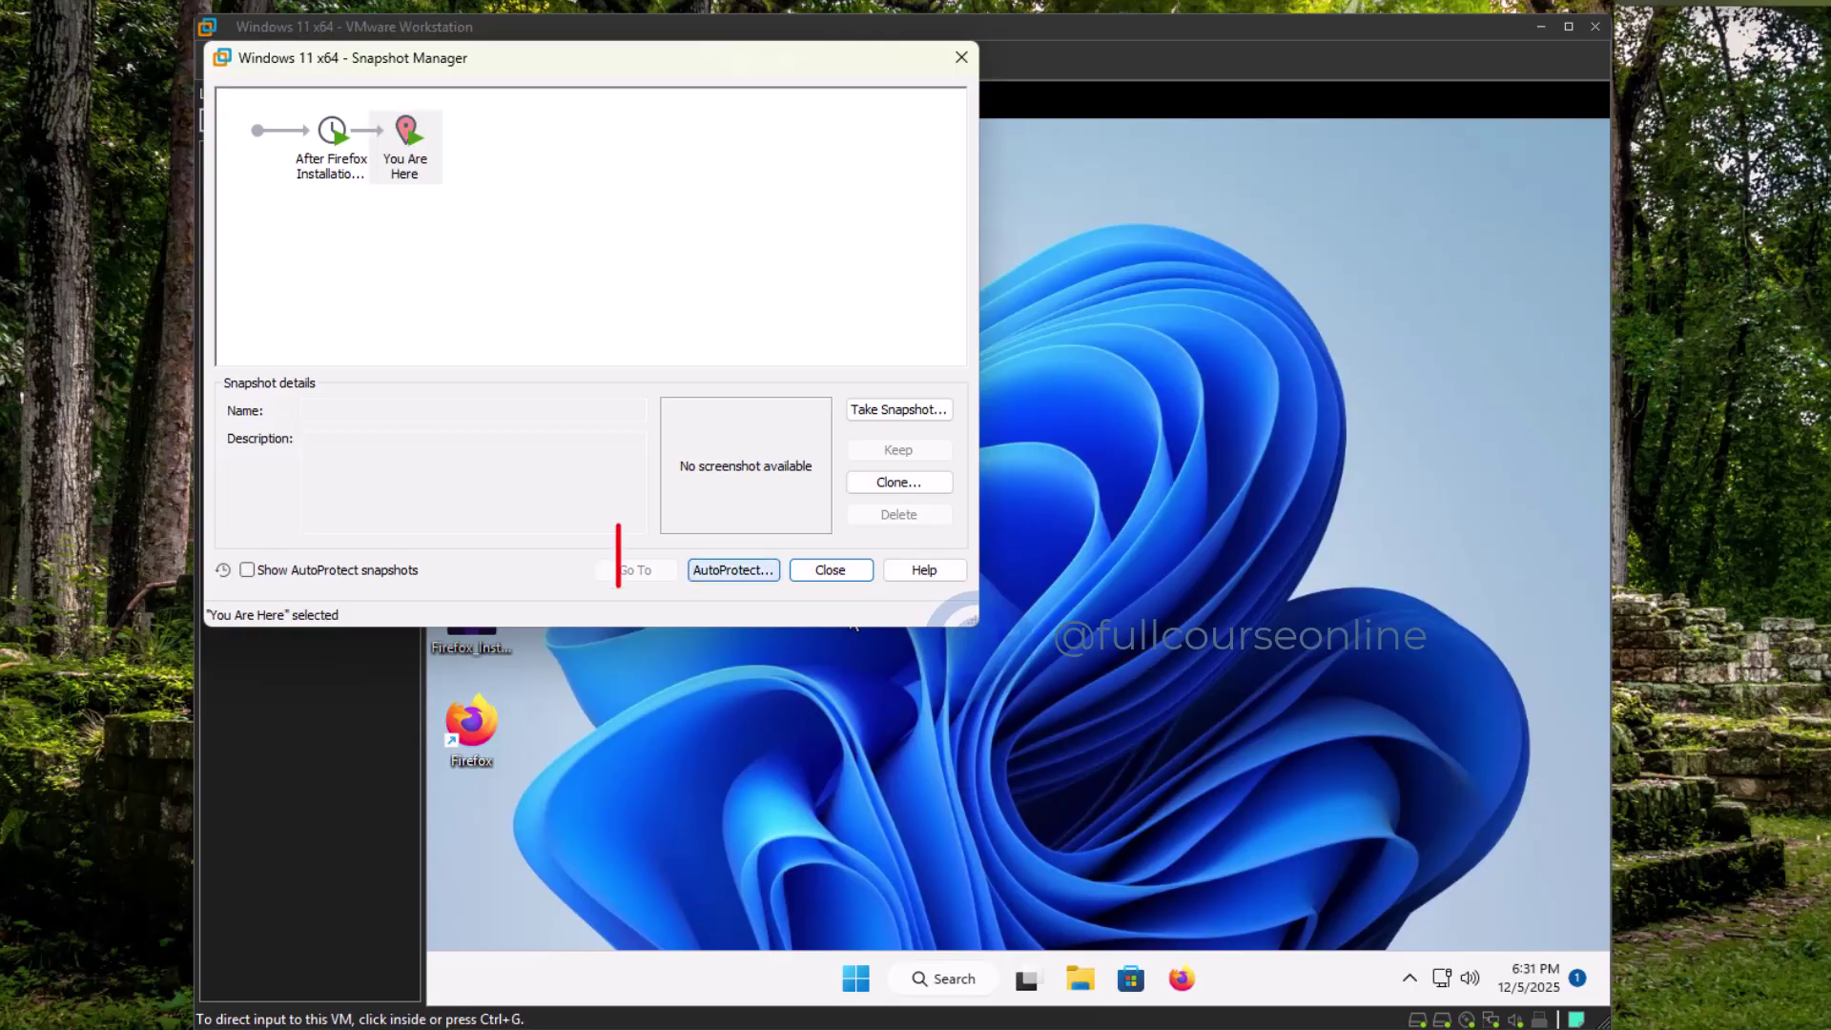
pyautogui.click(733, 570)
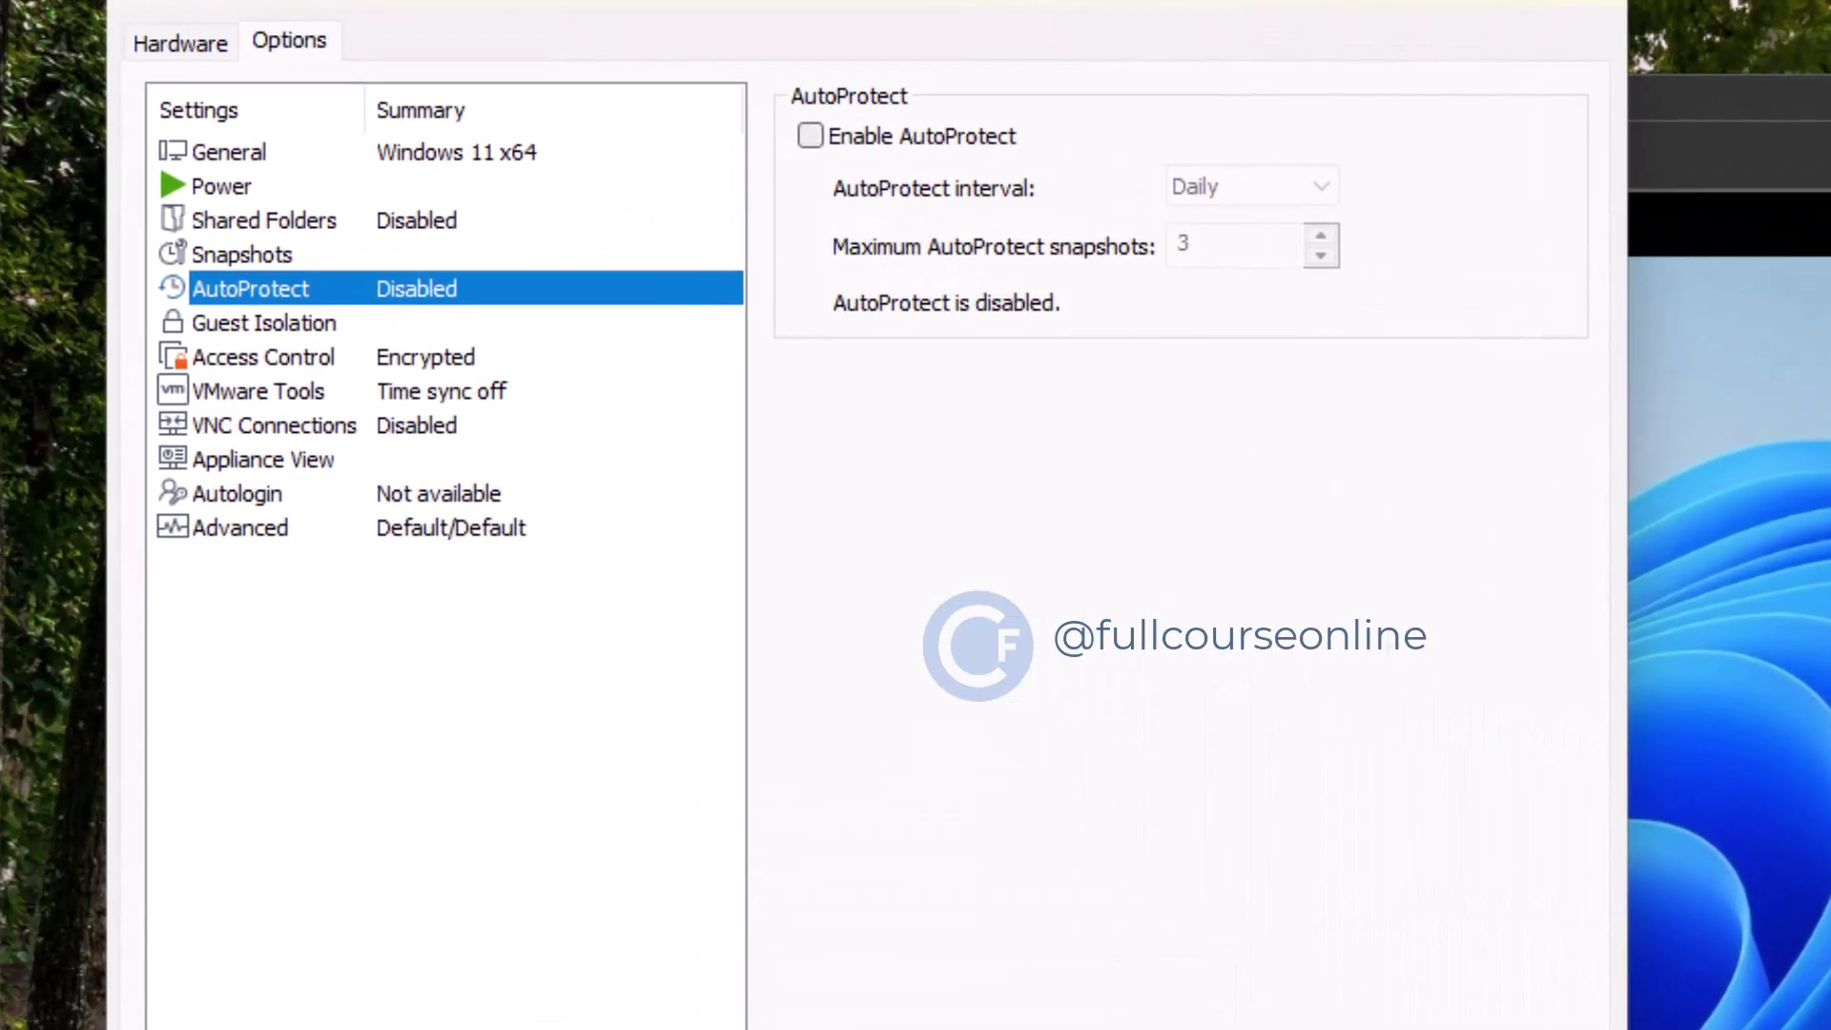
pyautogui.click(810, 136)
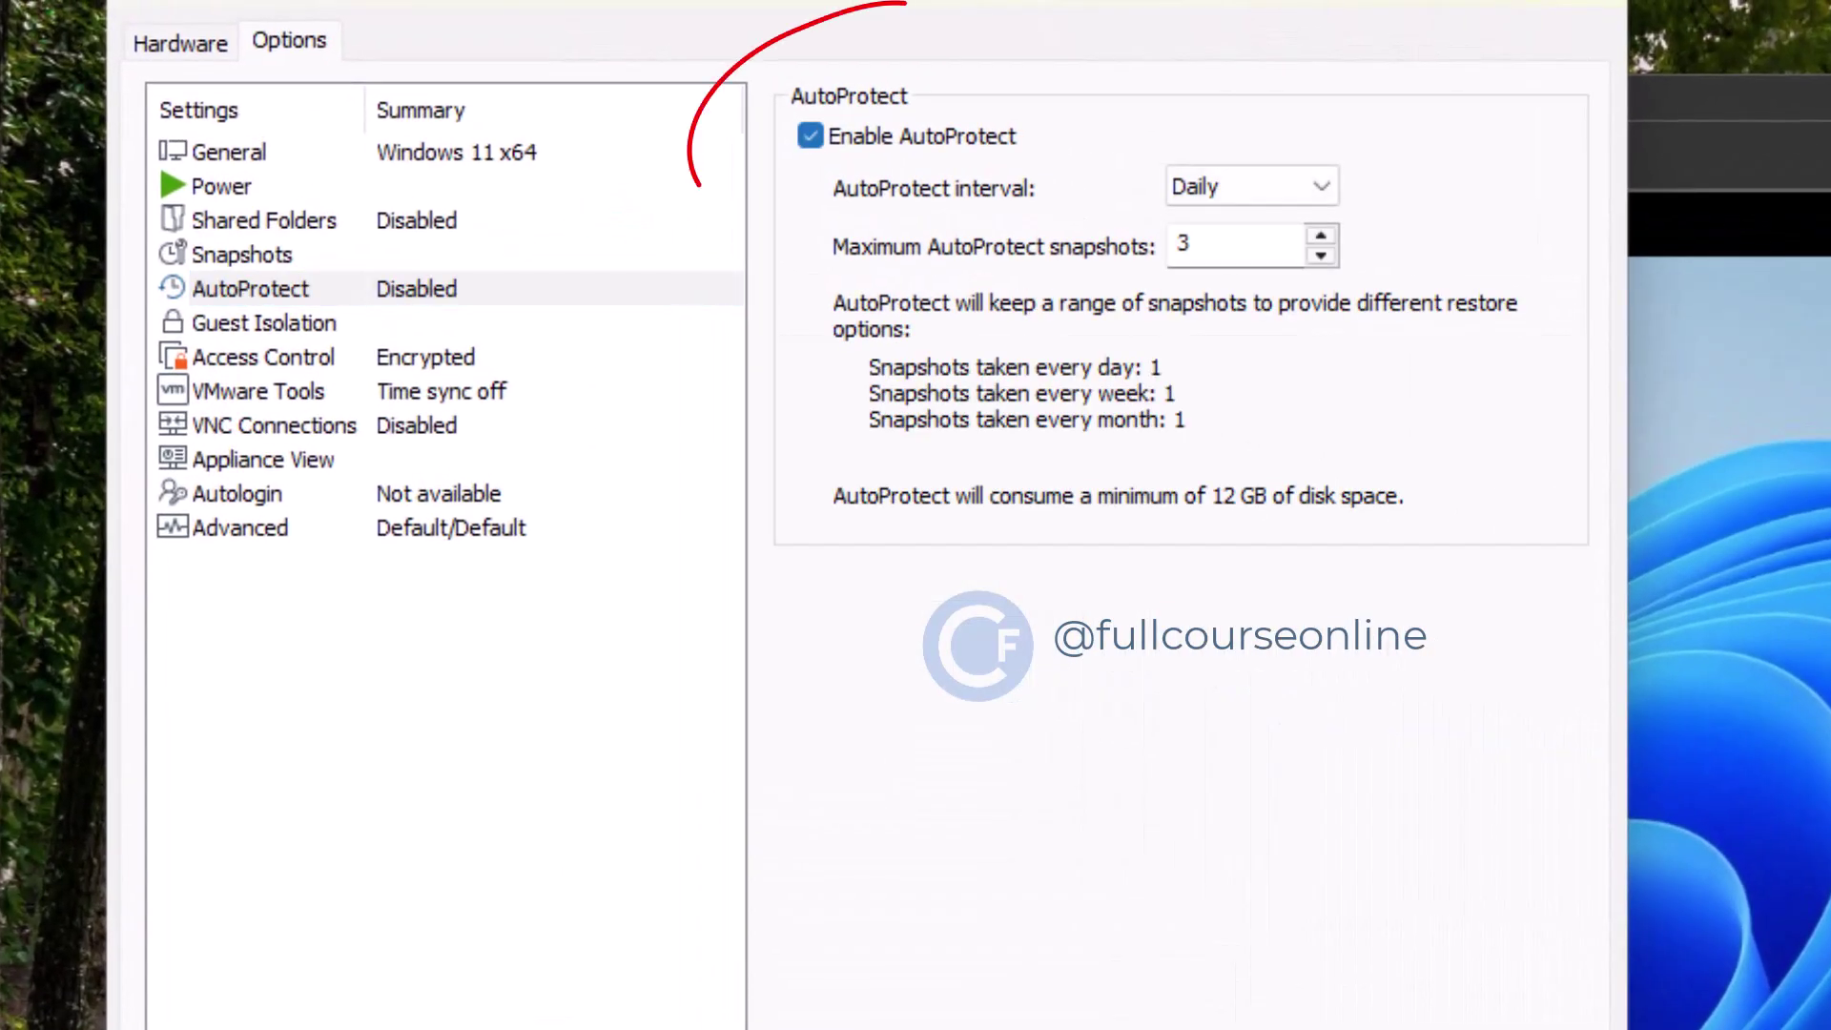
pyautogui.click(1252, 186)
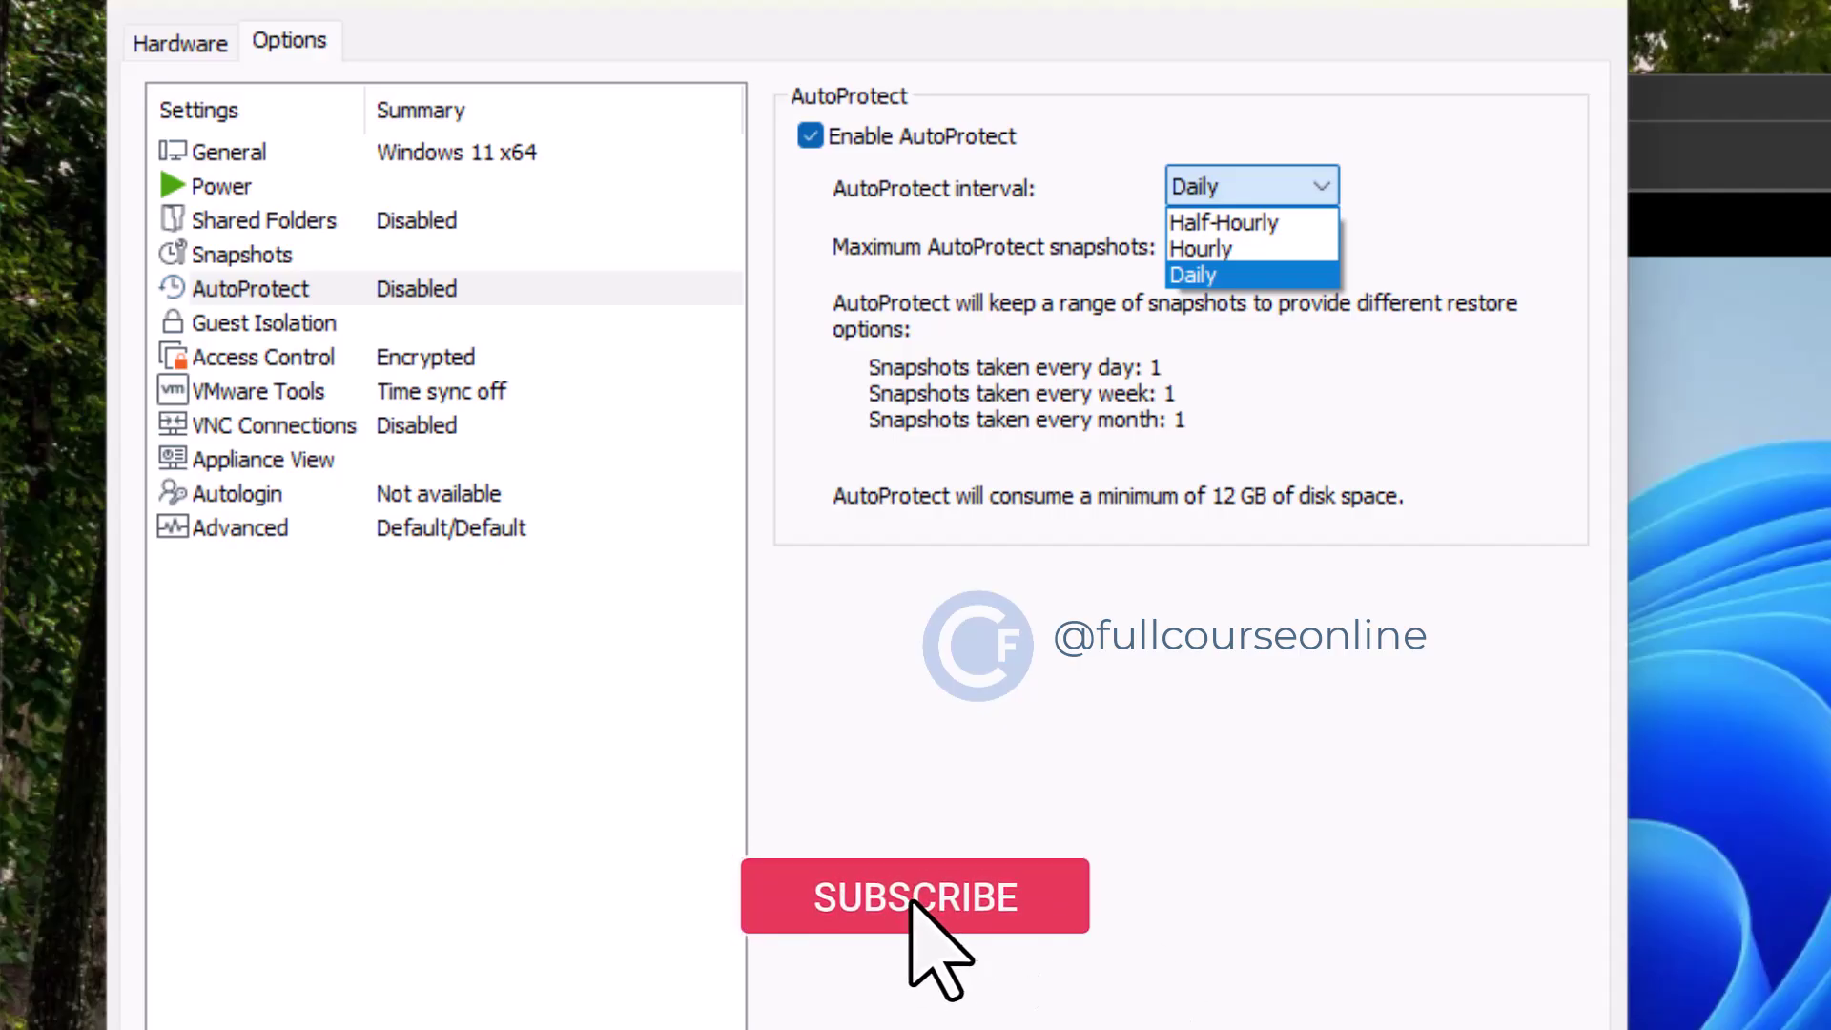
pyautogui.press('Return')
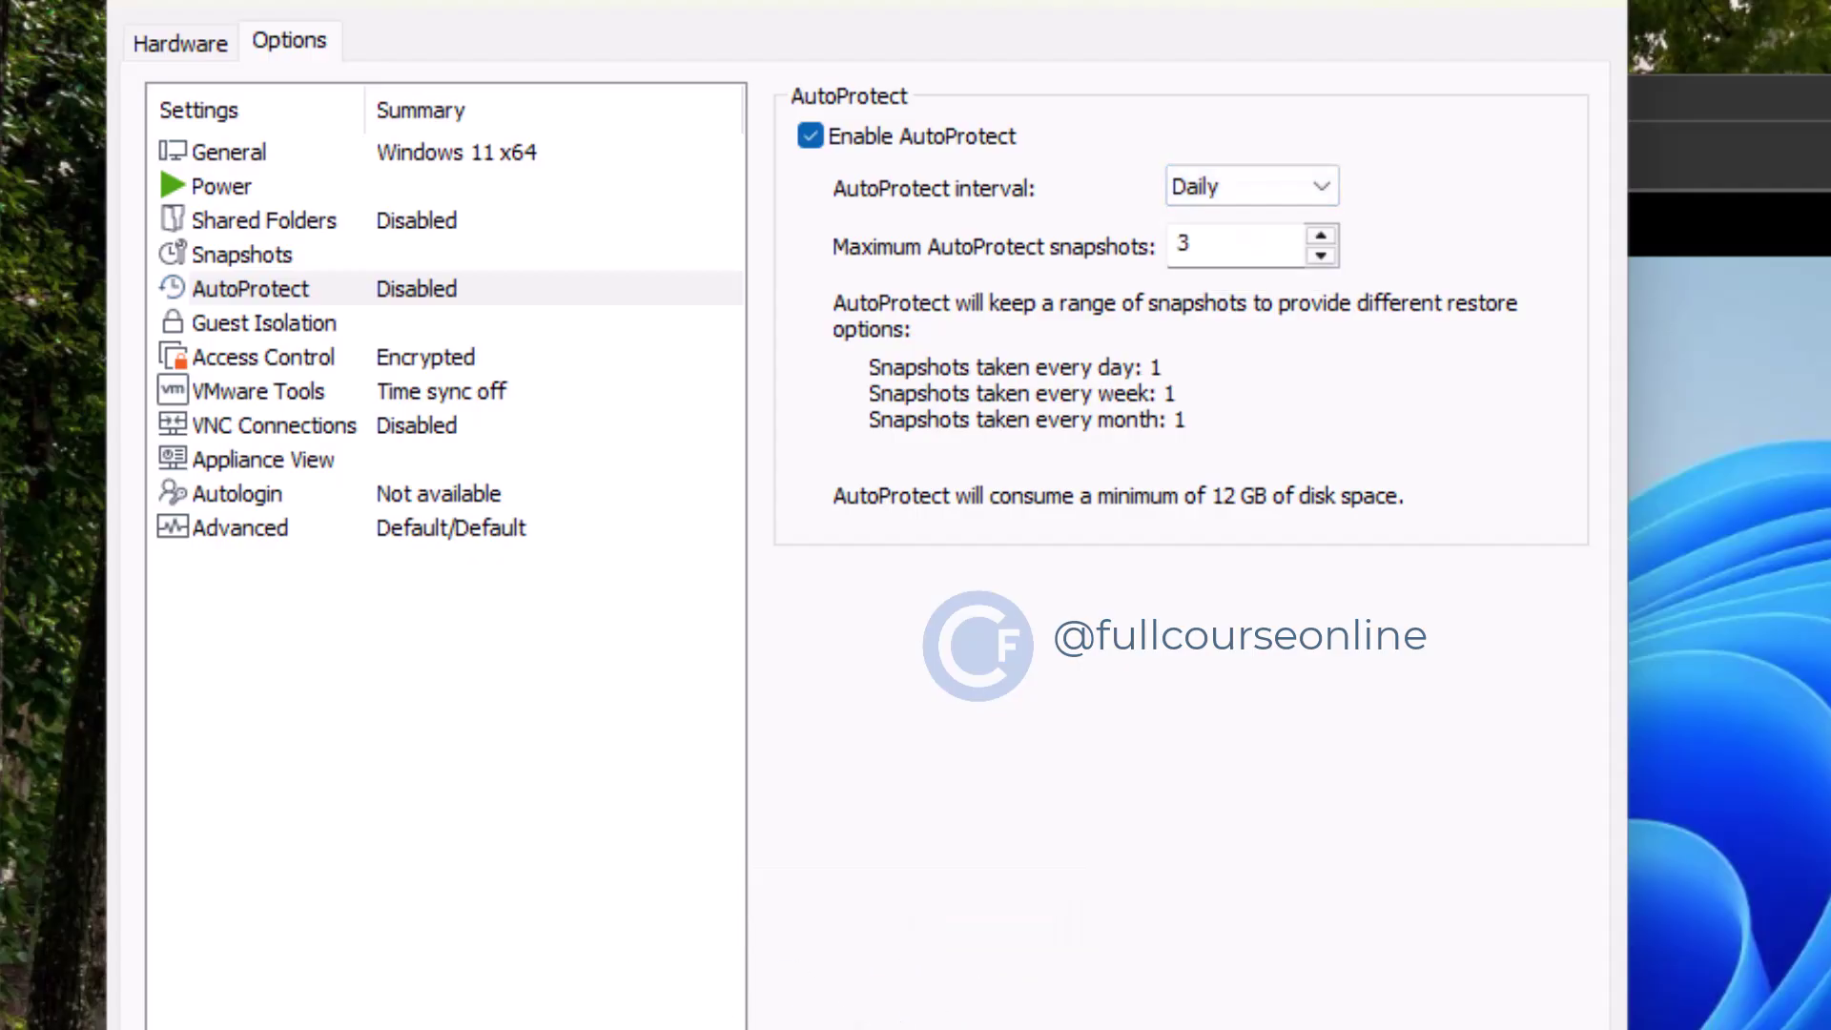
pyautogui.press('Tab')
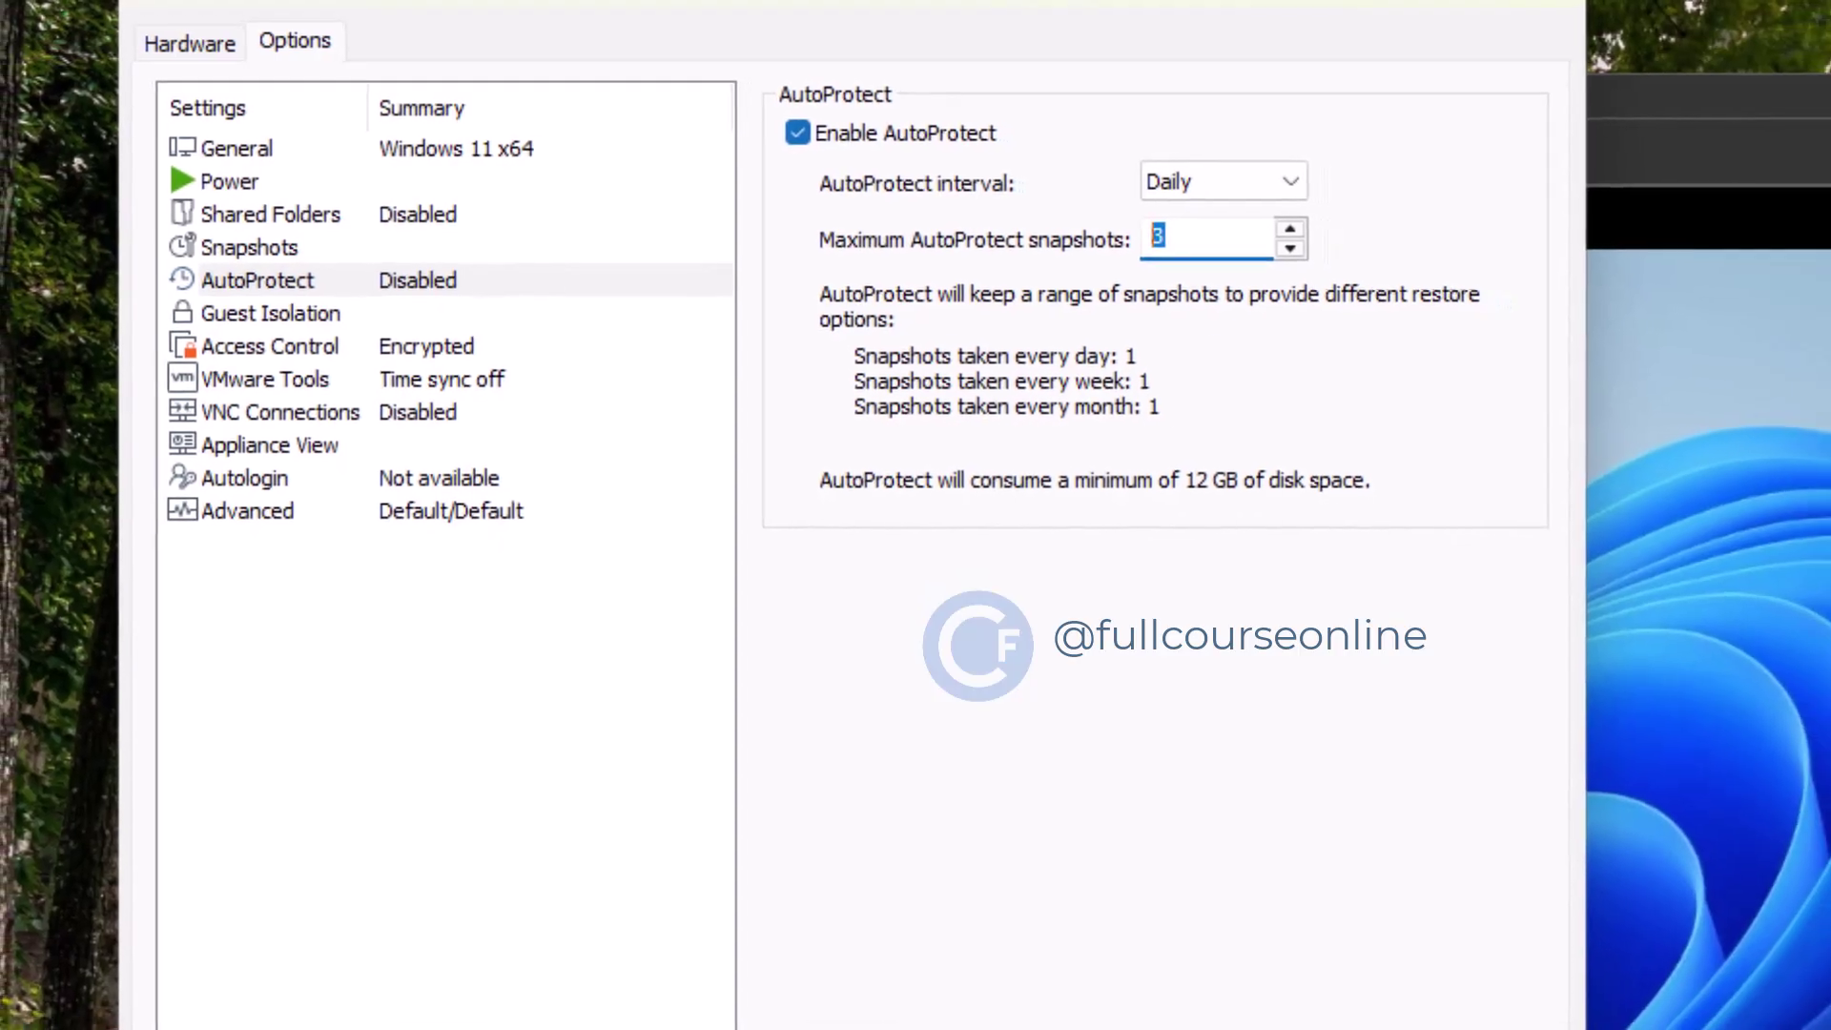
pyautogui.click(811, 135)
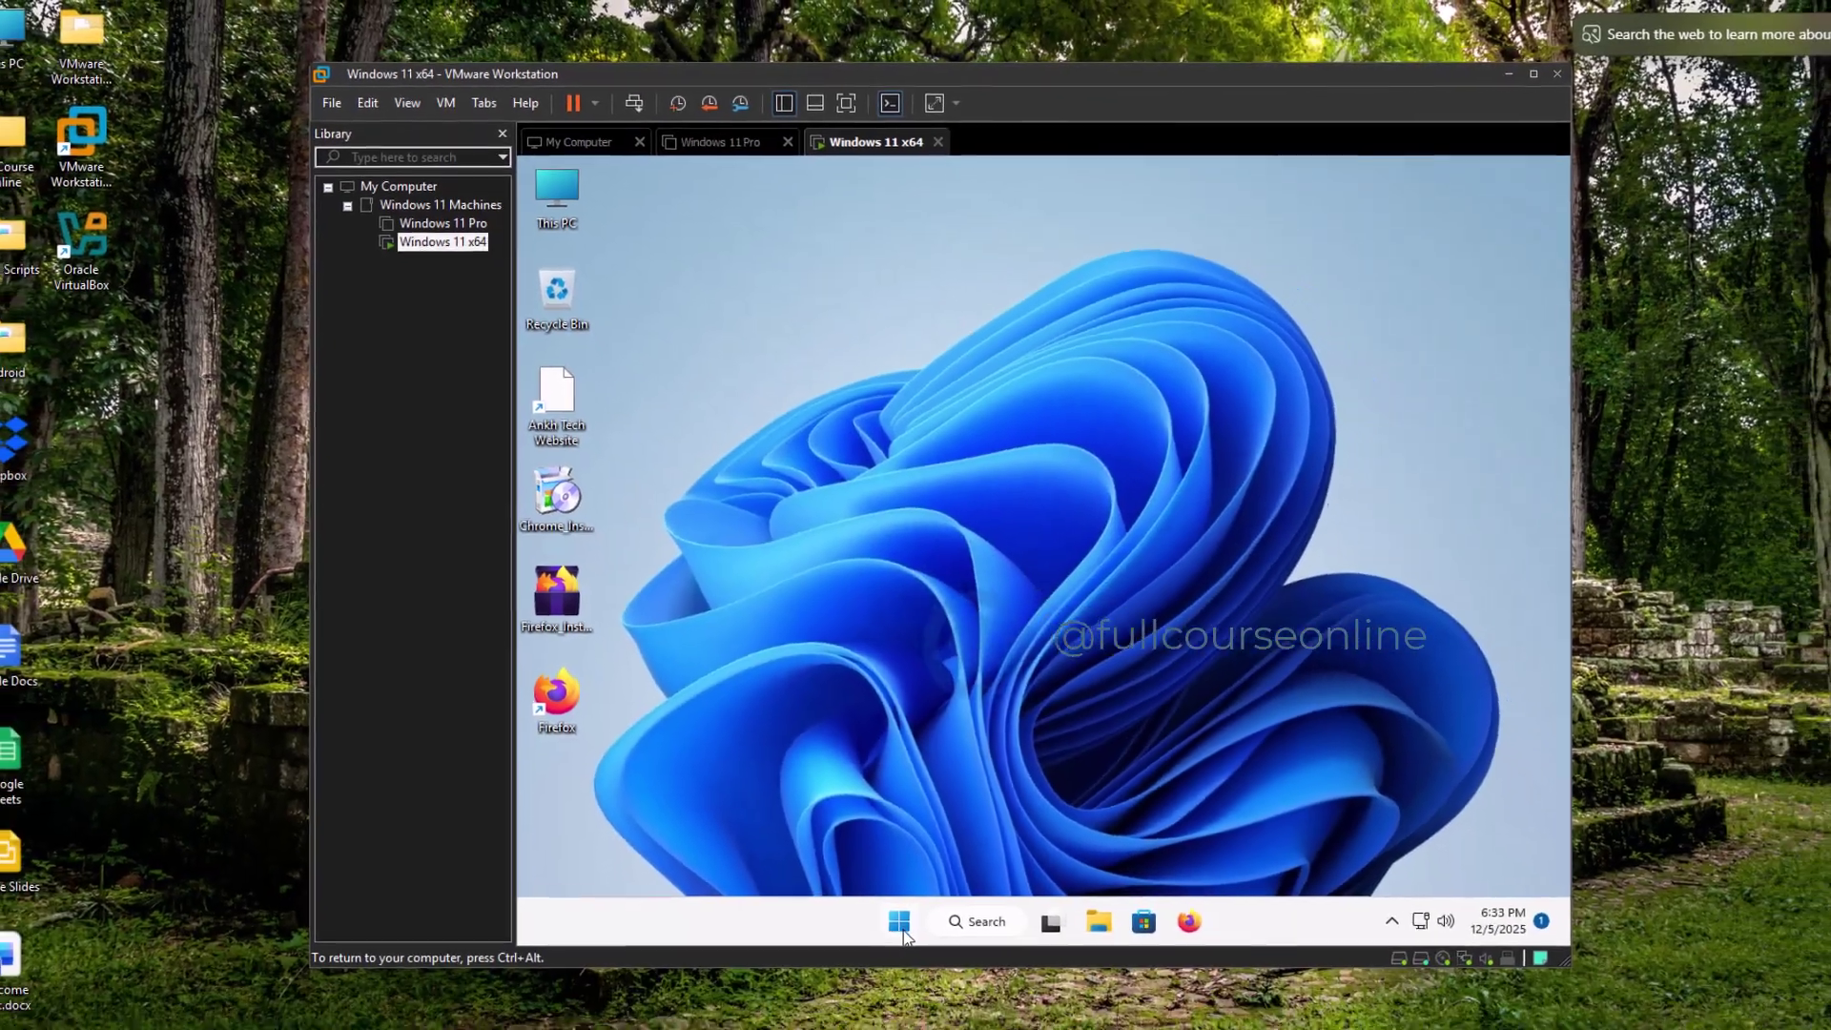
# Shut down the Windows 11 x64 guest system from within Windows
pyautogui.click(879, 885)
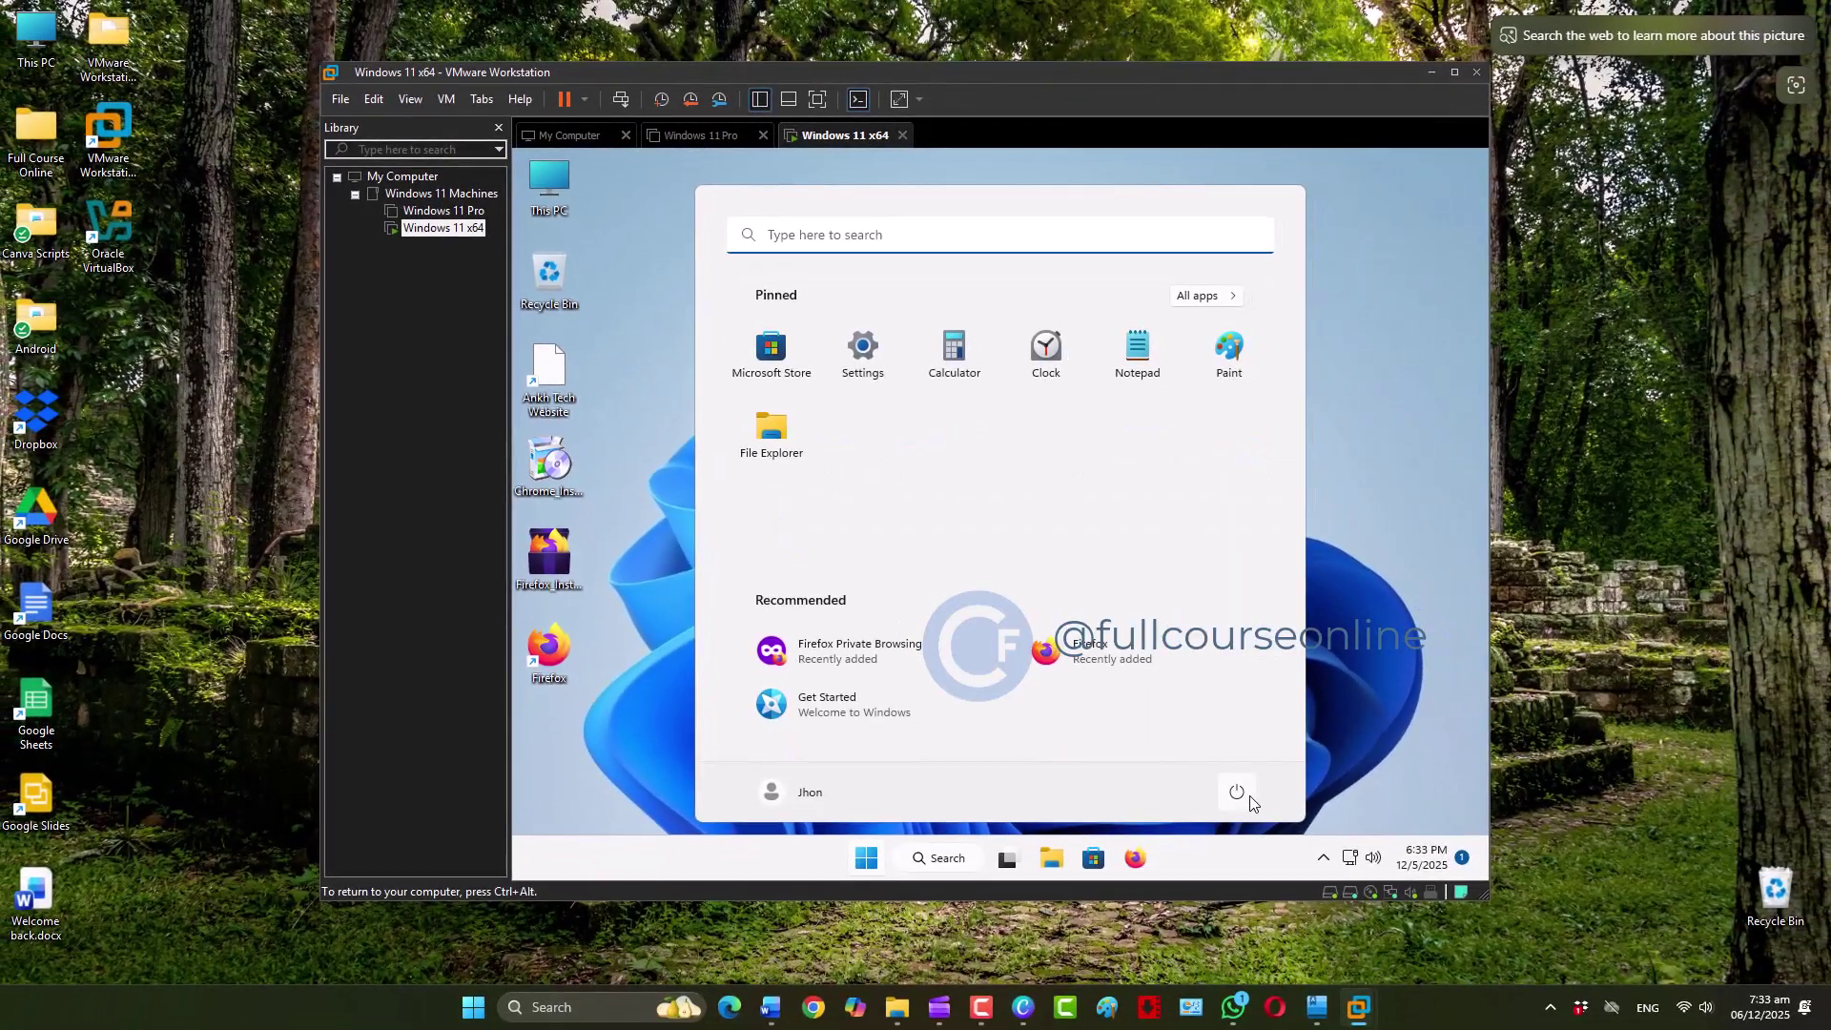
pyautogui.click(1237, 792)
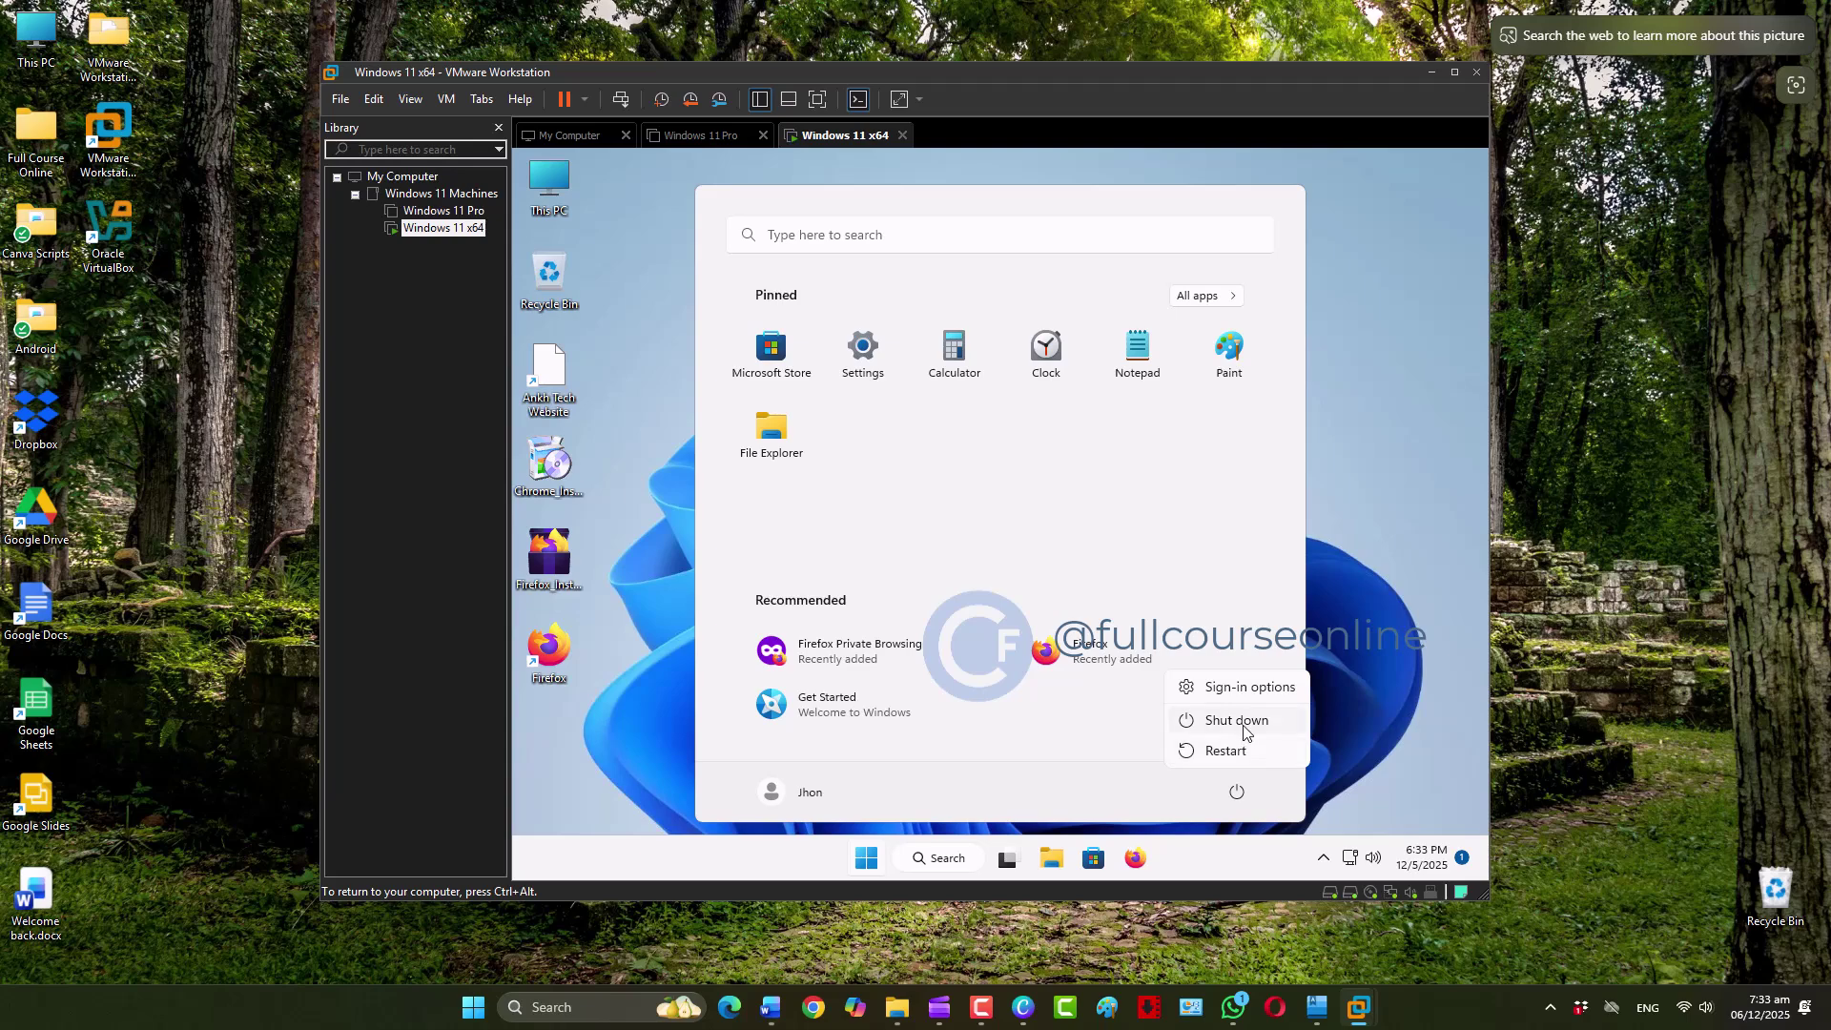
pyautogui.click(1243, 727)
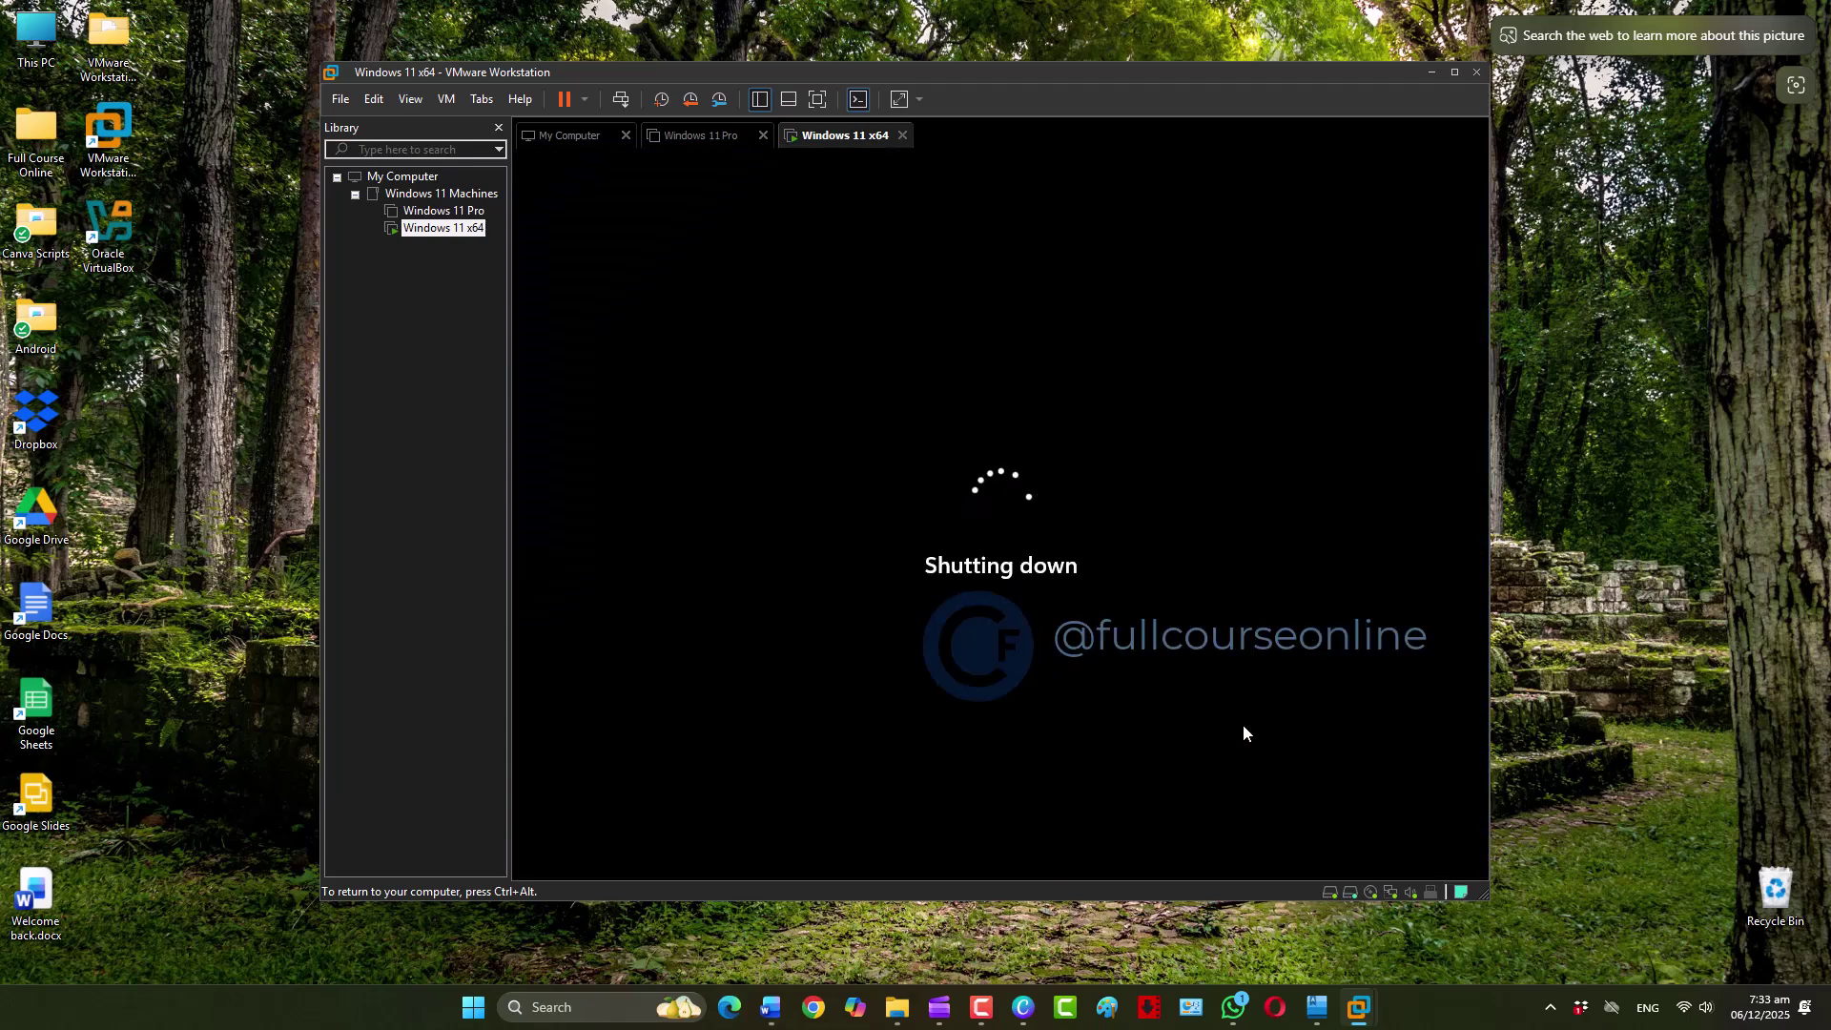